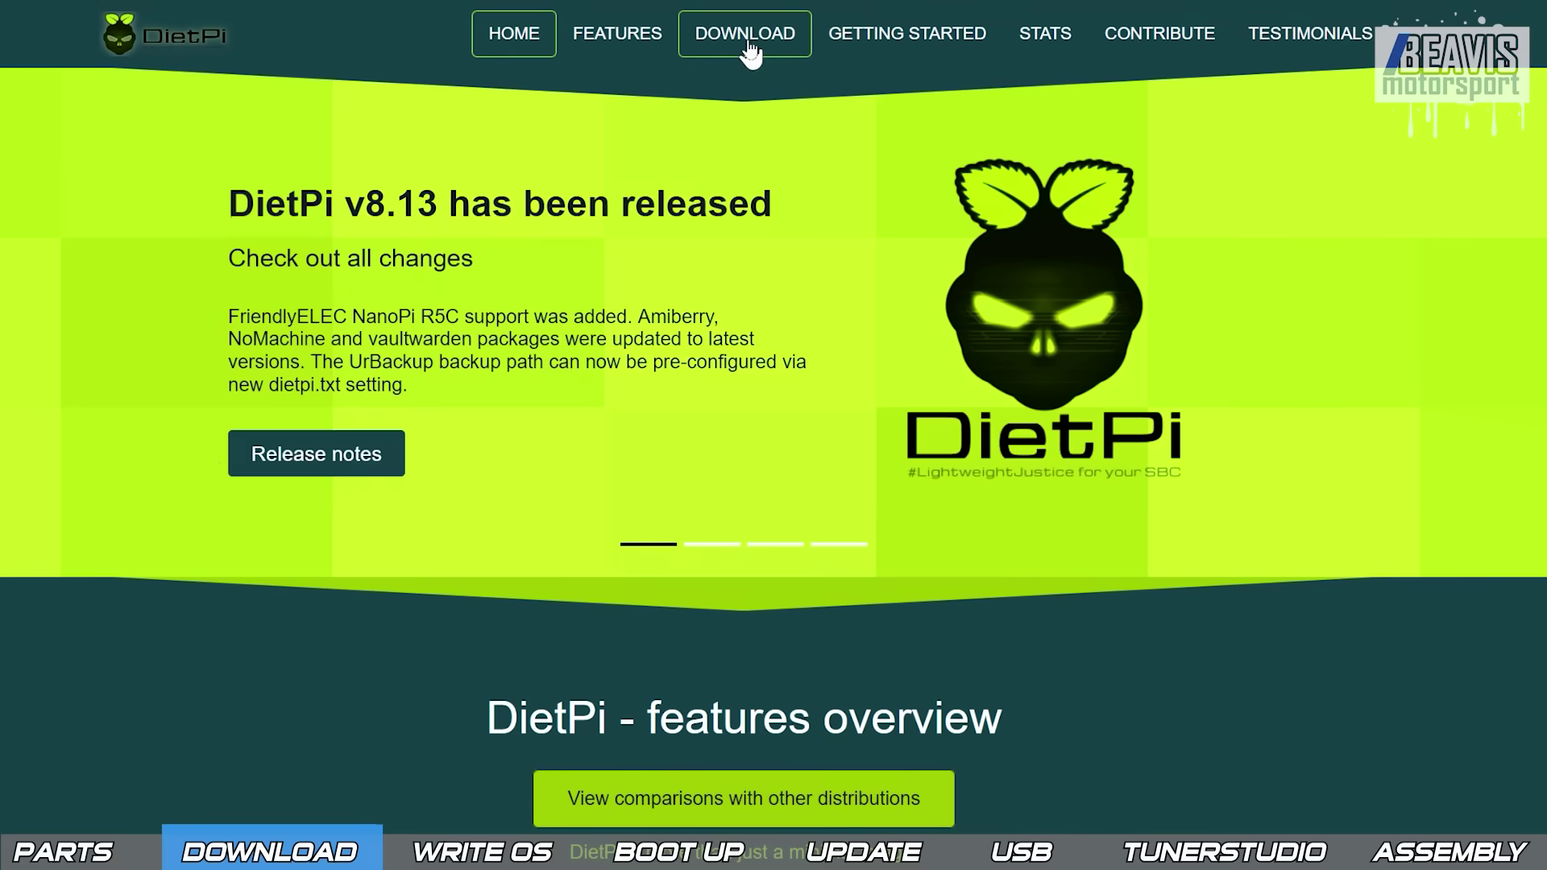
Filter the DietPi downloads to Raspberry Pi and show the Raspberry Pi 2/3/4 image details.
click(747, 46)
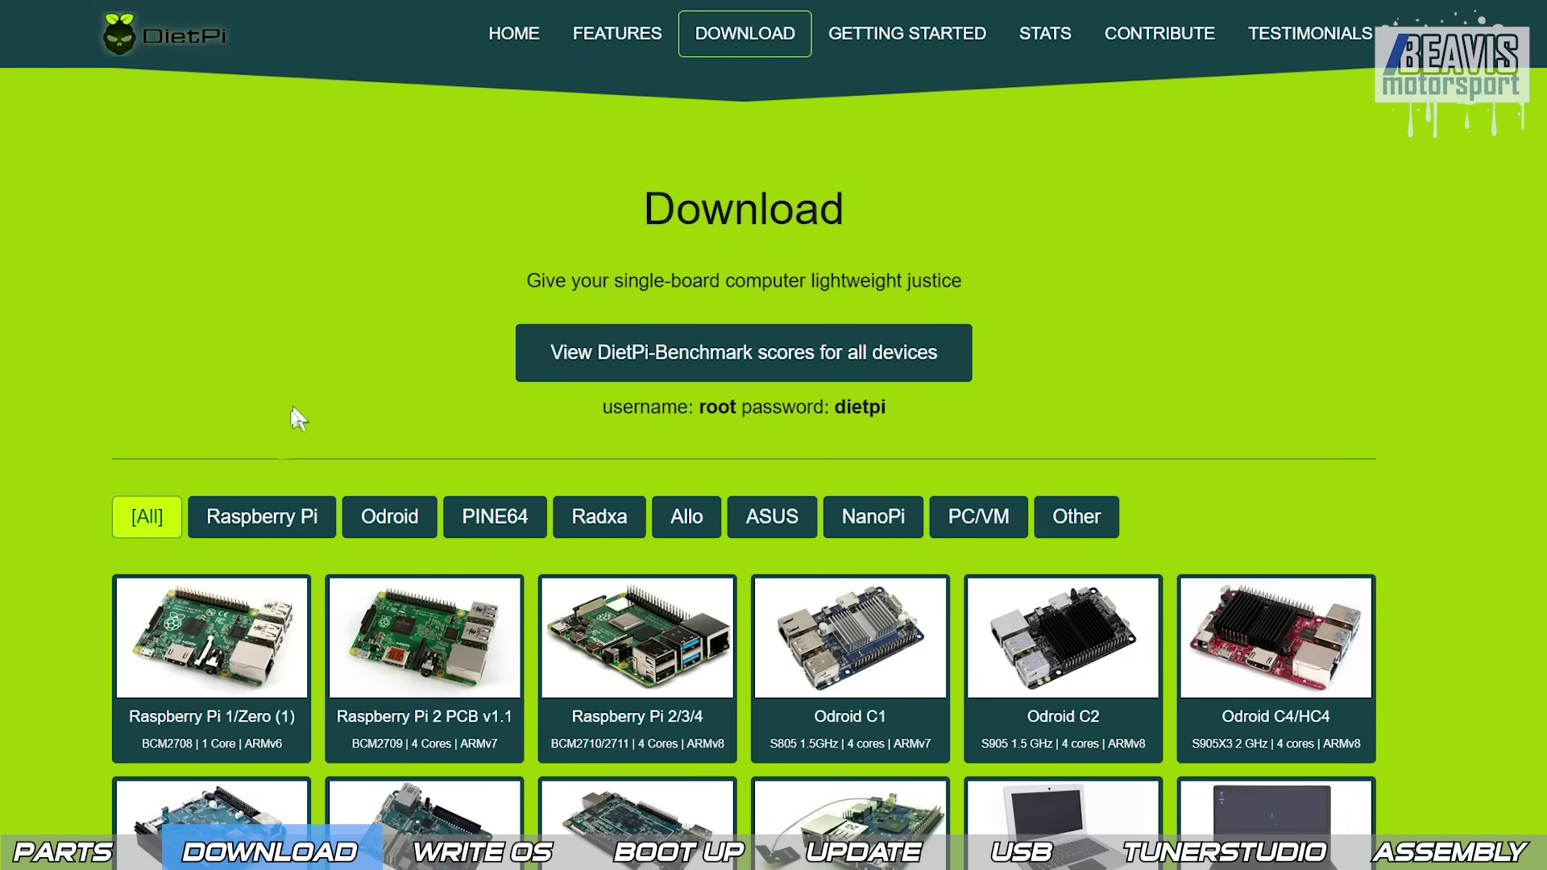
click(254, 528)
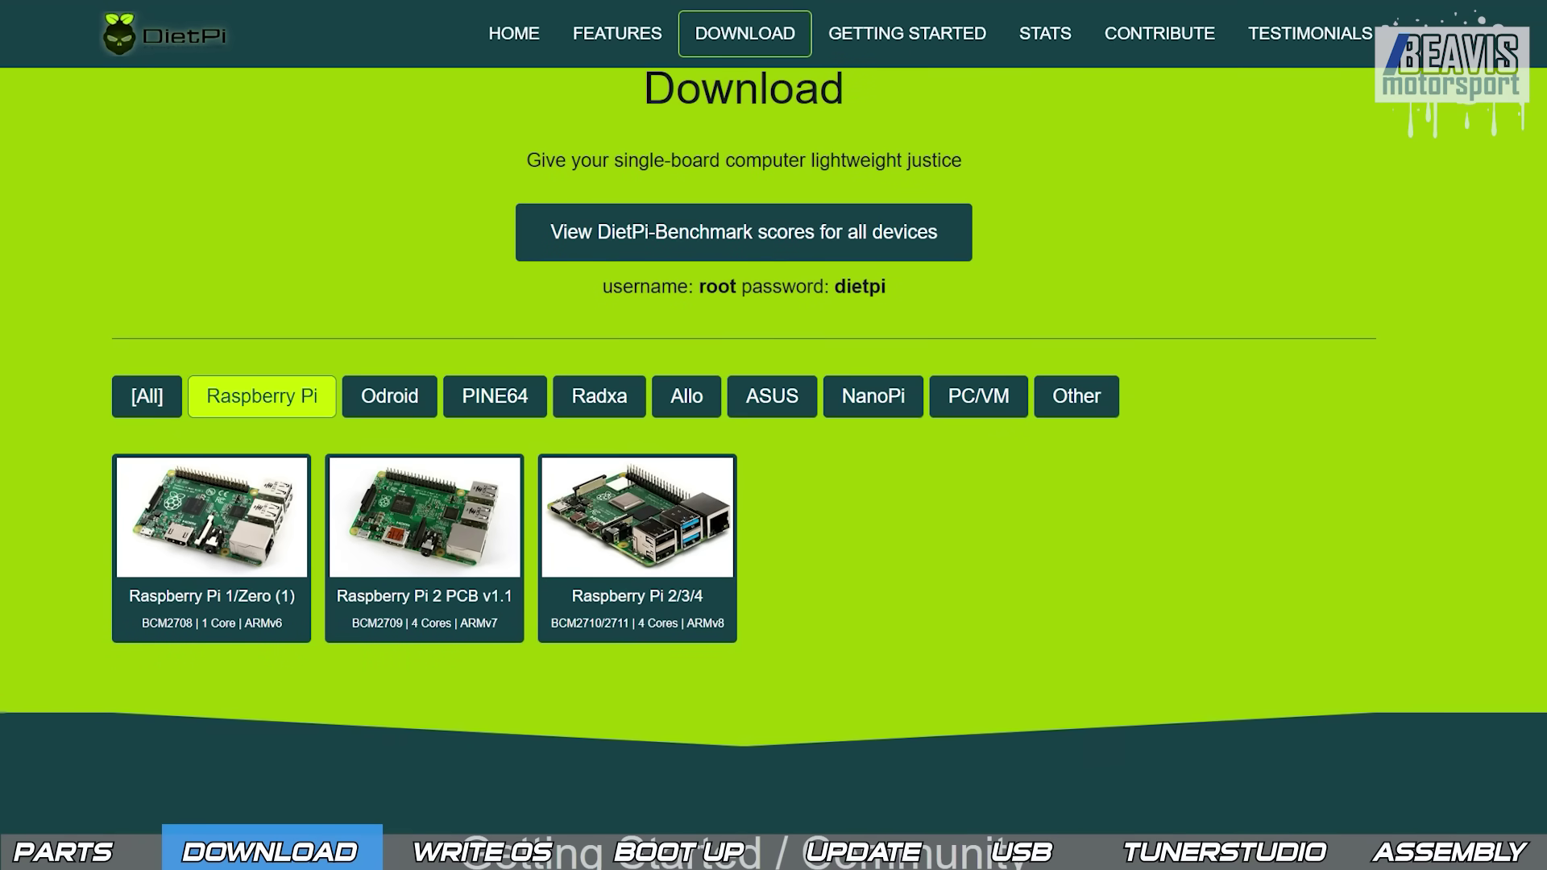
click(639, 517)
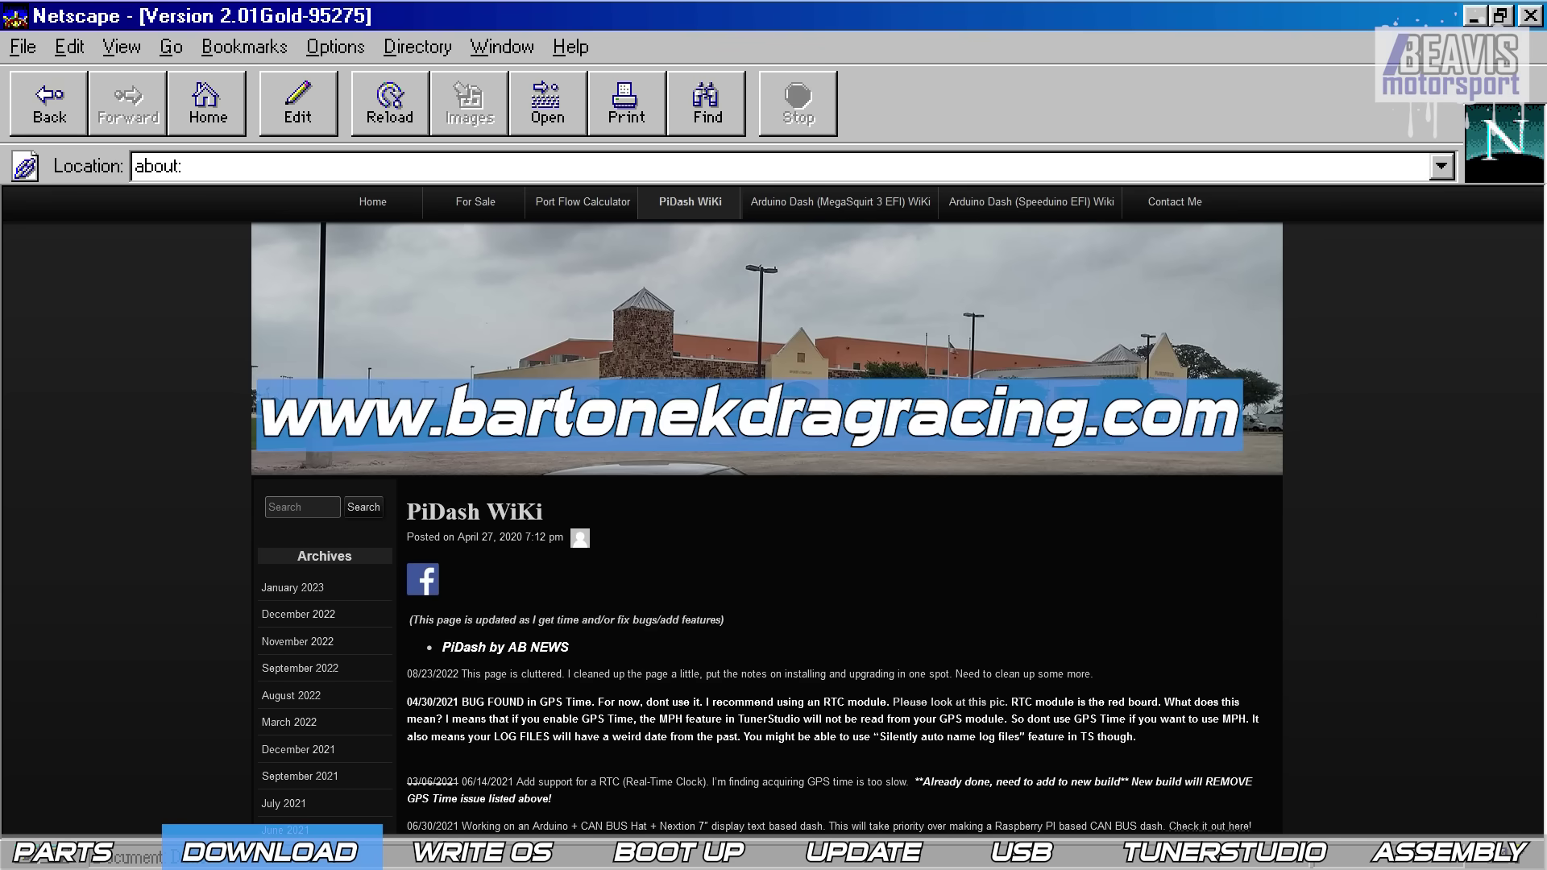
scroll(1219, 749, down, 3)
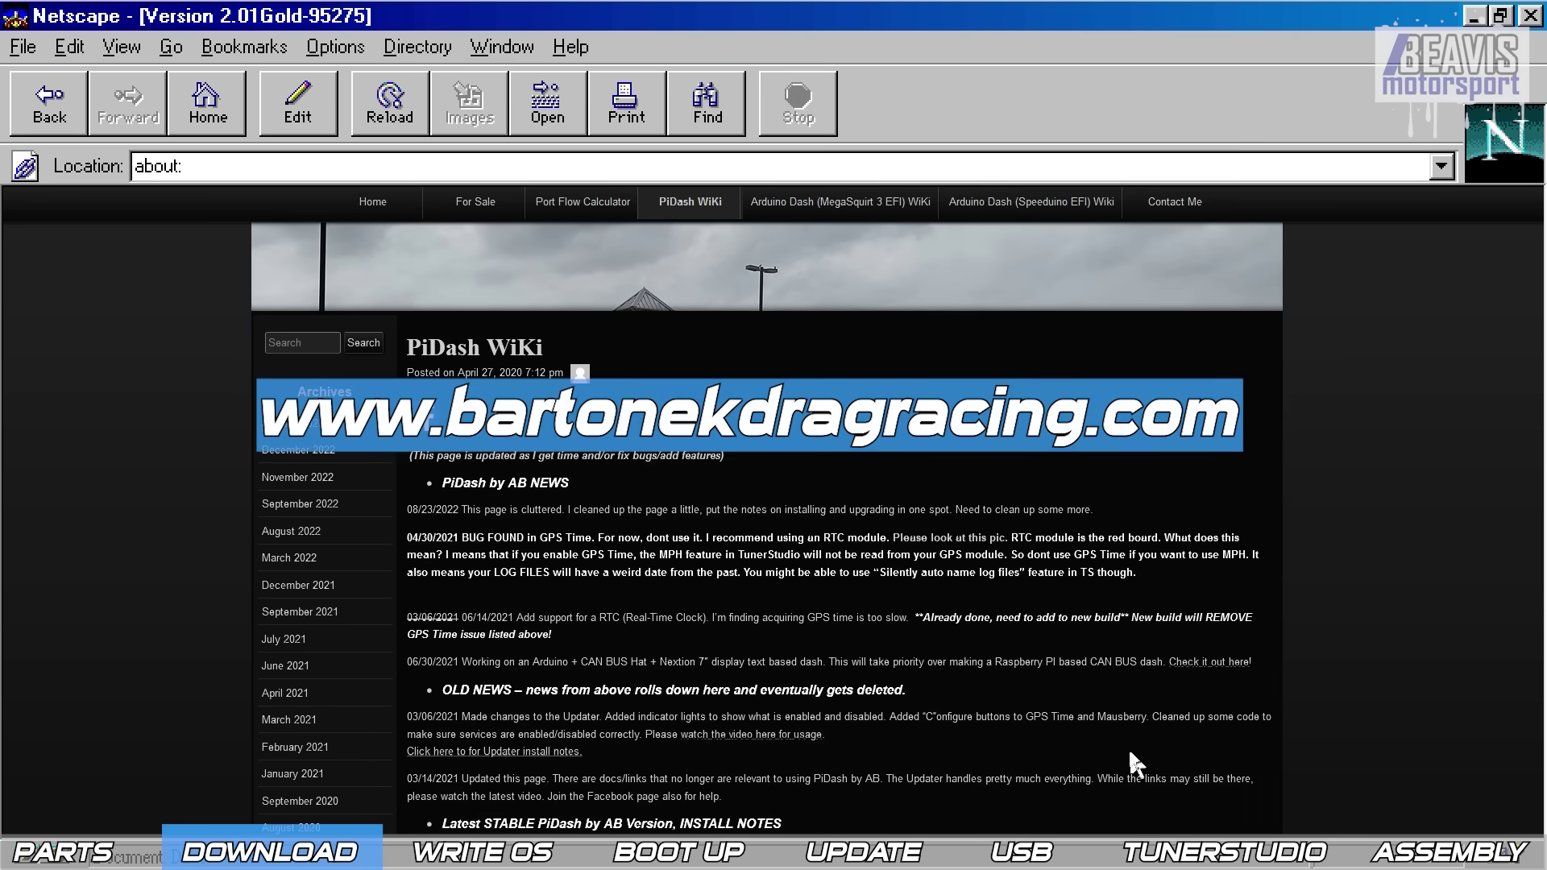
scroll(1109, 752, down, 3)
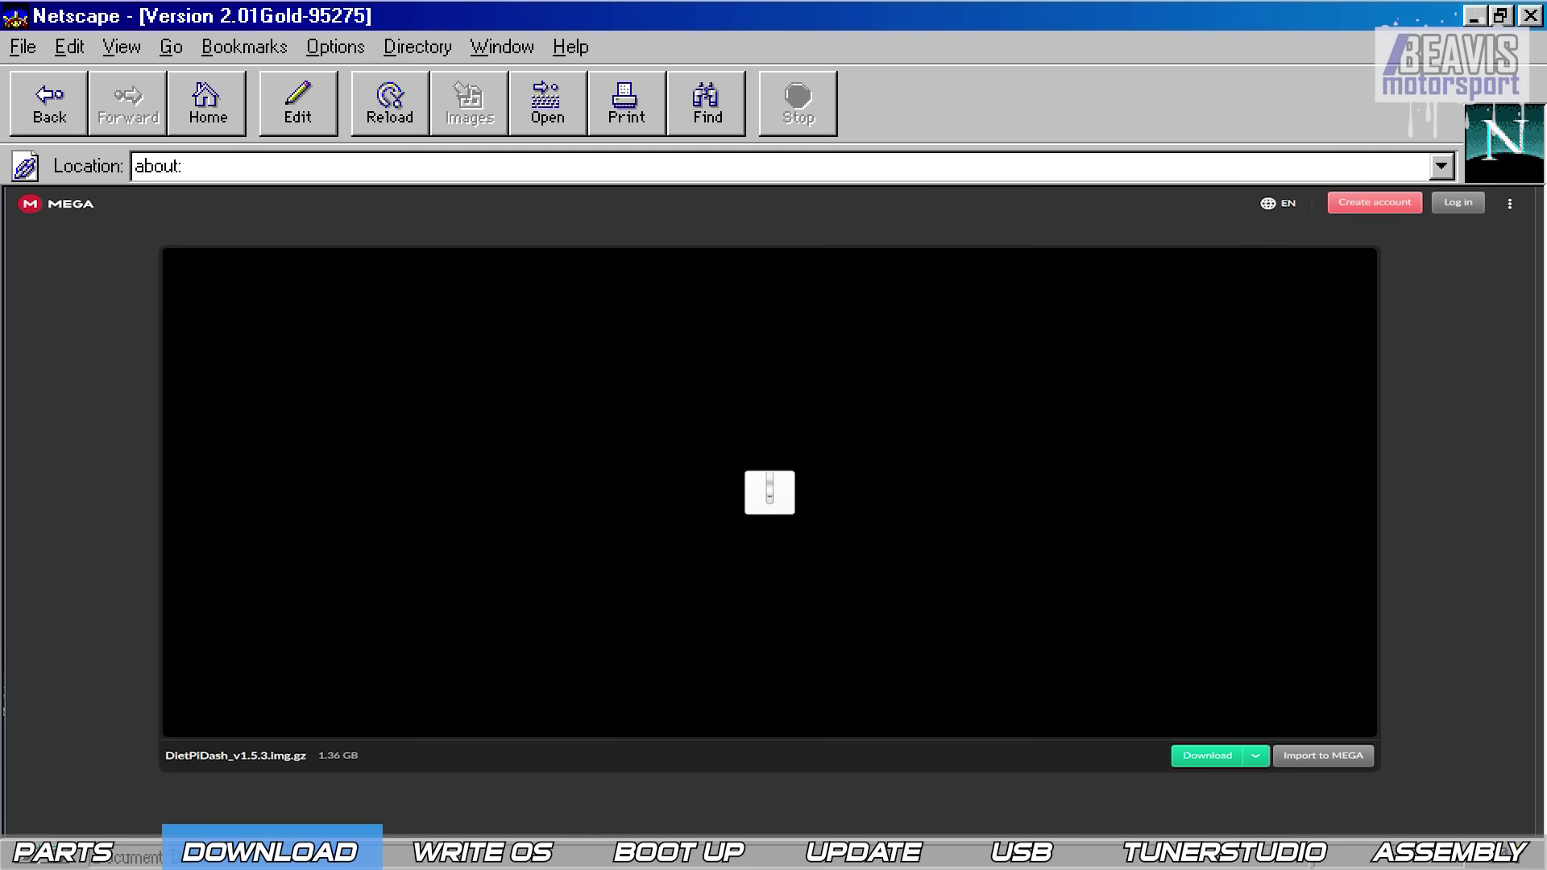
Start a Standard Download of DietPIDash_v1.5.3.img.gz from MEGA.
click(1262, 762)
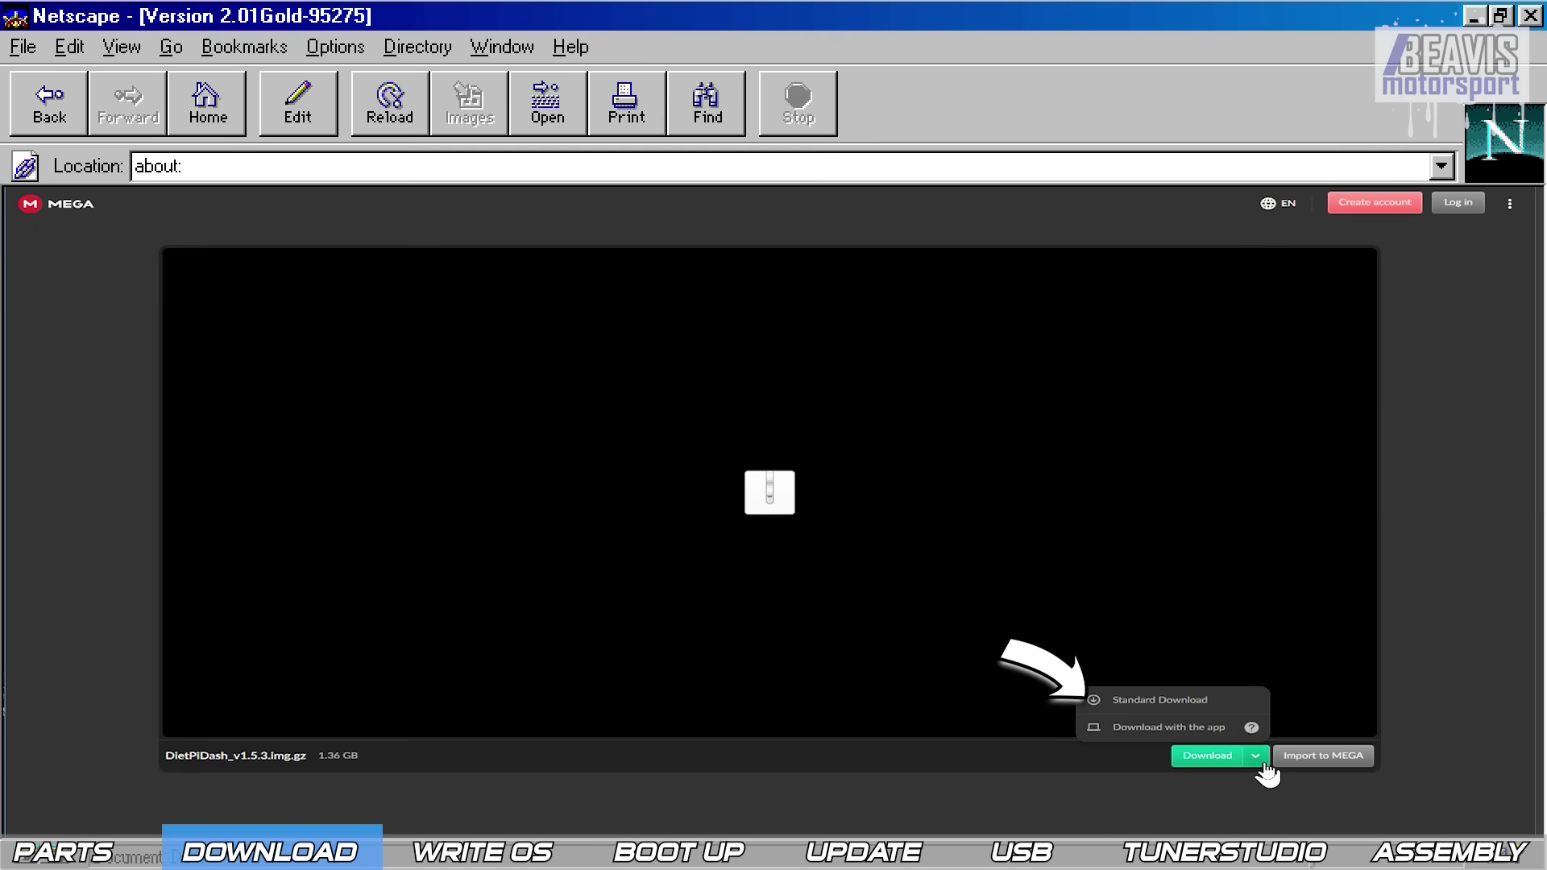
click(1178, 701)
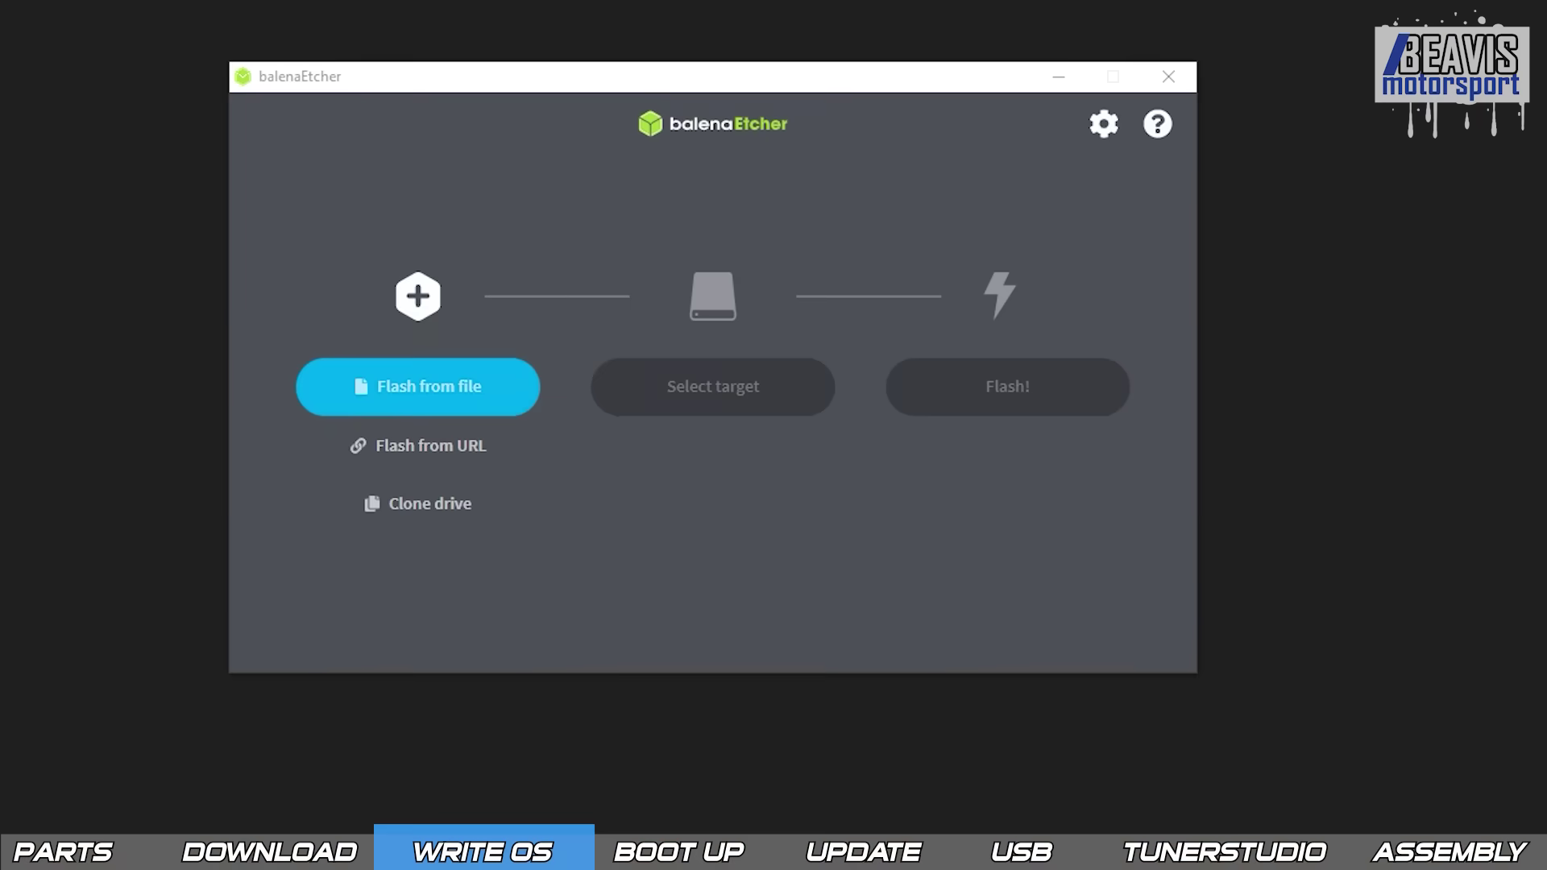
Select DietPiDash_v1.5.3.img.gz as the image and SABRENT TF USB Device as the target.
click(460, 403)
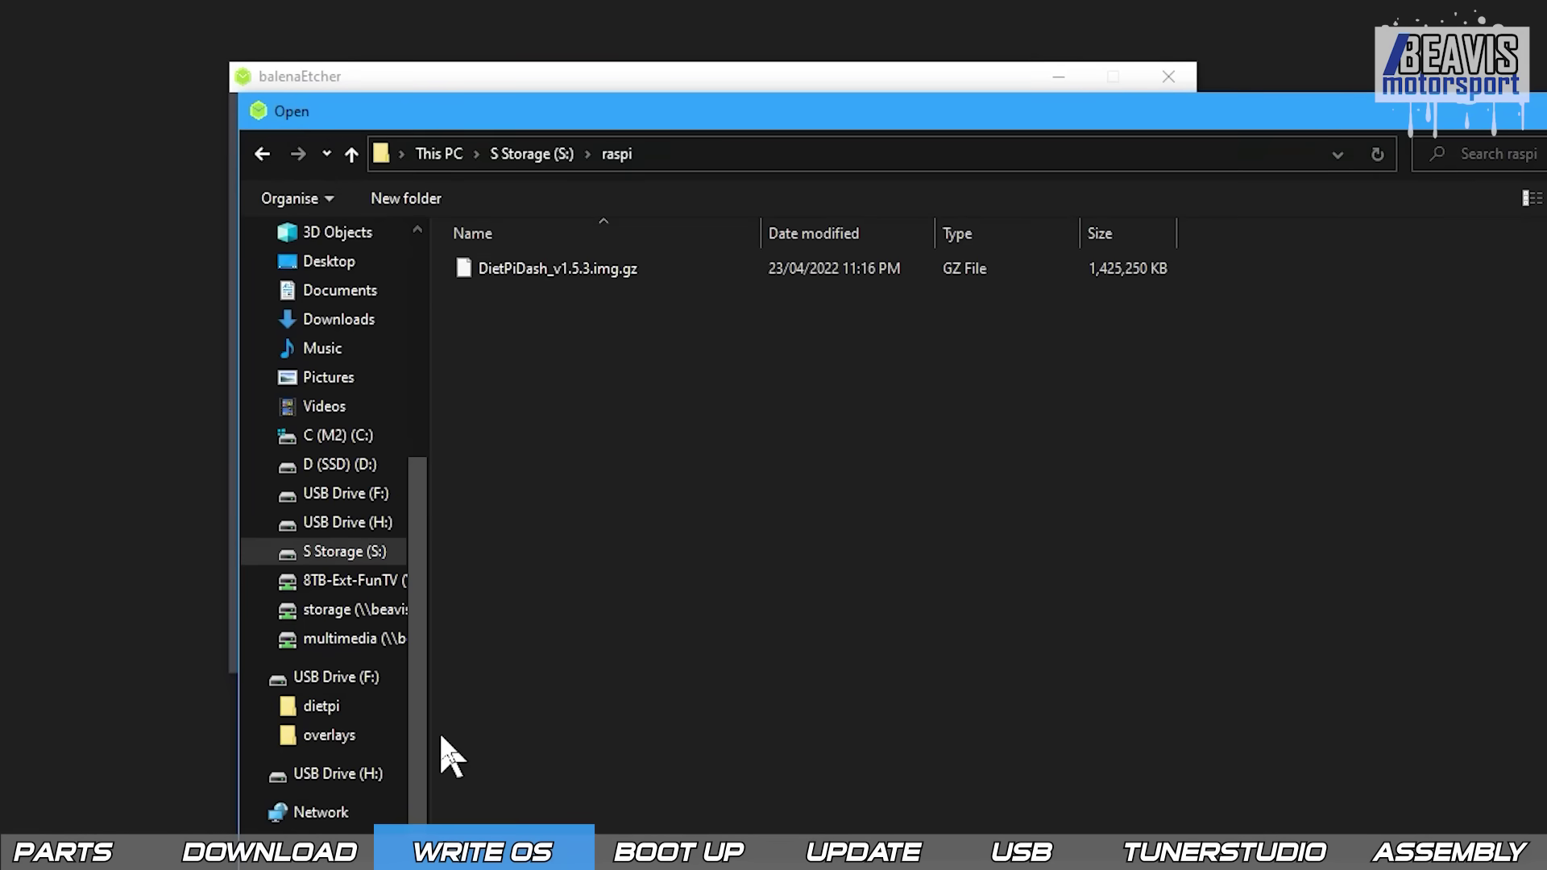
click(591, 278)
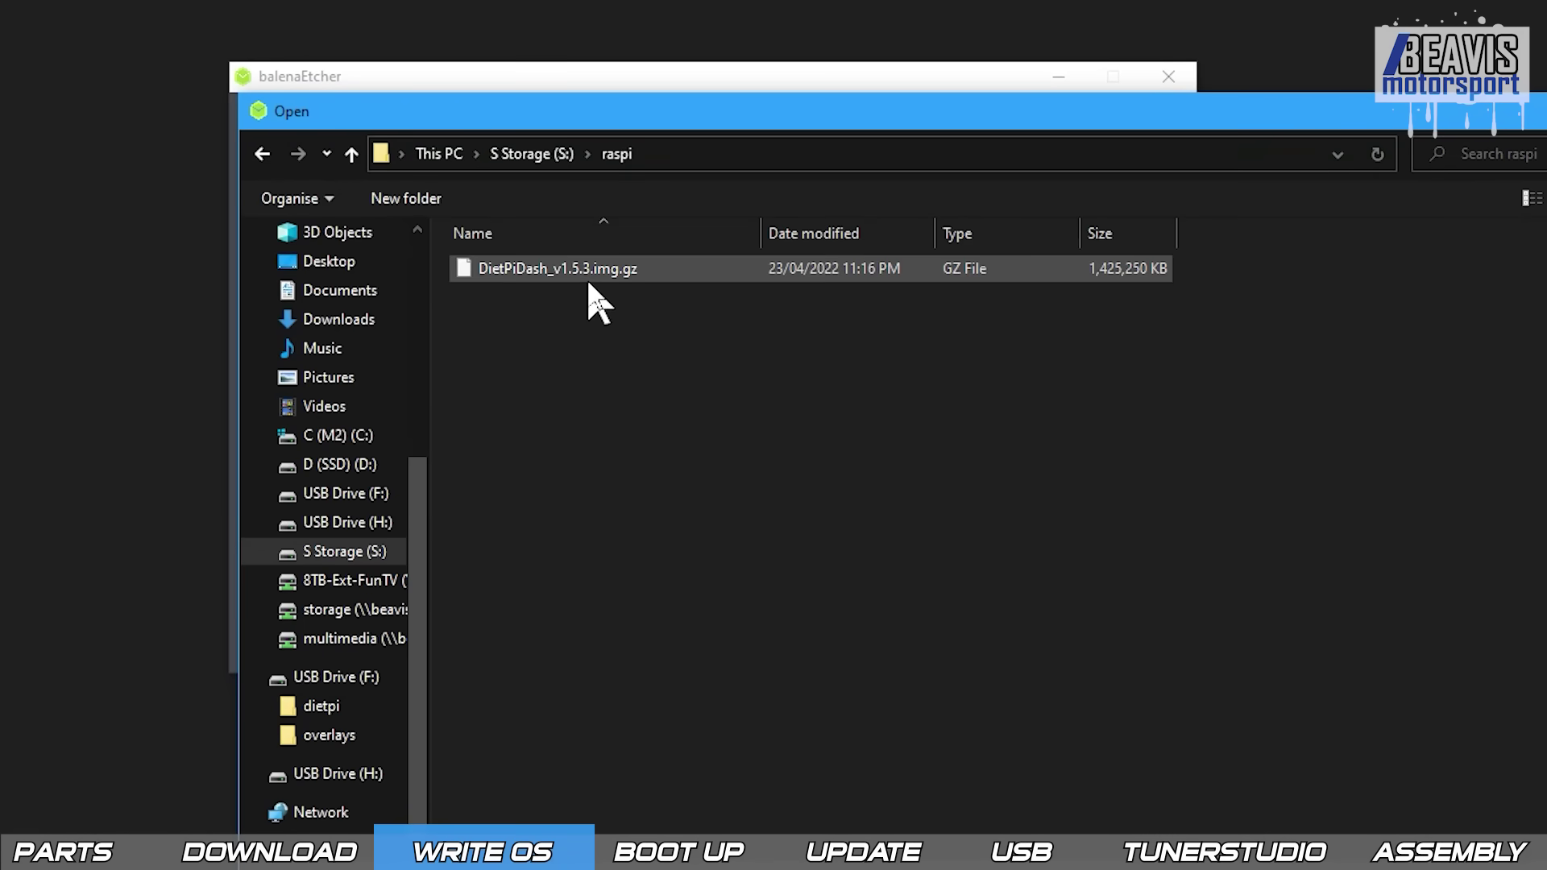
double_click(590, 292)
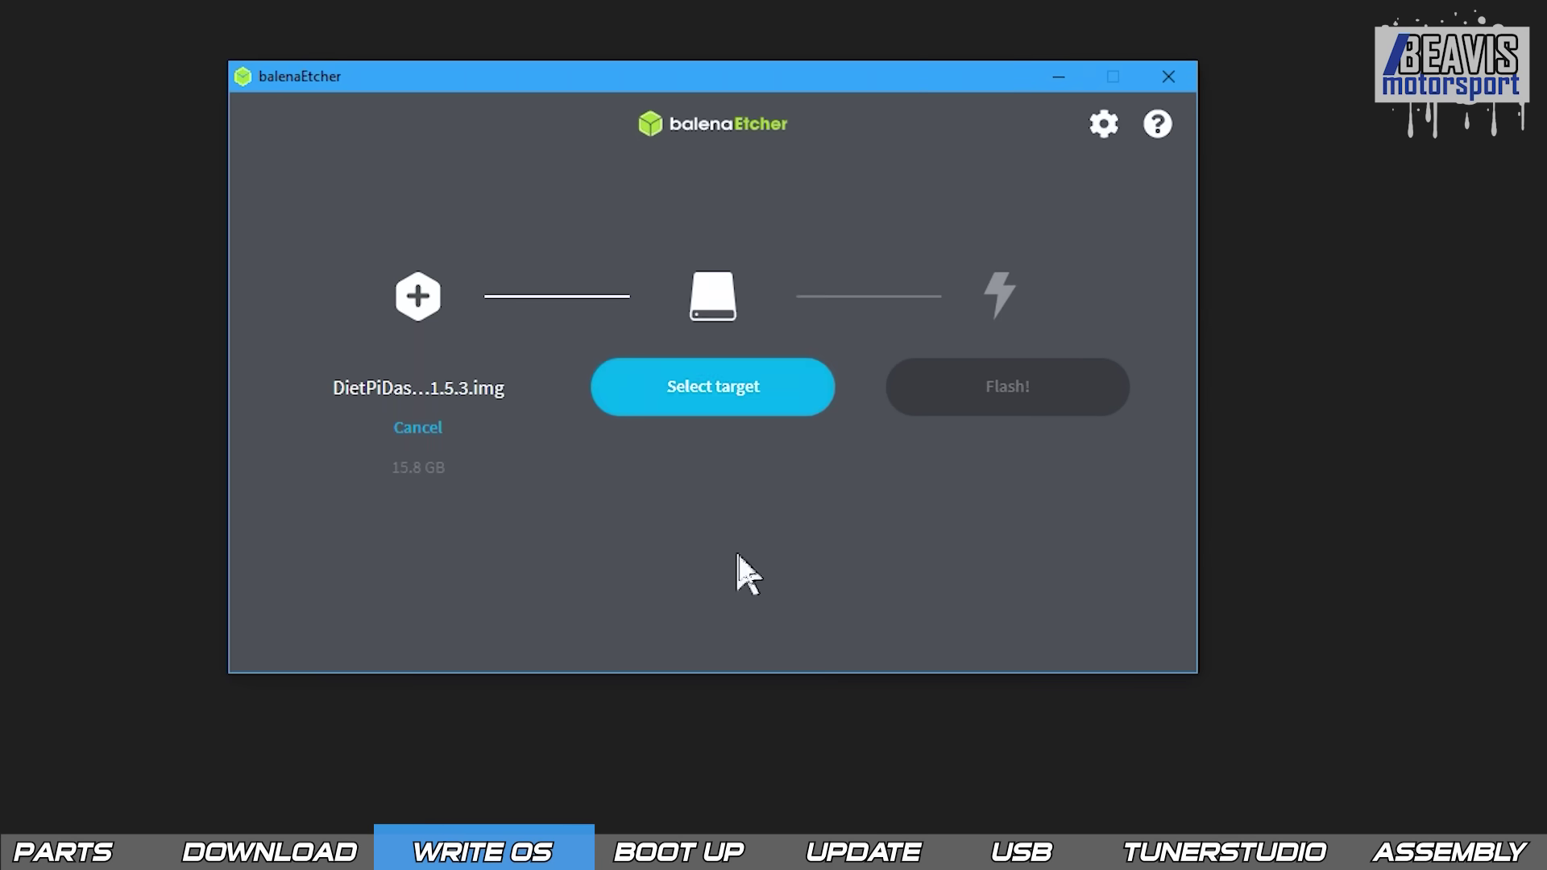
click(668, 408)
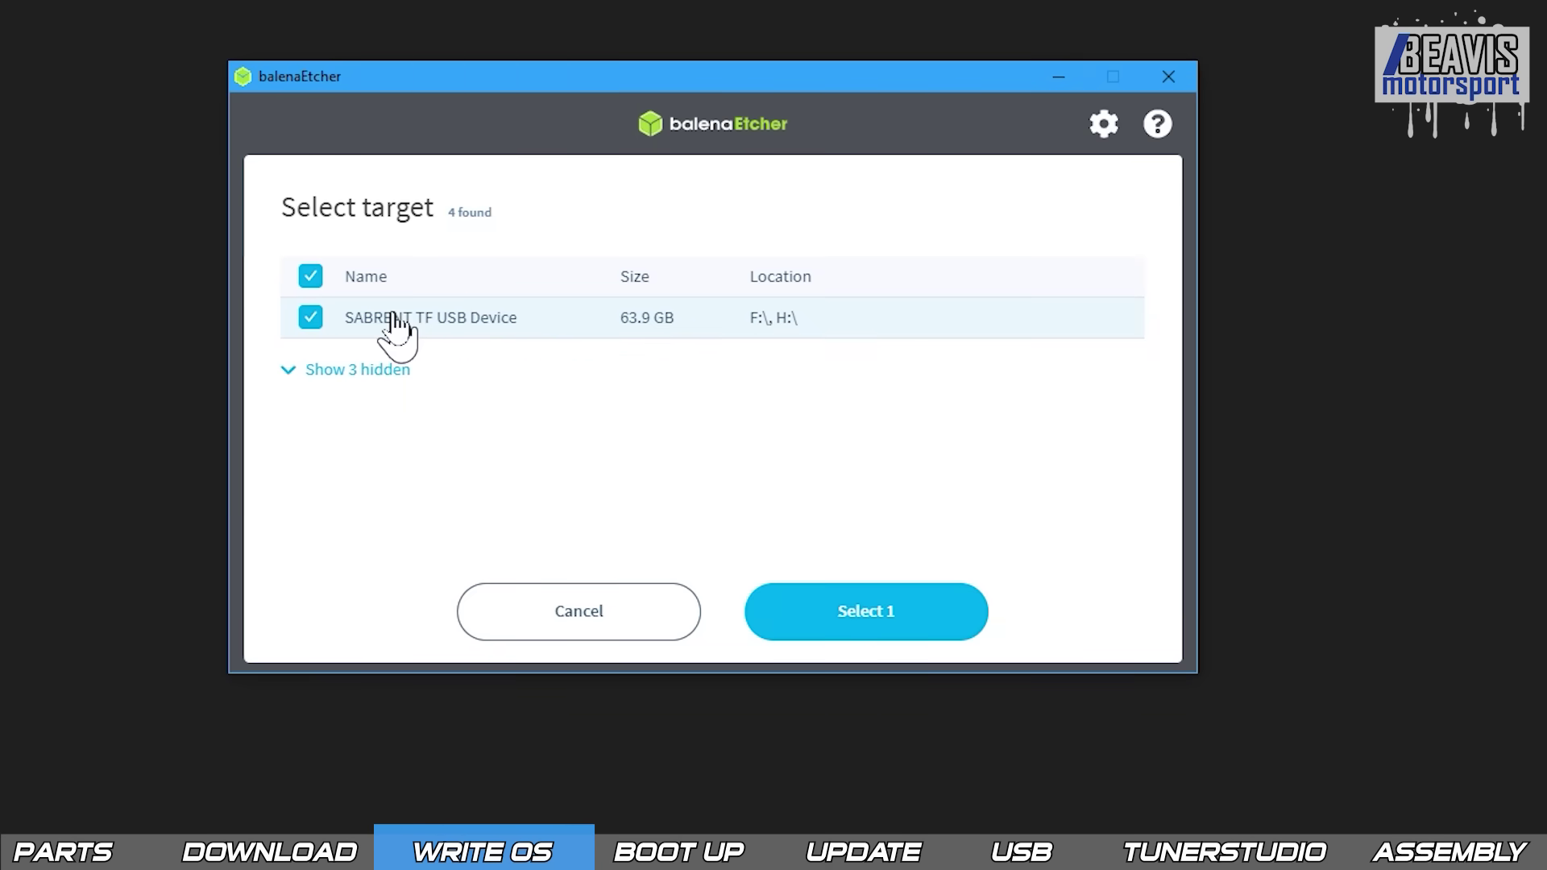
click(331, 370)
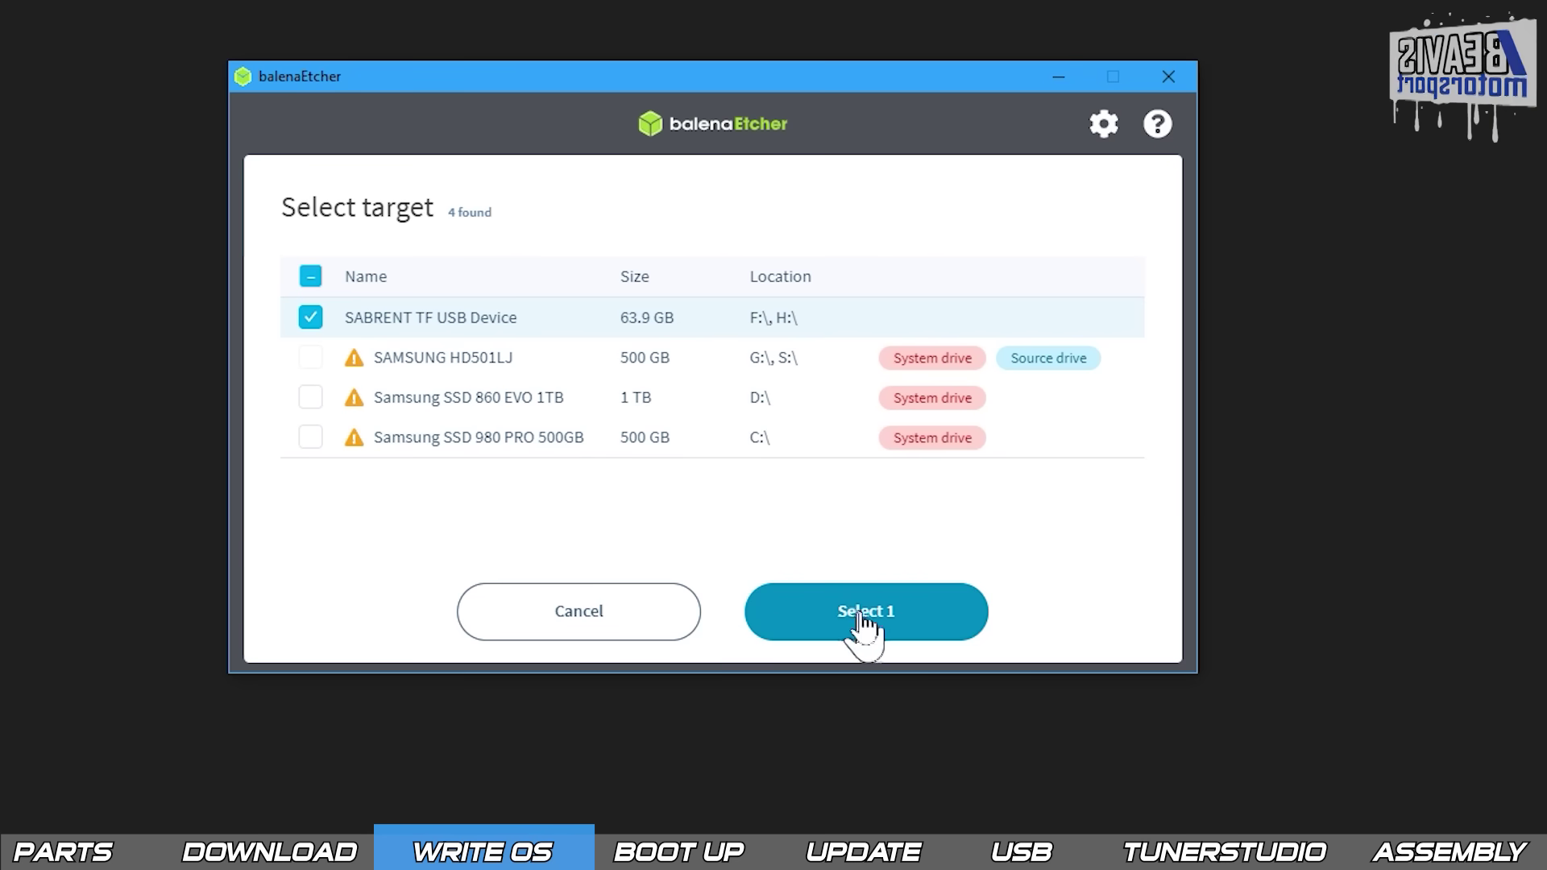
click(928, 632)
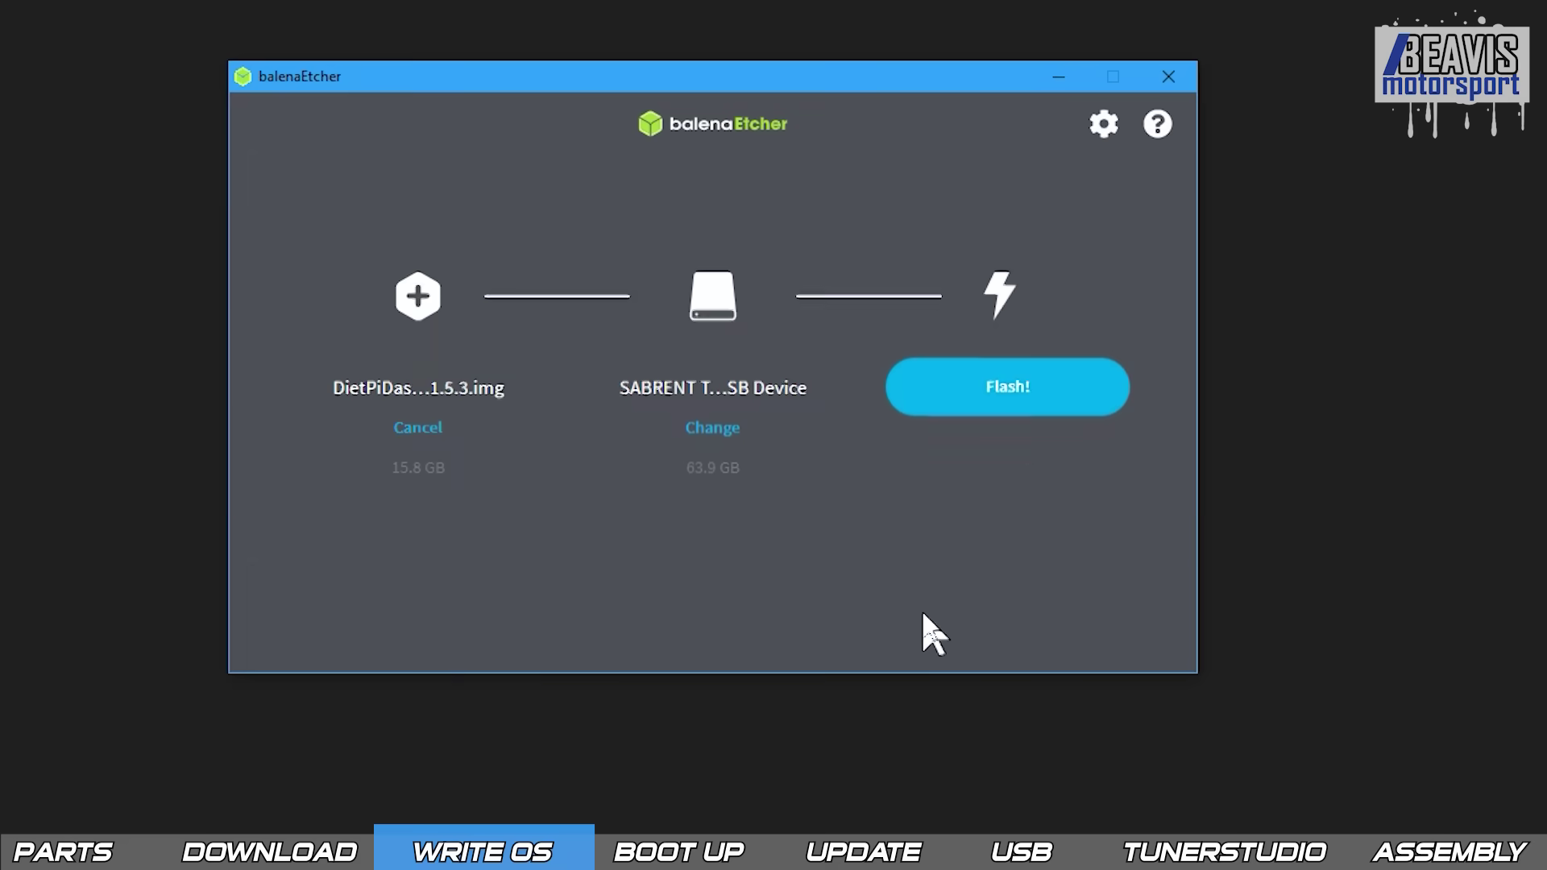
Flash the card, approve the UAC prompt, and open config.txt from the boot partition.
click(1018, 426)
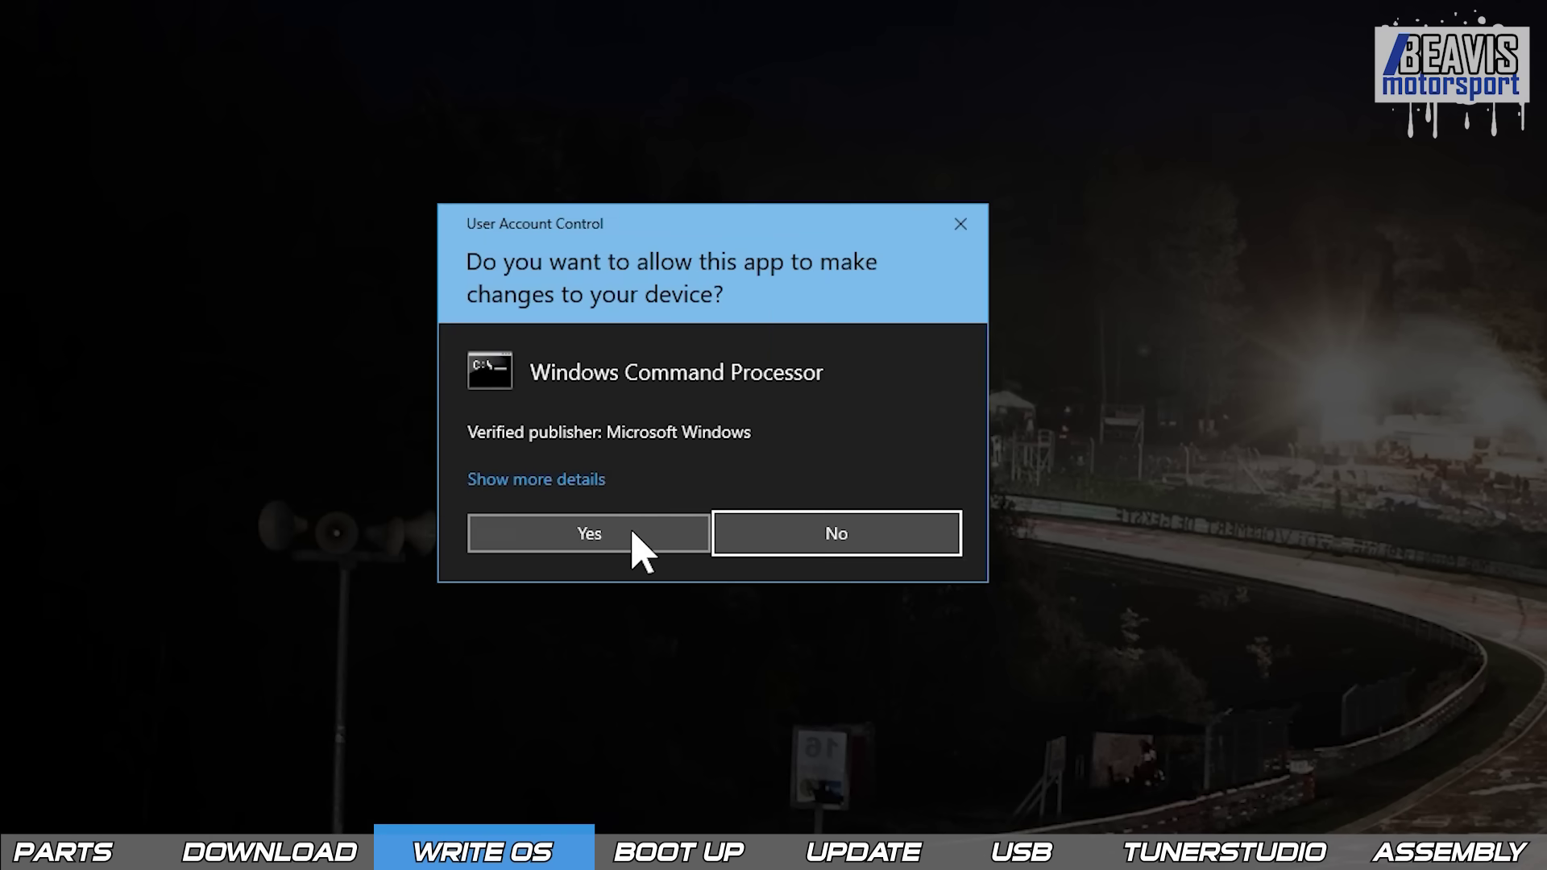
click(638, 550)
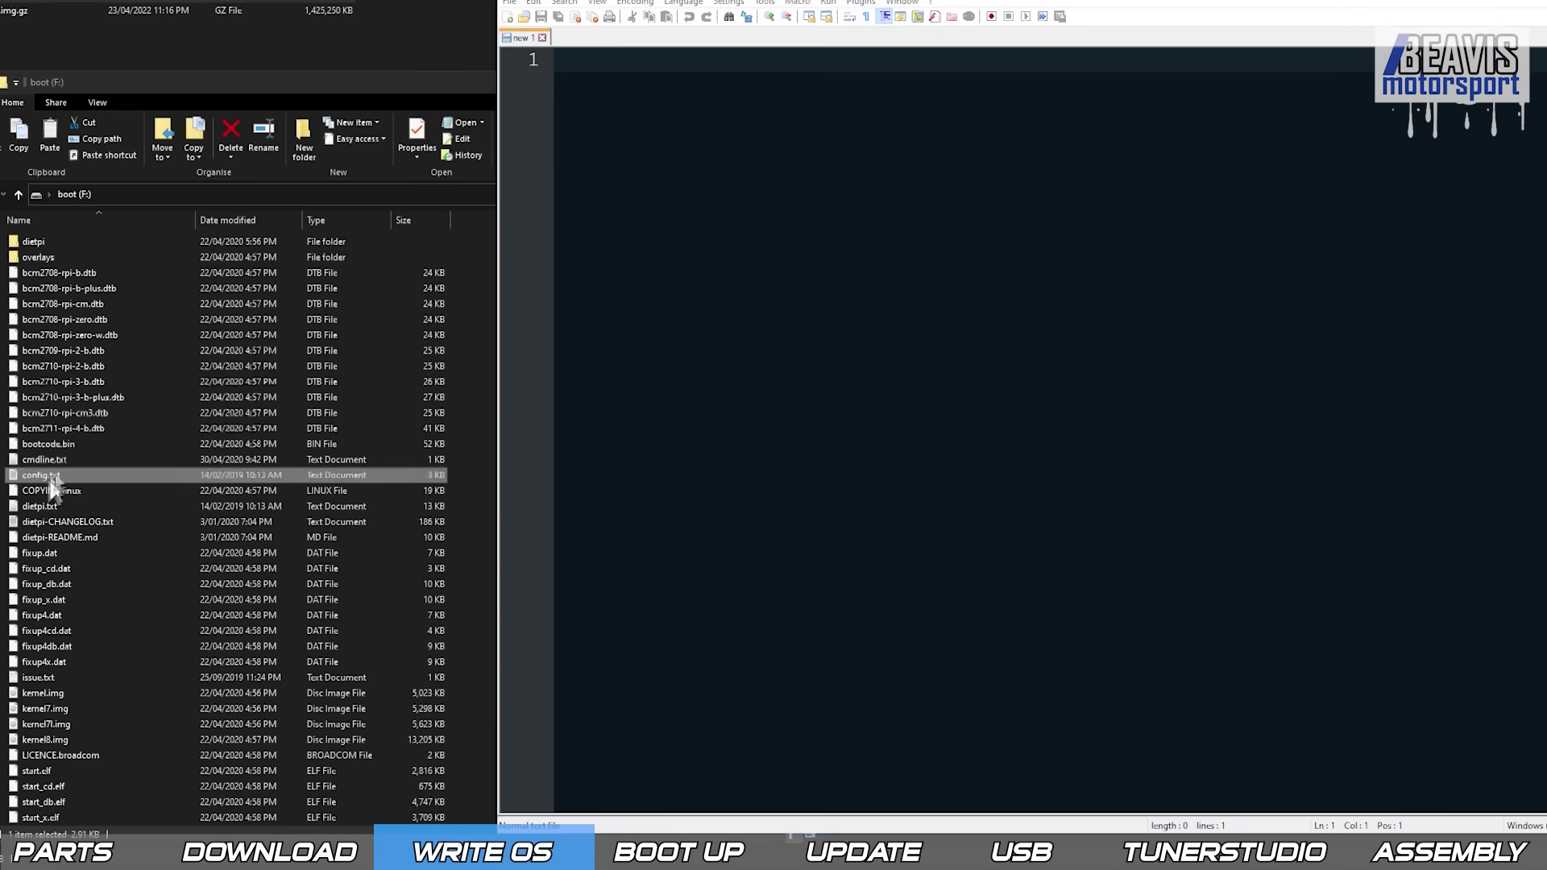
double_click(47, 474)
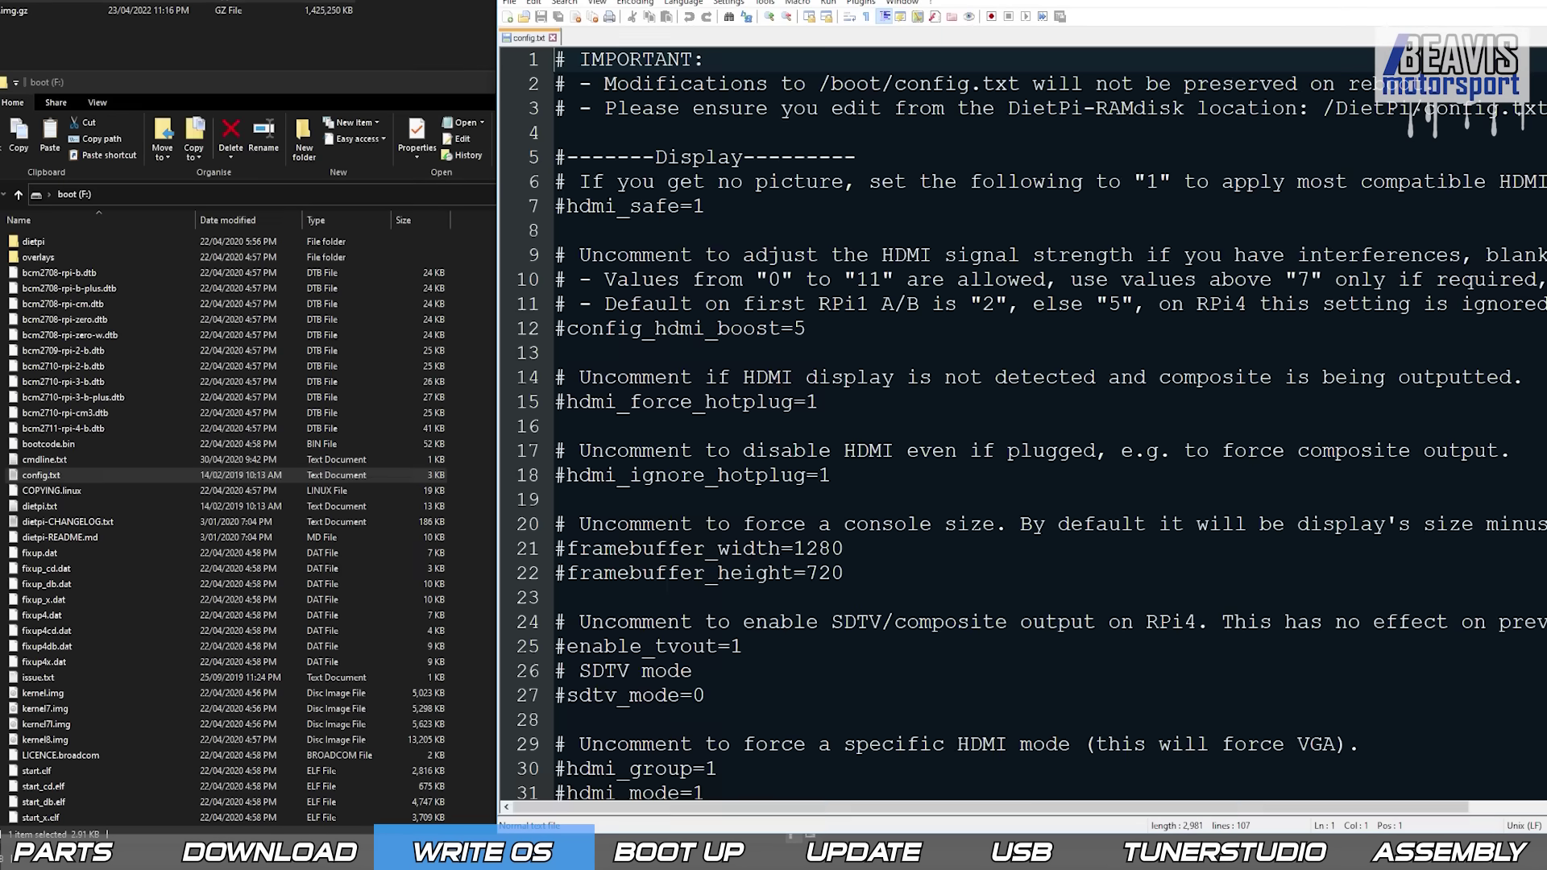
scroll(1027, 423, down, 20)
Comment out the touchscreen lines from hdmi_force_hotplug through hdmi_cvt, then save config.txt.
click(558, 549)
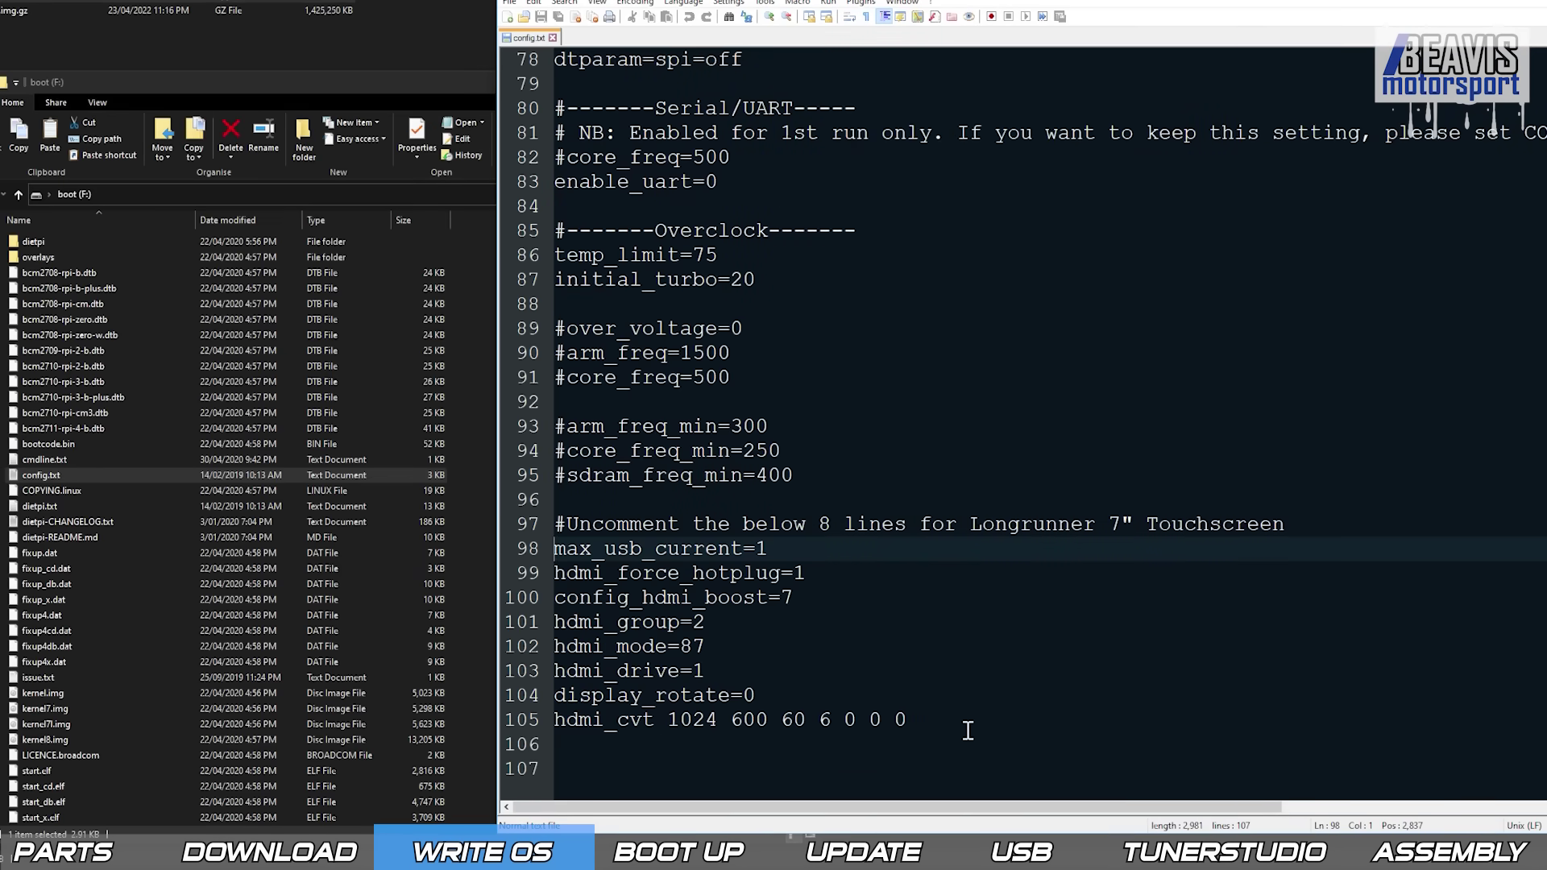
key(Down)
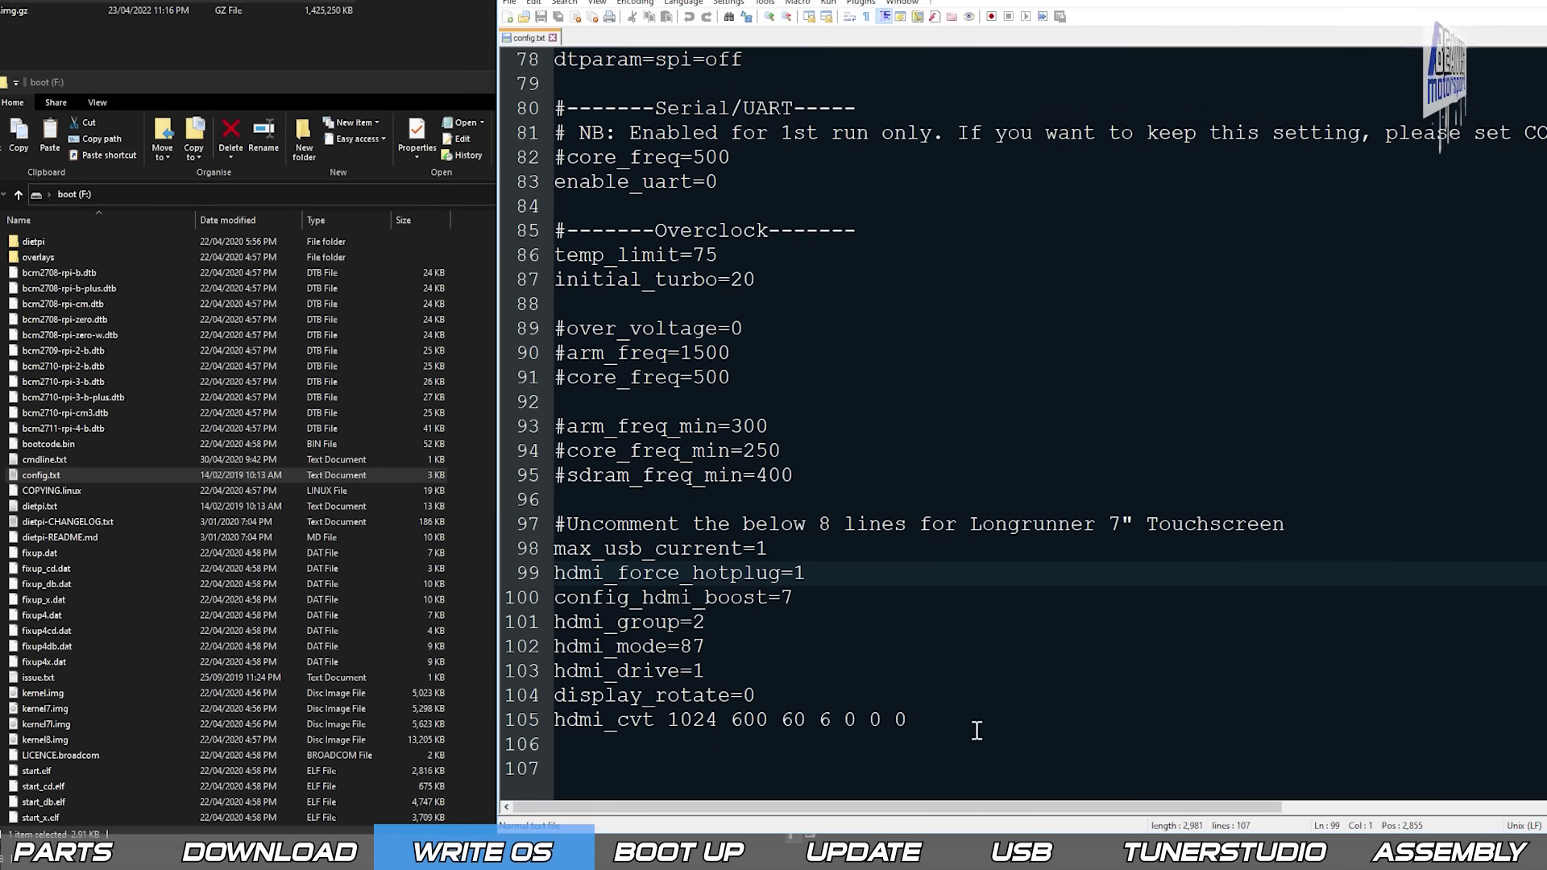
text(#)
key(Down)
text(#)
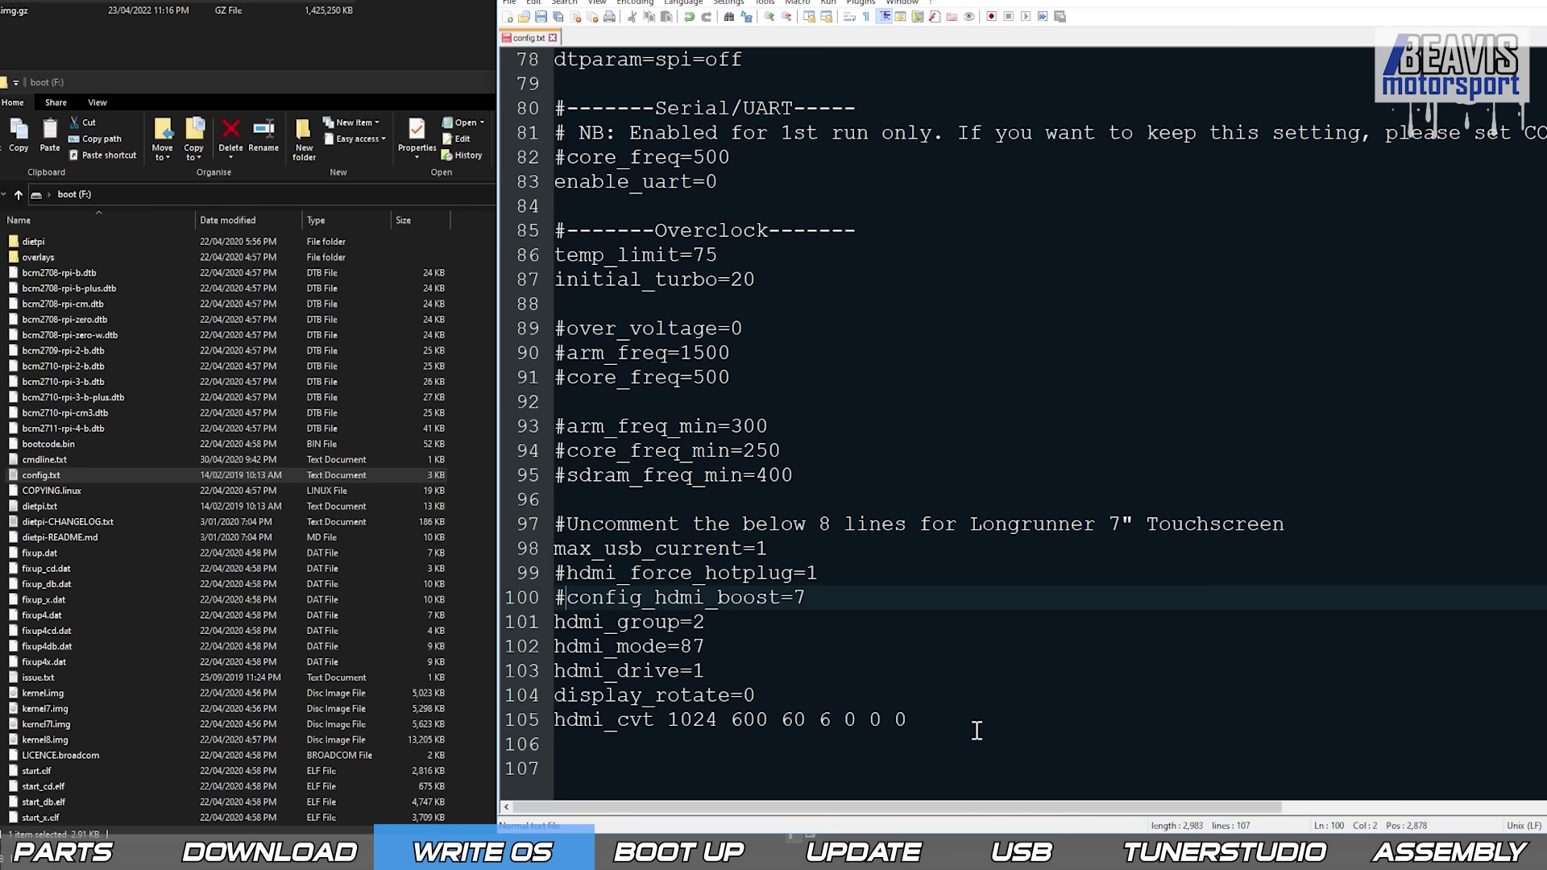
key(Down)
key(numbersign)
key(Down)
key(numbersign)
key(Down)
key(numbersign)
key(Down)
key(numbersign)
key(Down)
key(numbersign)
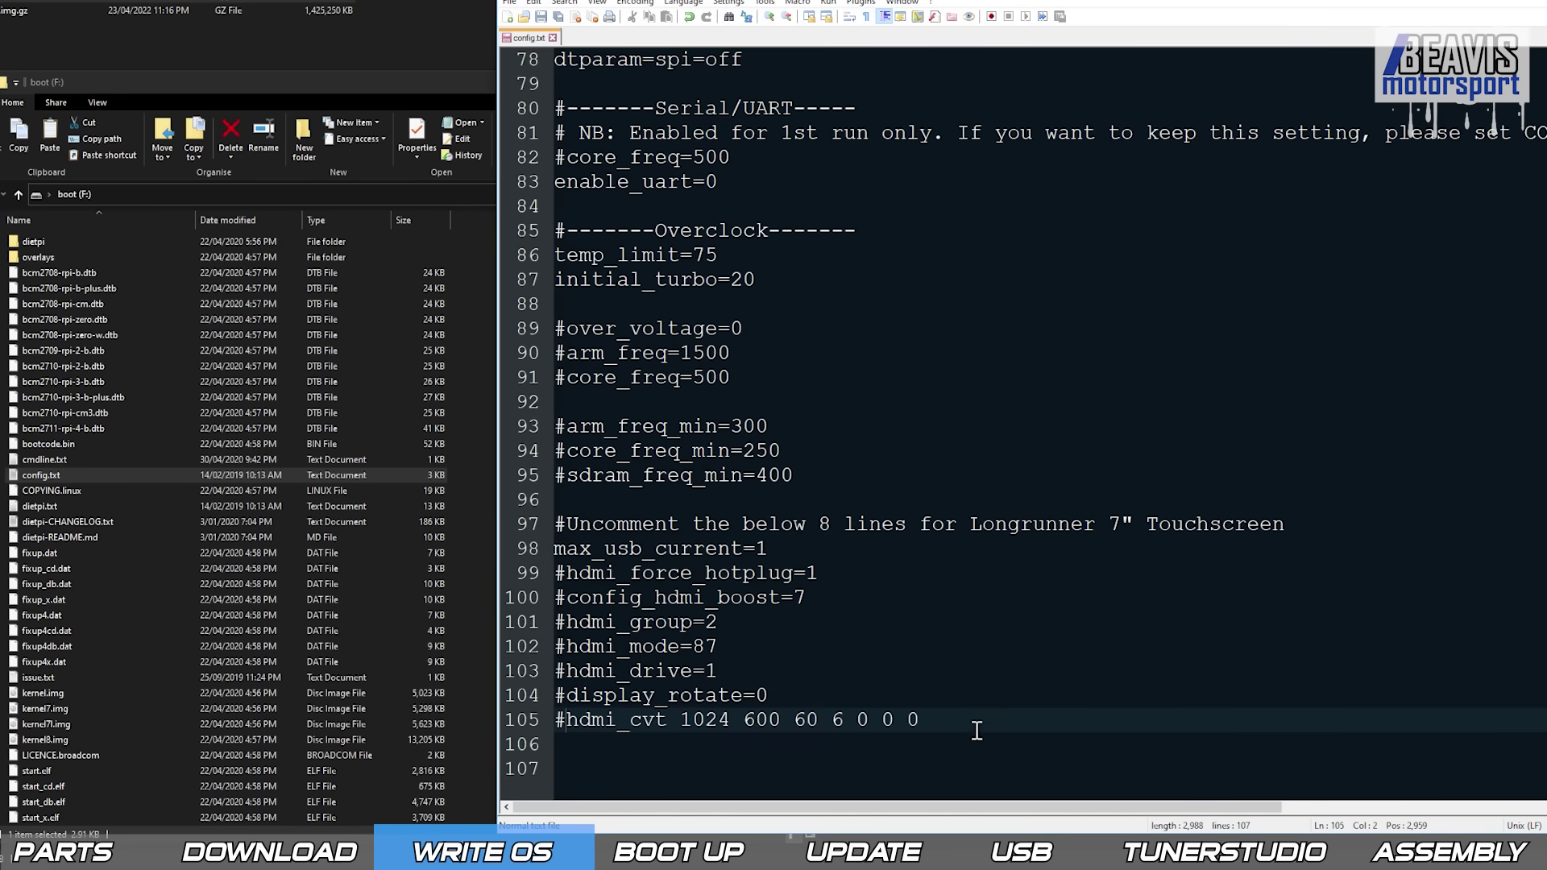
key(ctrl+s)
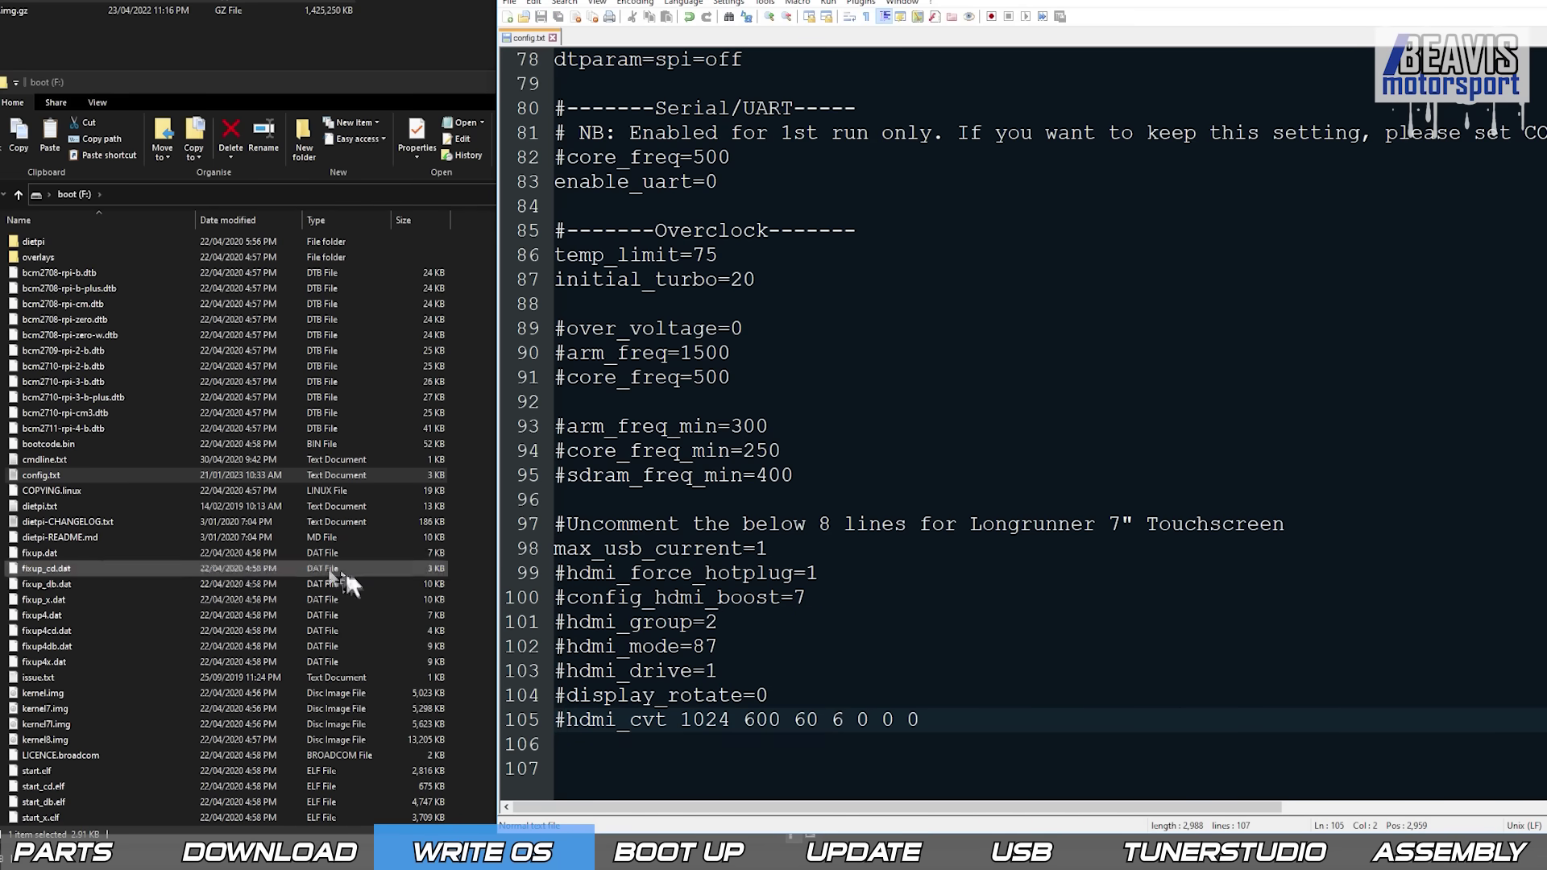
In dietpi.txt, change Europe/London to Australia/Melbourne and hostname DietPi to BEAVISDietPi.
double_click(34, 508)
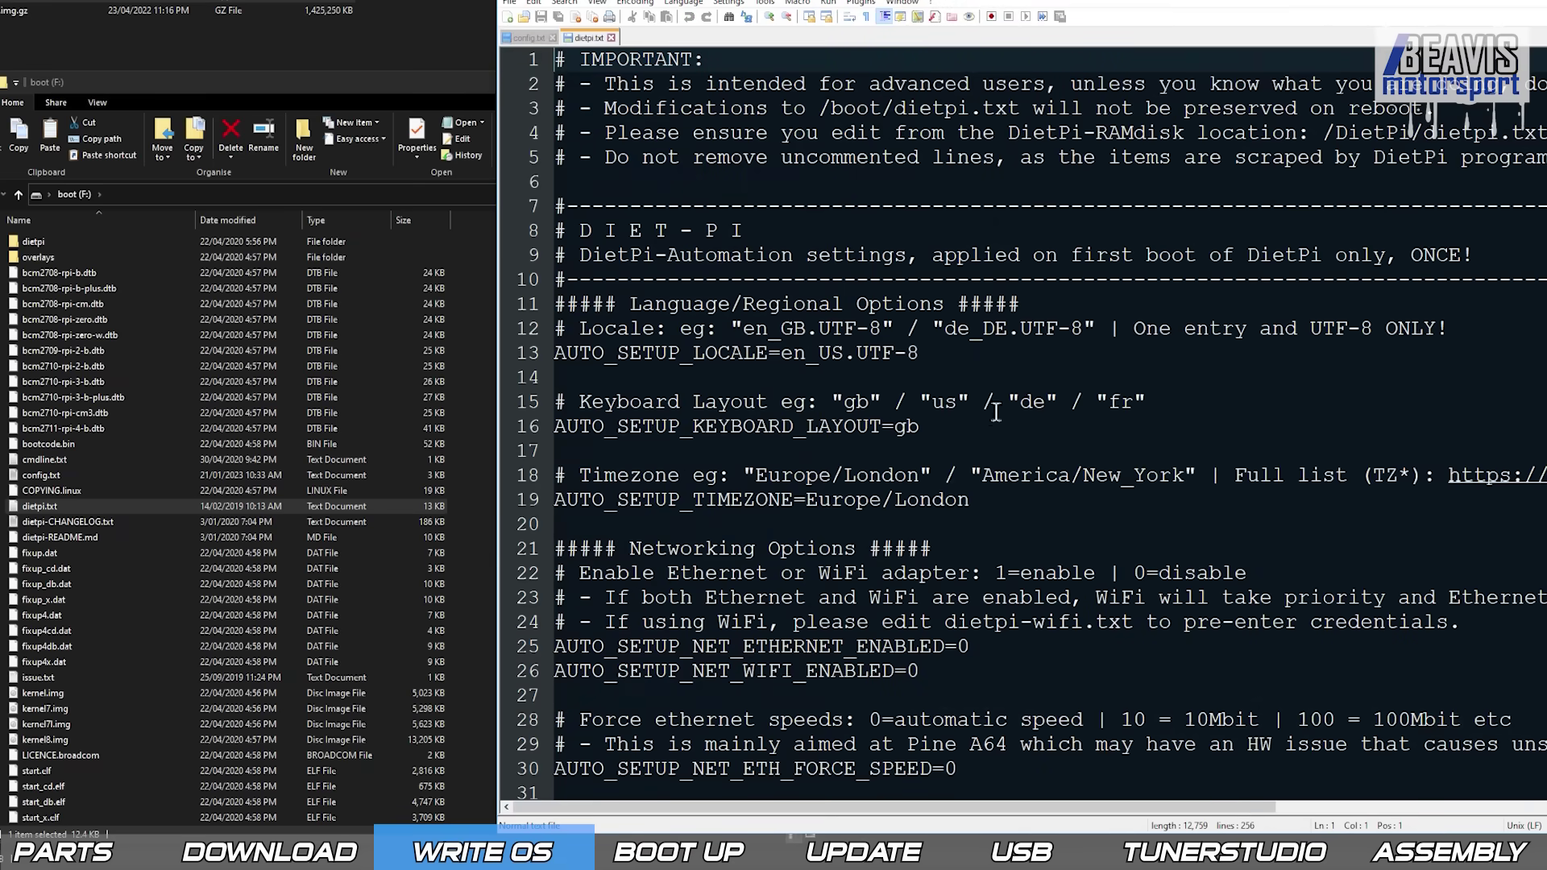
drag(806, 501, 1046, 505)
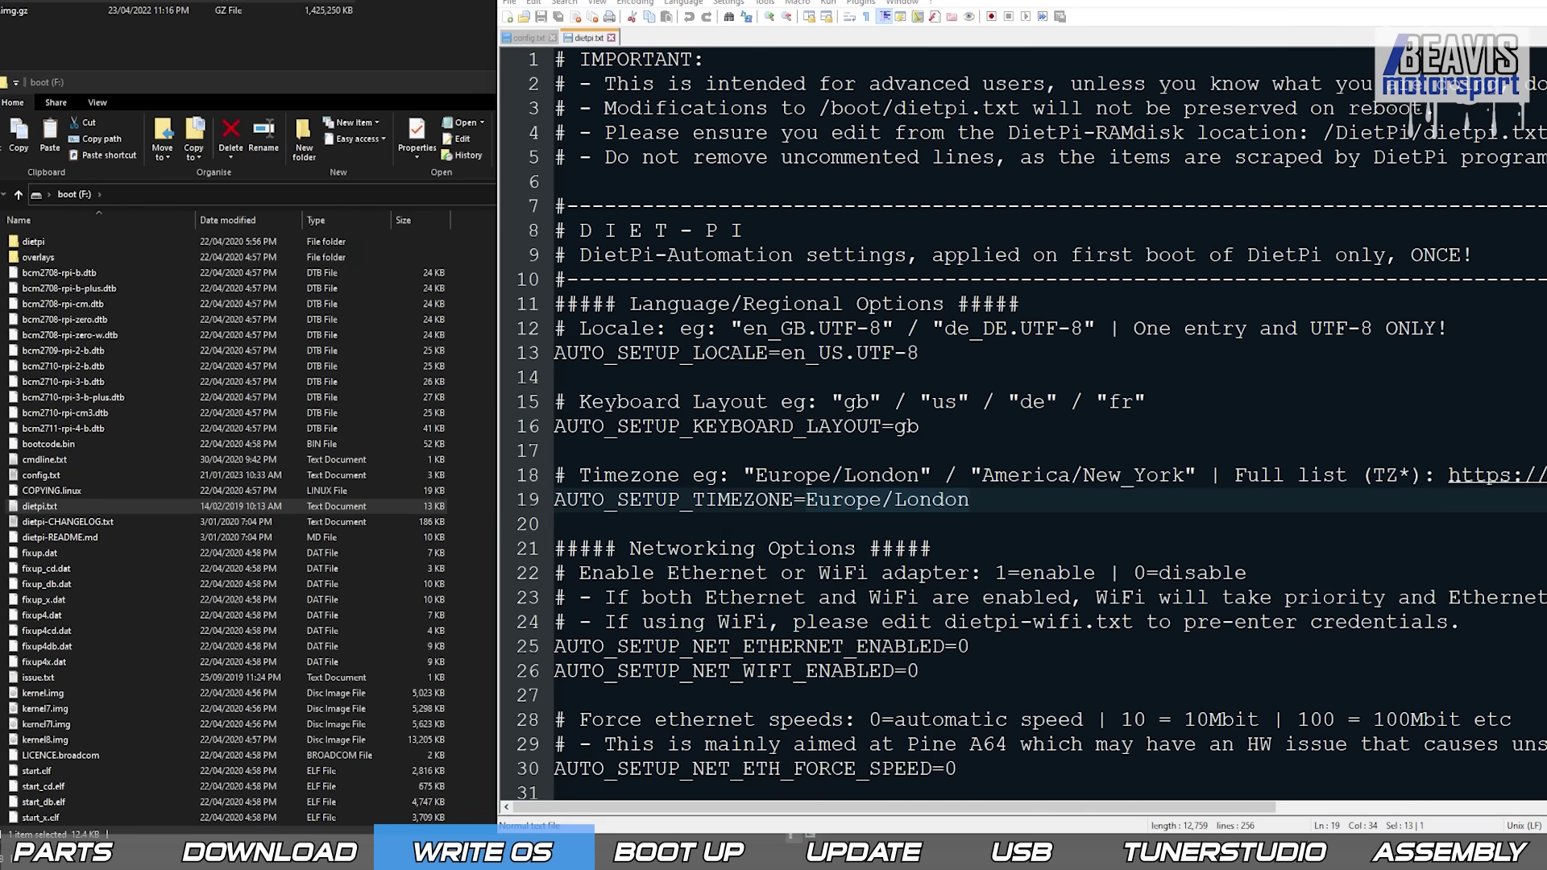
text(Australia/Melbourne)
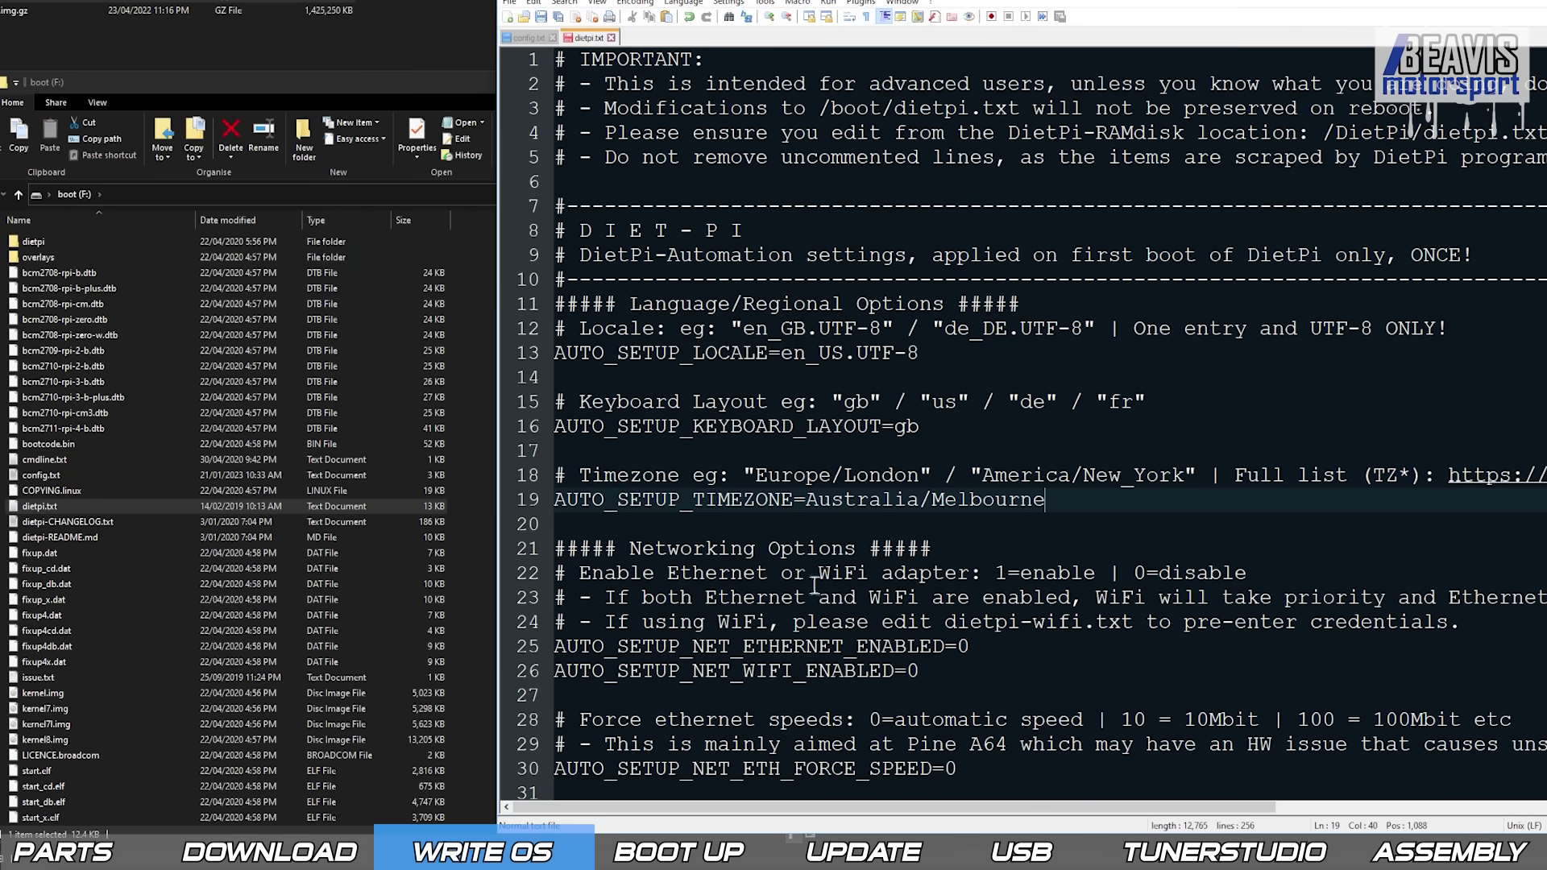
scroll(888, 663, down, 2)
scroll(887, 662, down, 1)
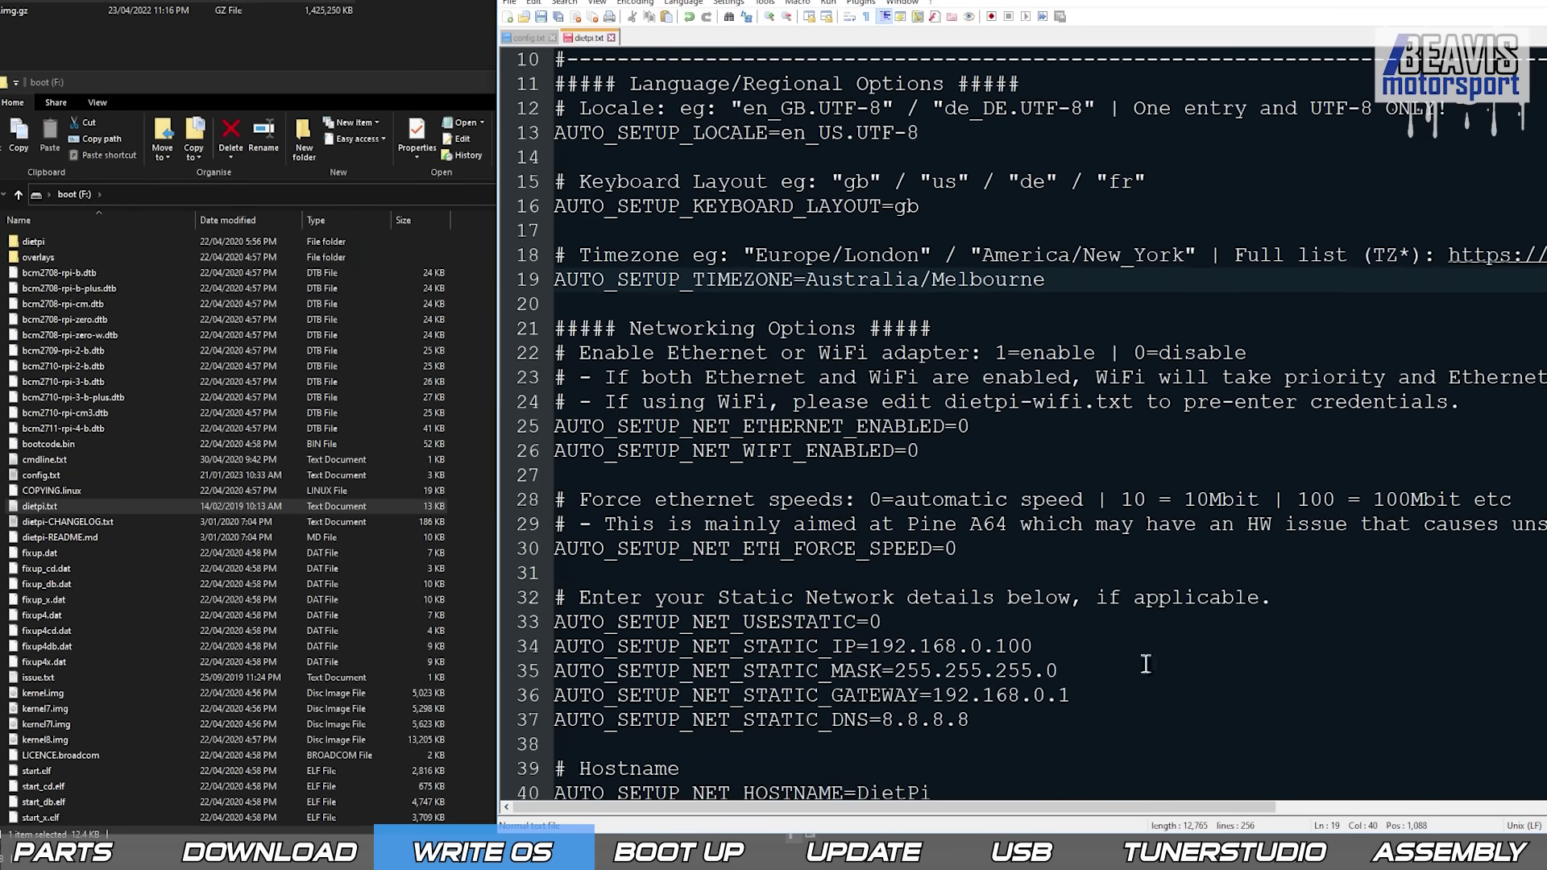
scroll(889, 663, down, 2)
click(896, 648)
double_click(866, 650)
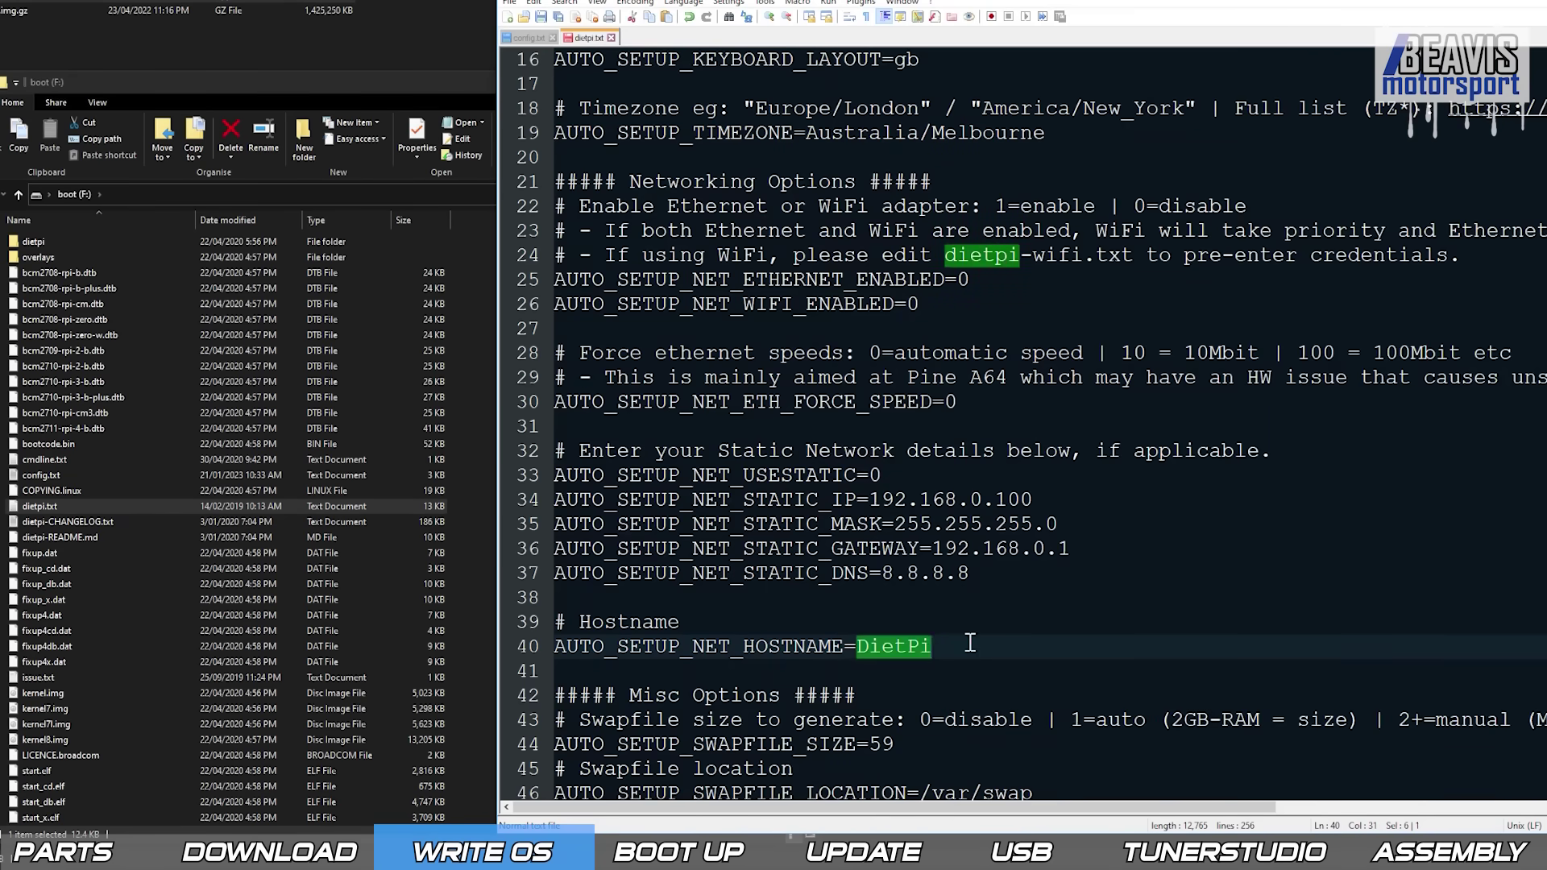
click(862, 647)
text(BEAVIS)
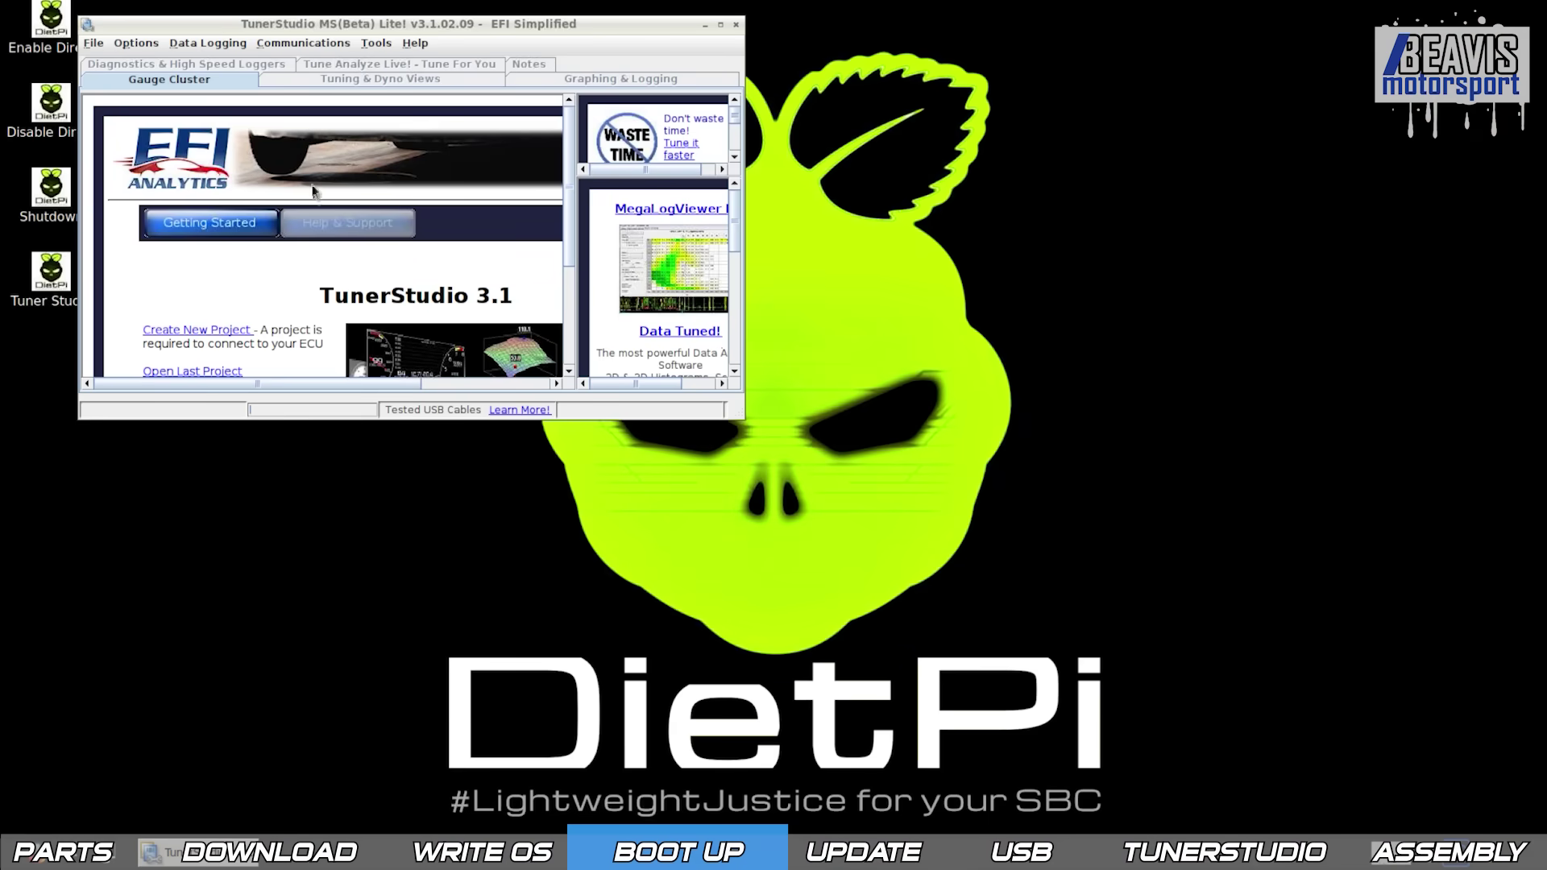
Close TunerStudio, then select and deselect the desktop shortcut icons.
click(737, 25)
drag(377, 338, 37, 30)
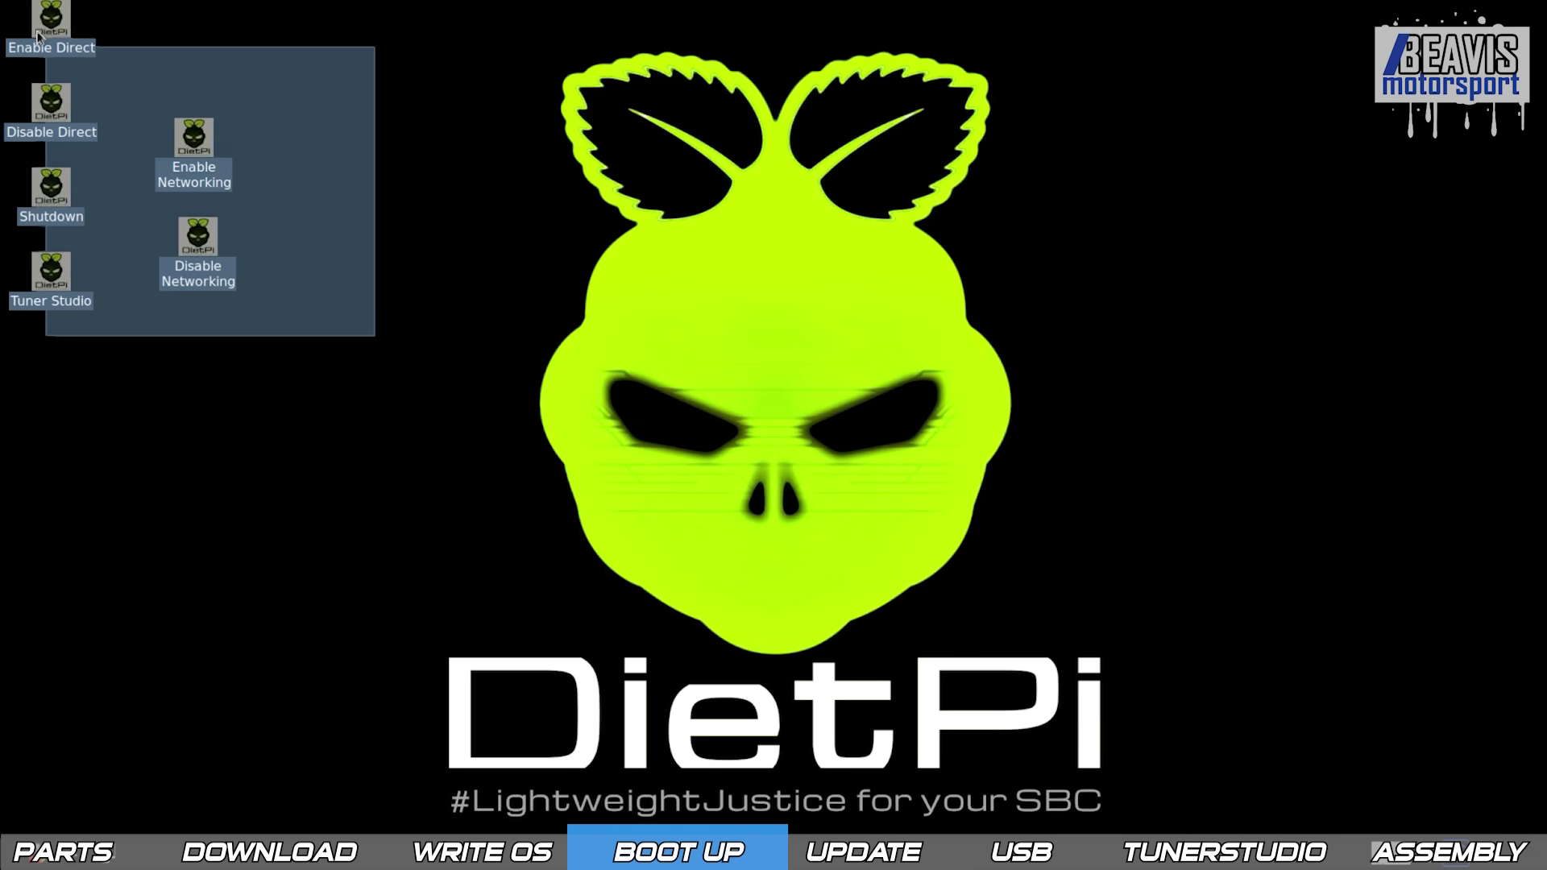
click(398, 208)
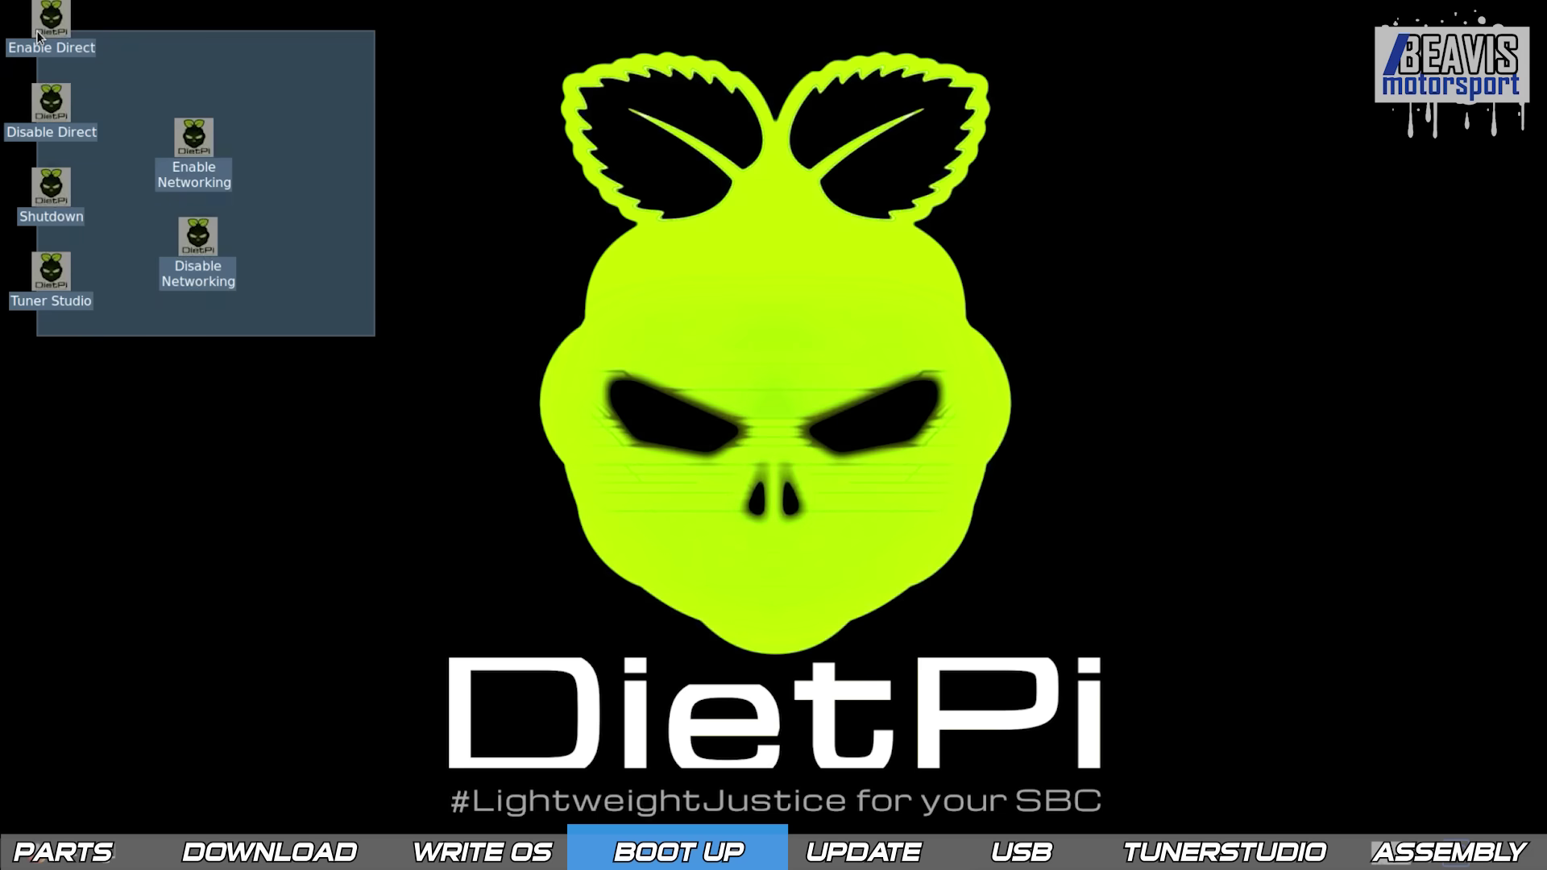
click(196, 205)
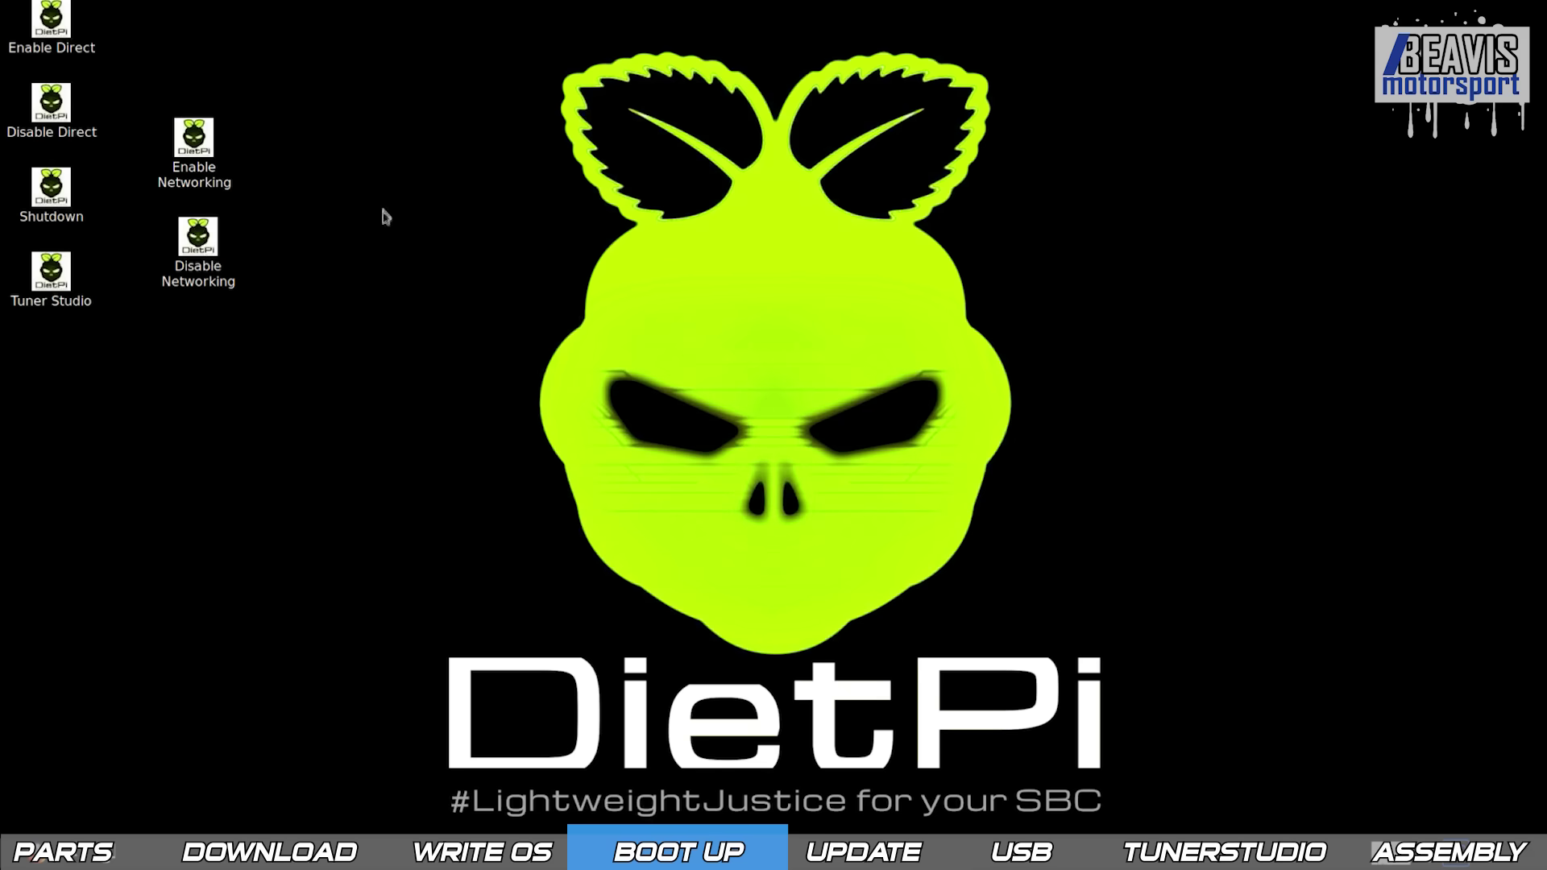
text(supd)
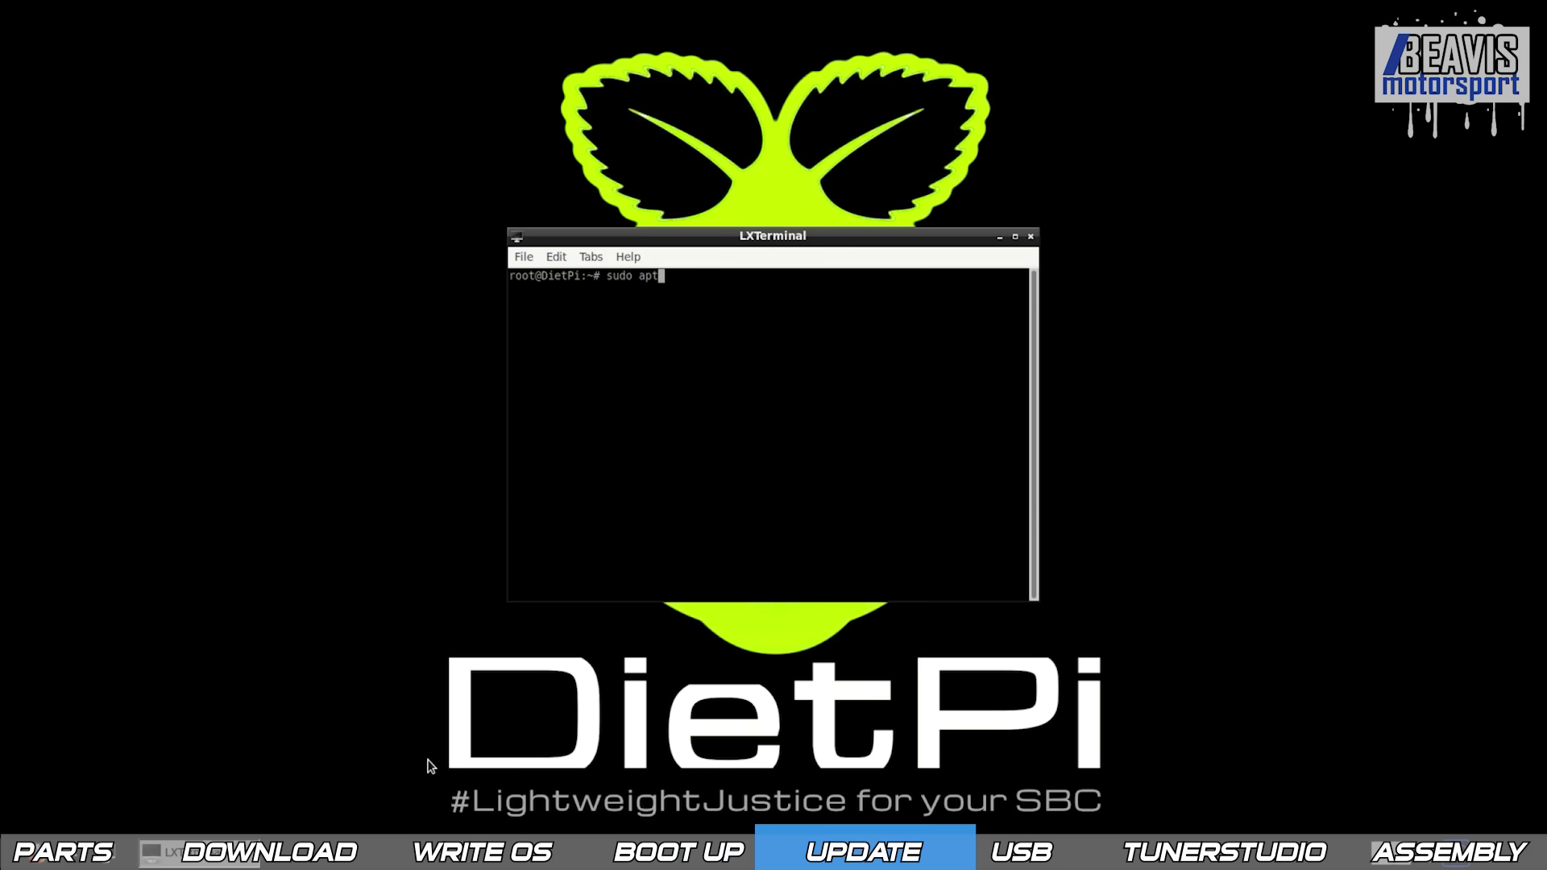
text(update)
text(sudo apt g)
Run apt update and full-upgrade, clear the screen, then install python-gpiozero and python-colorzero.
key(Return)
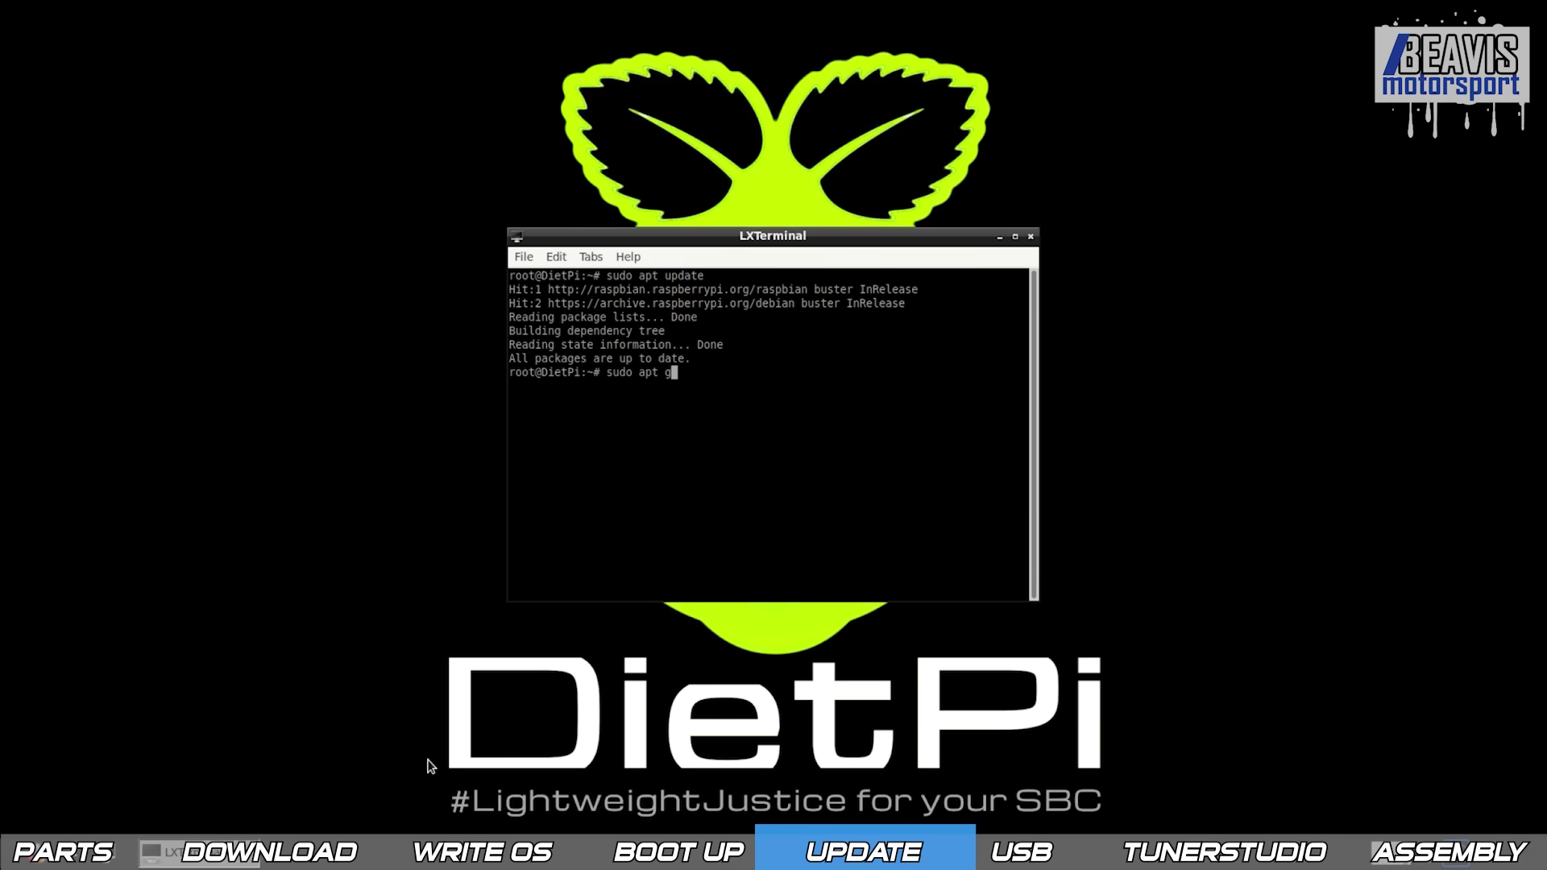
text(full-upgra)
text(de)
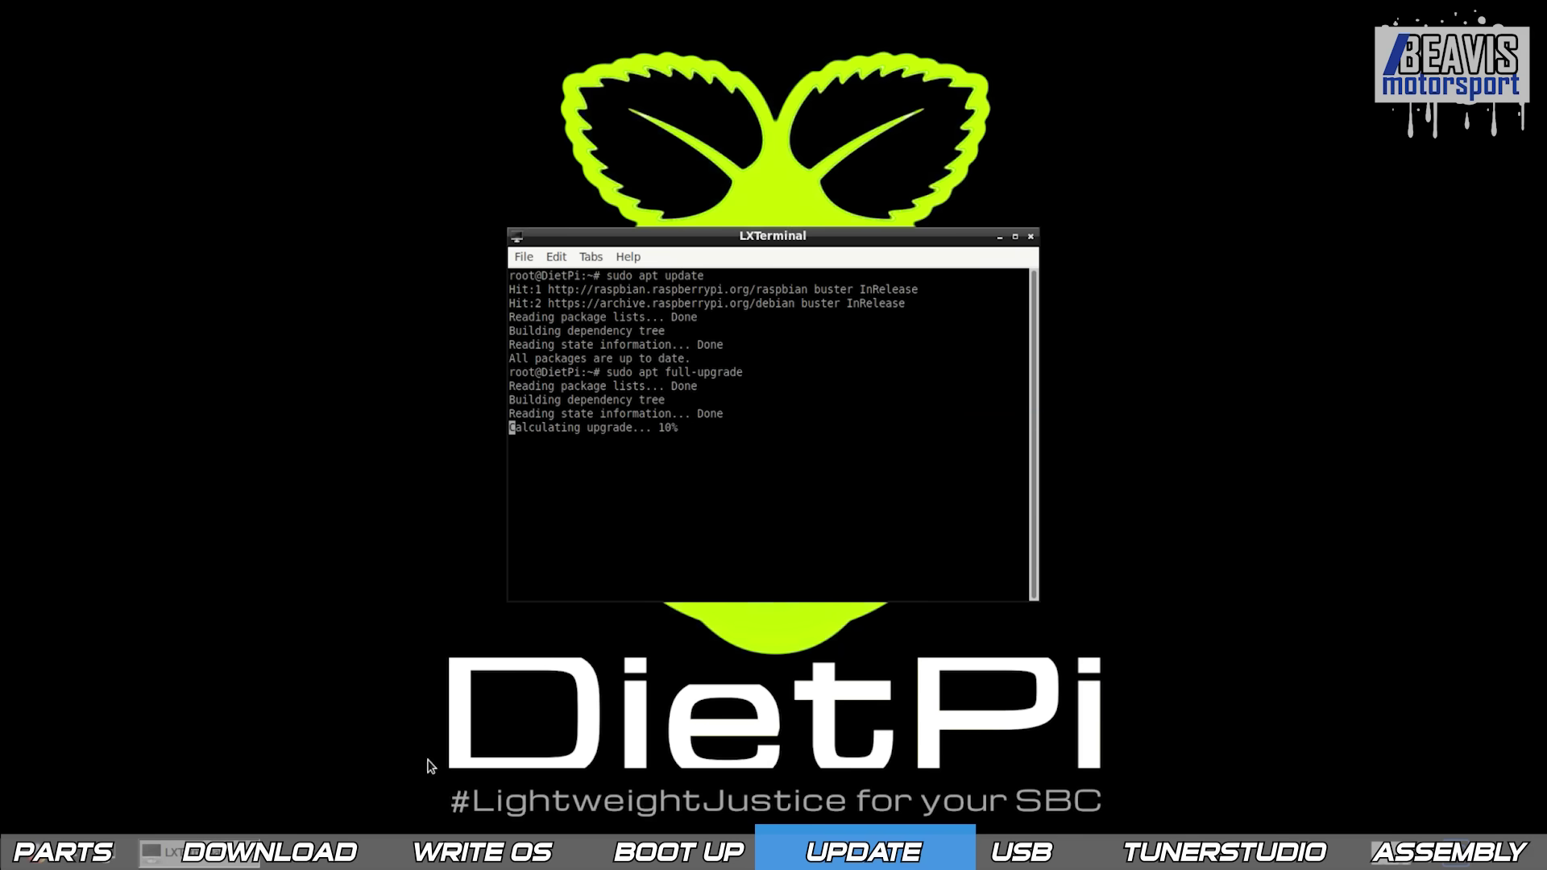
key(ctrl+l)
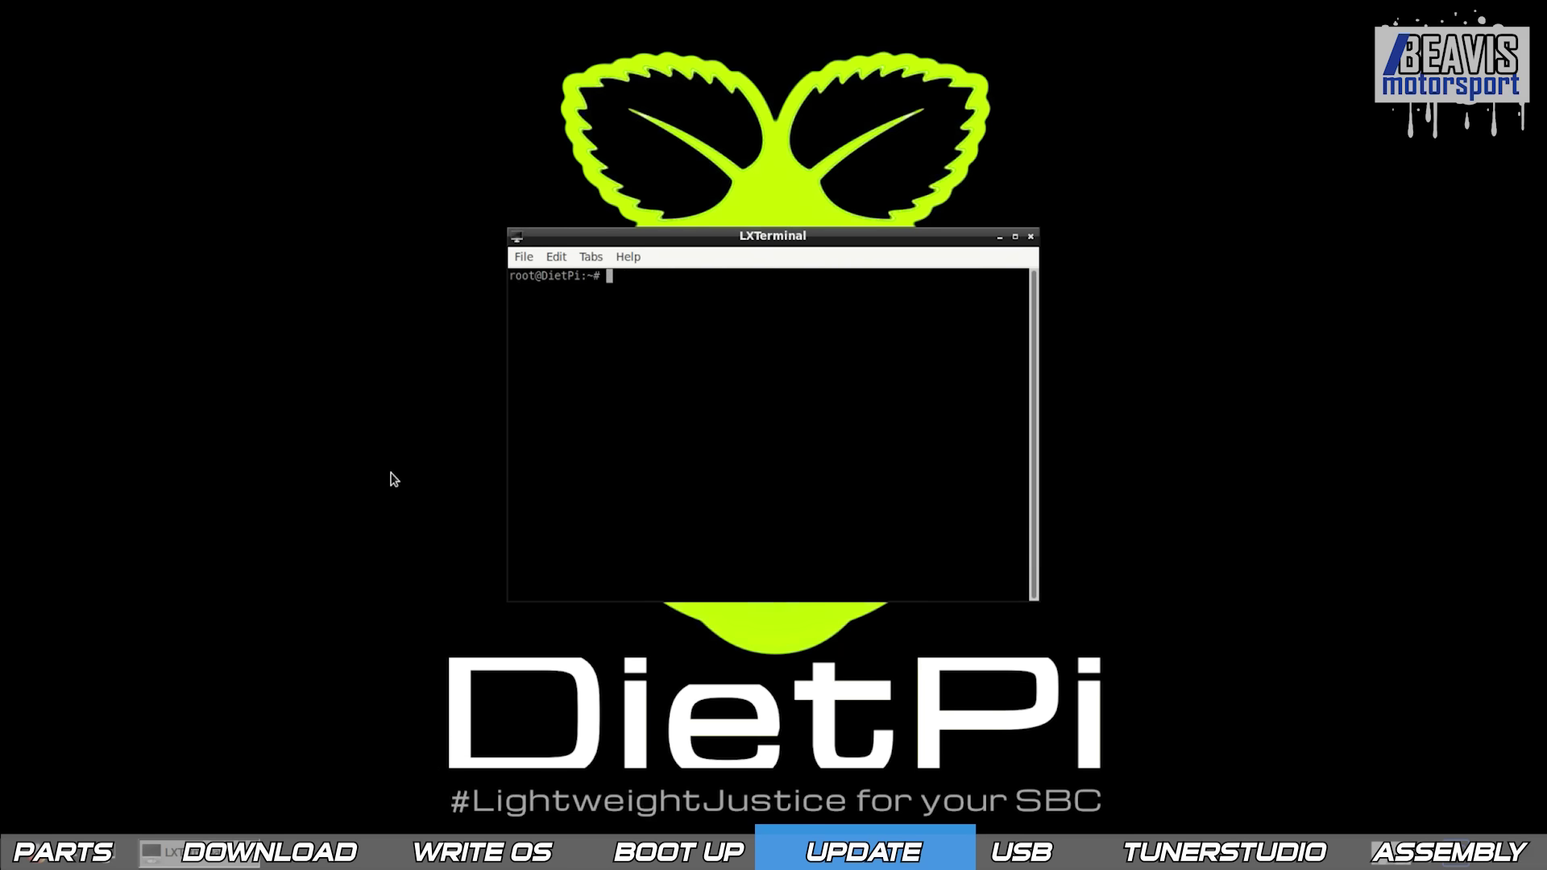
text(sudo apt i)
text(nstall python-gpioz)
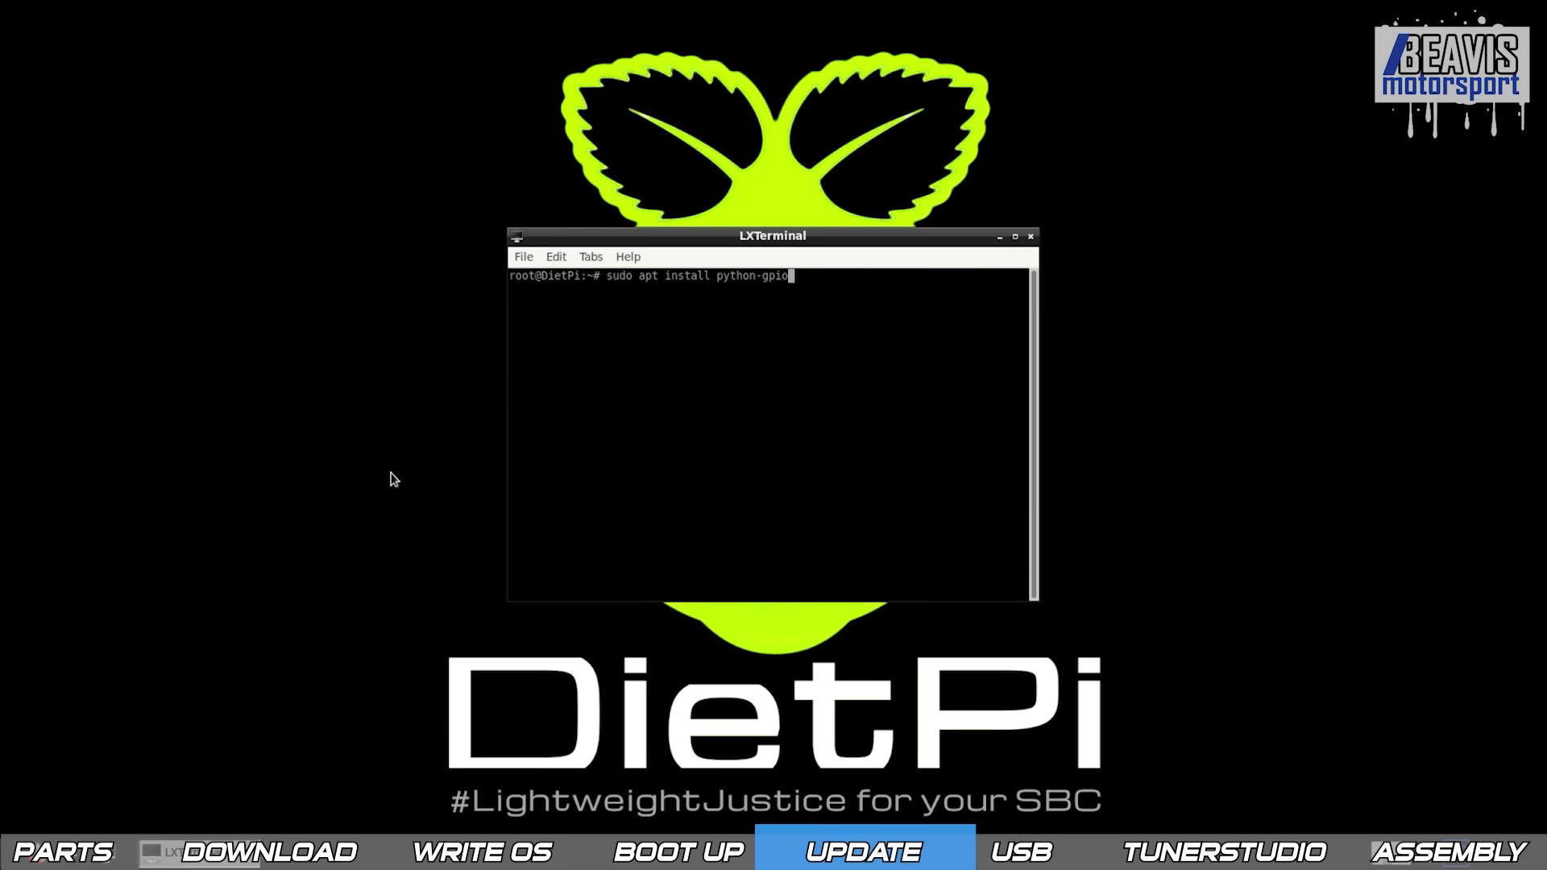
text(ero)
key(Return)
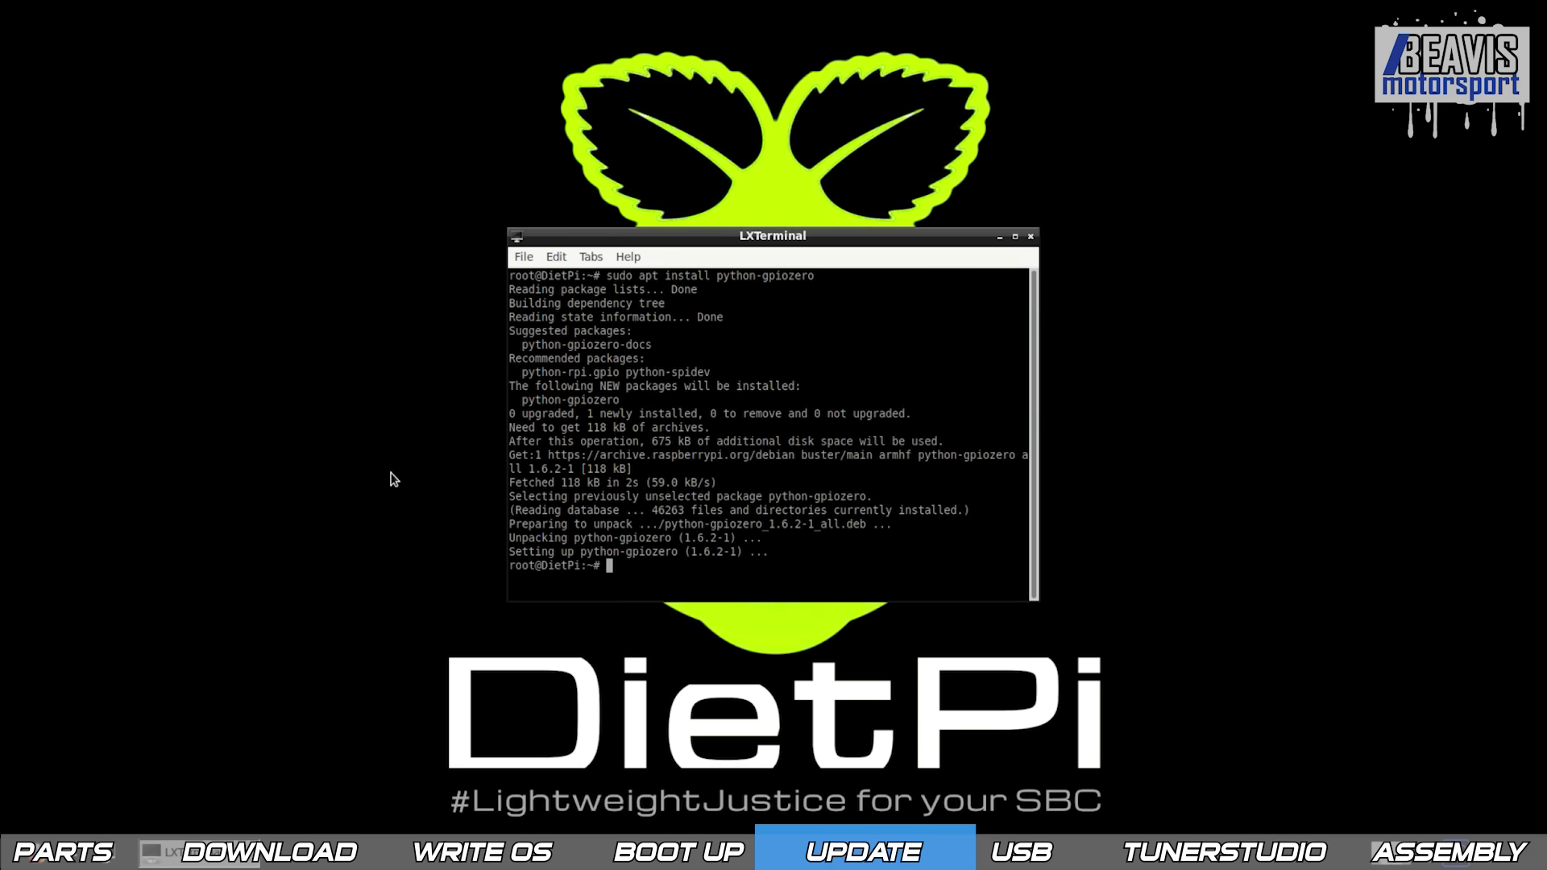
text(sudo apt)
text( install )
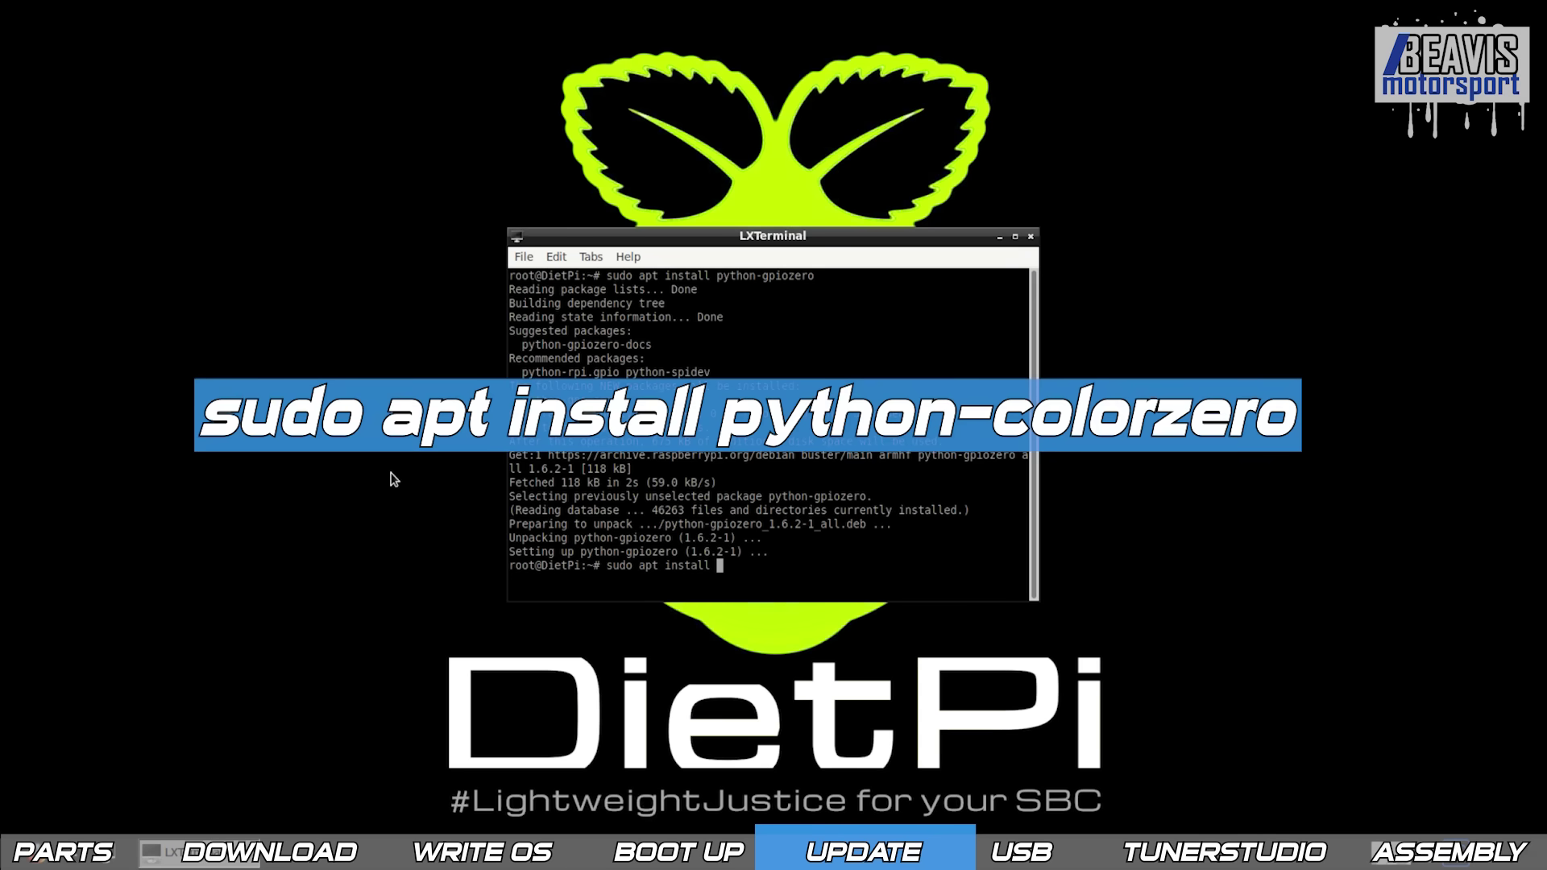
text(ython )
text(olorze)
text(ro)
key(Return)
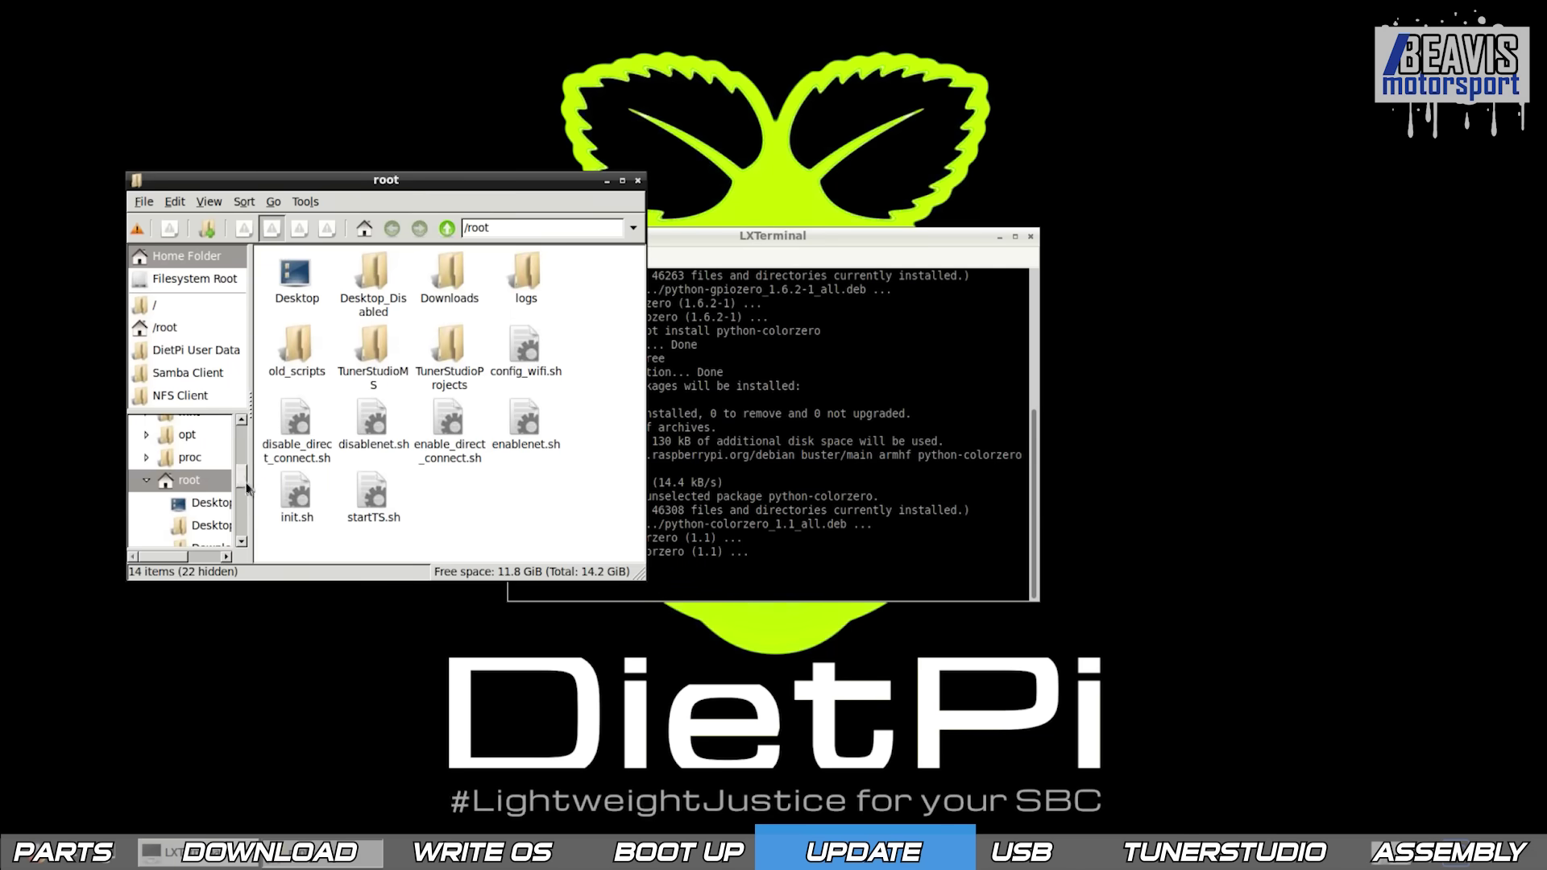
Move and enlarge the file manager, show /boot, and select config.txt.
drag(246, 487, 242, 425)
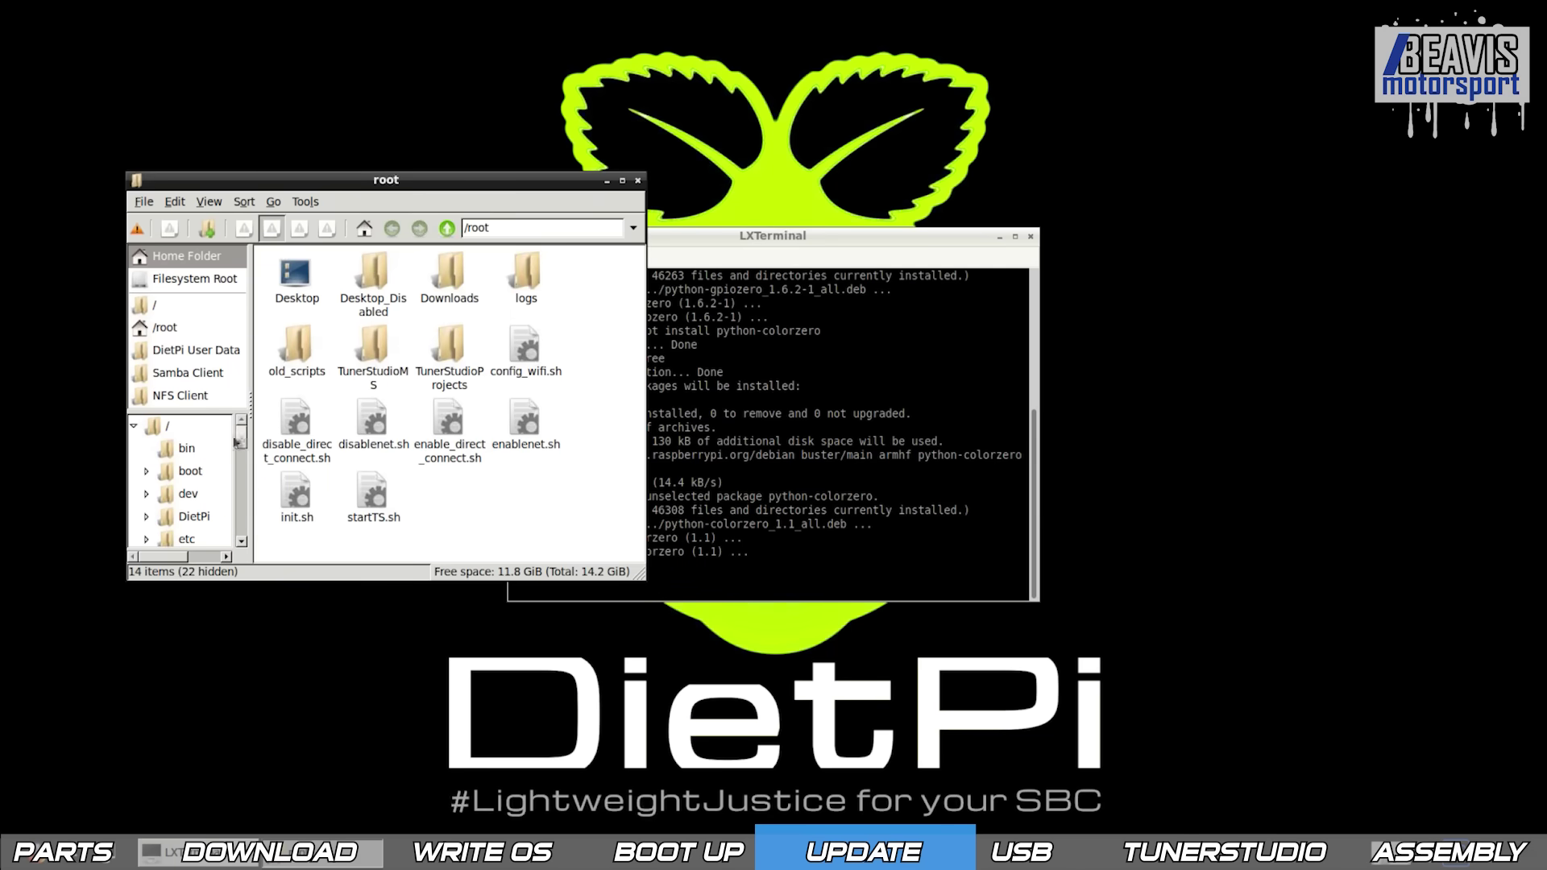
click(190, 470)
drag(645, 579, 901, 714)
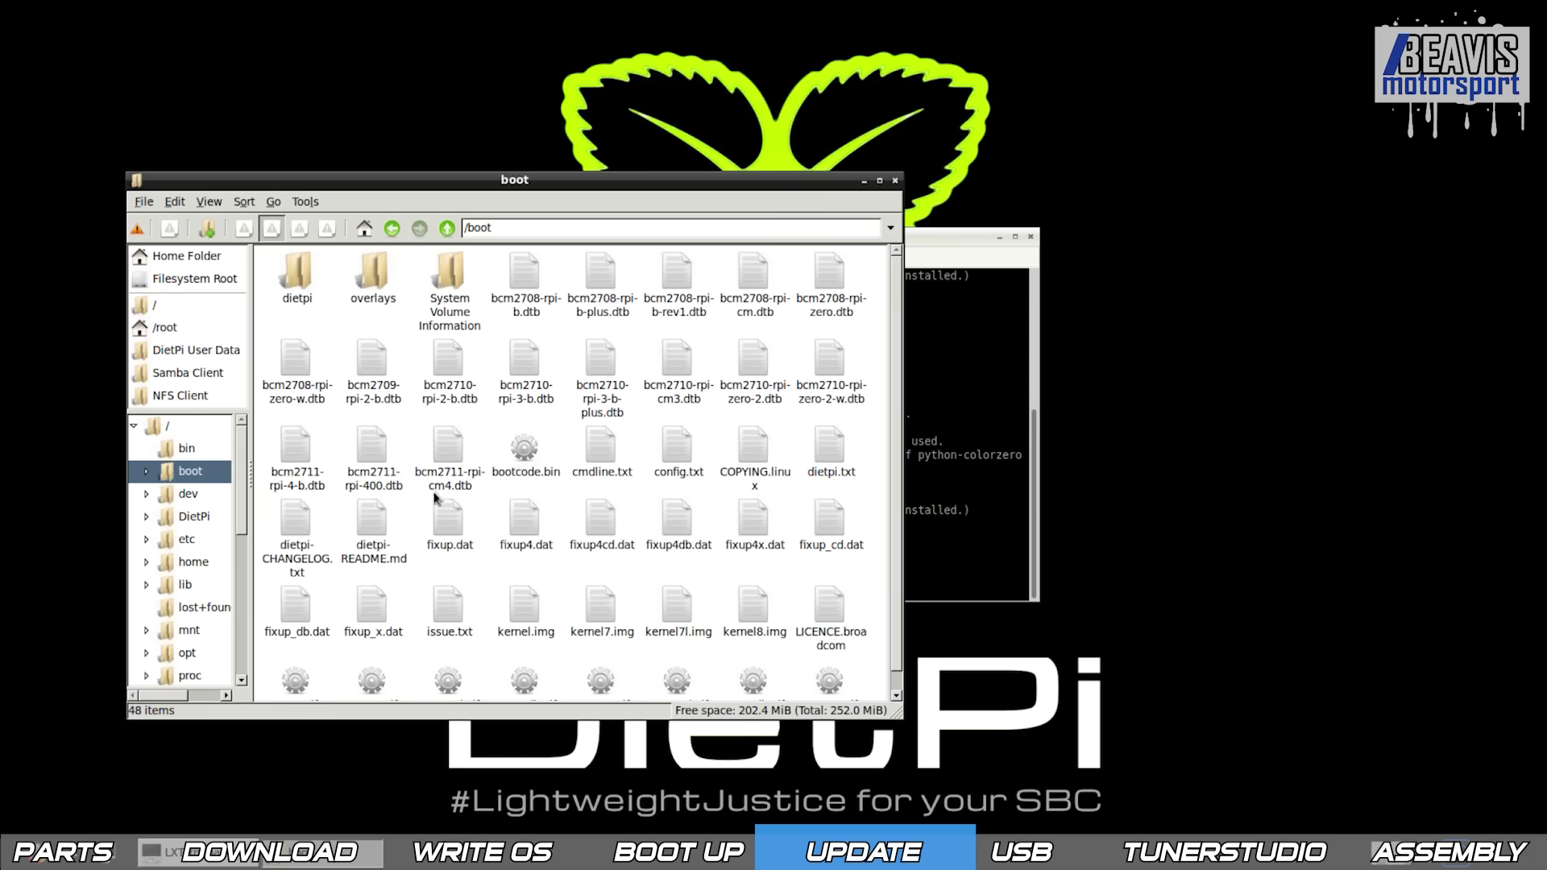
click(673, 441)
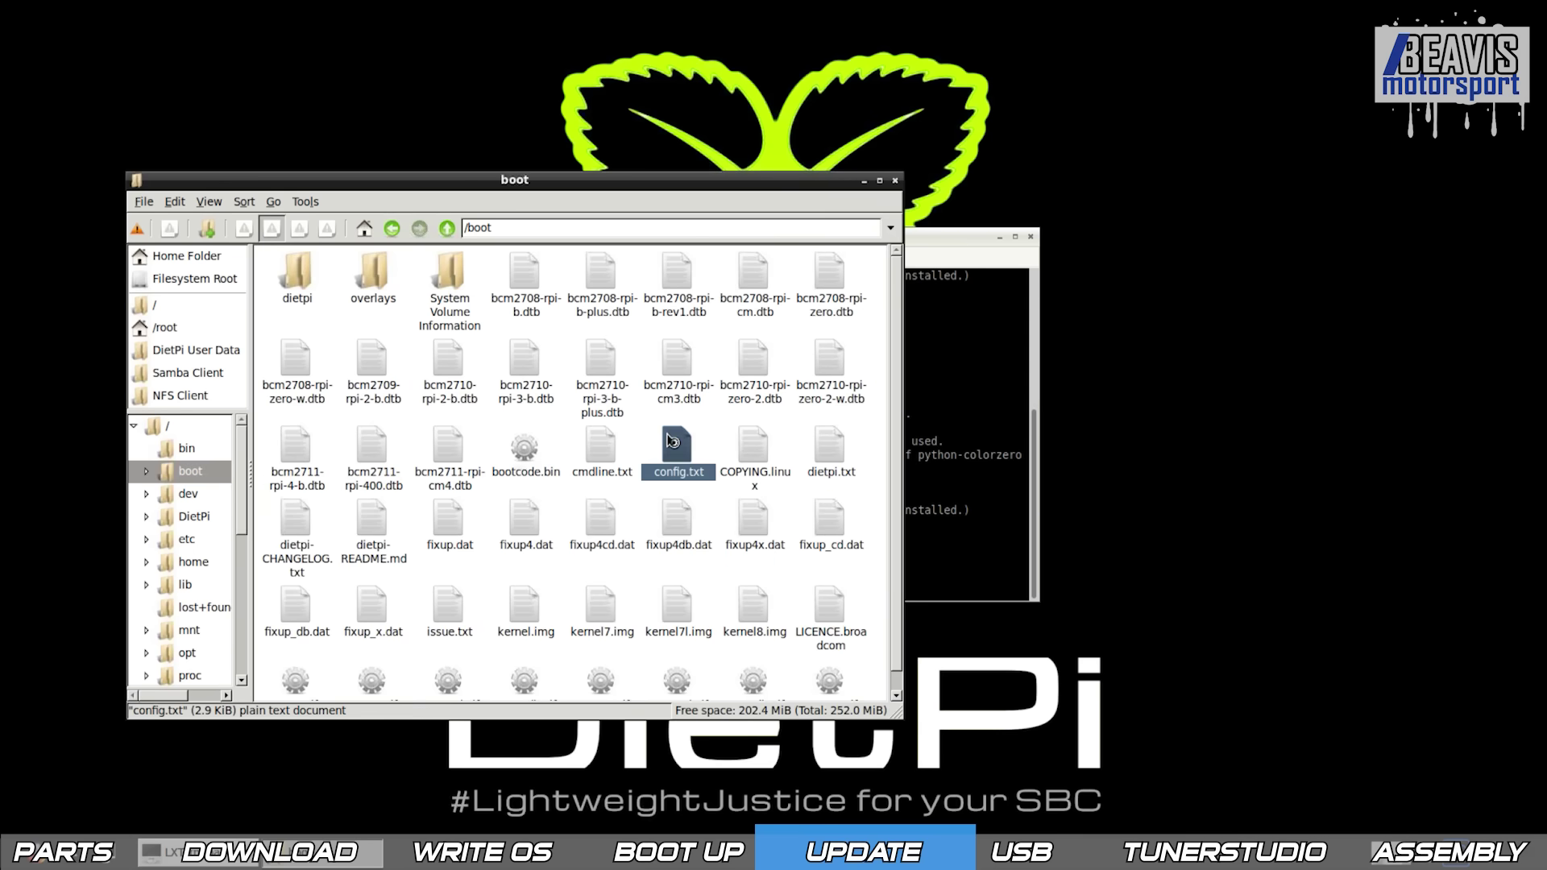
Open config.txt with Leafpad from Accessories and enlarge the editor window.
right_click(667, 443)
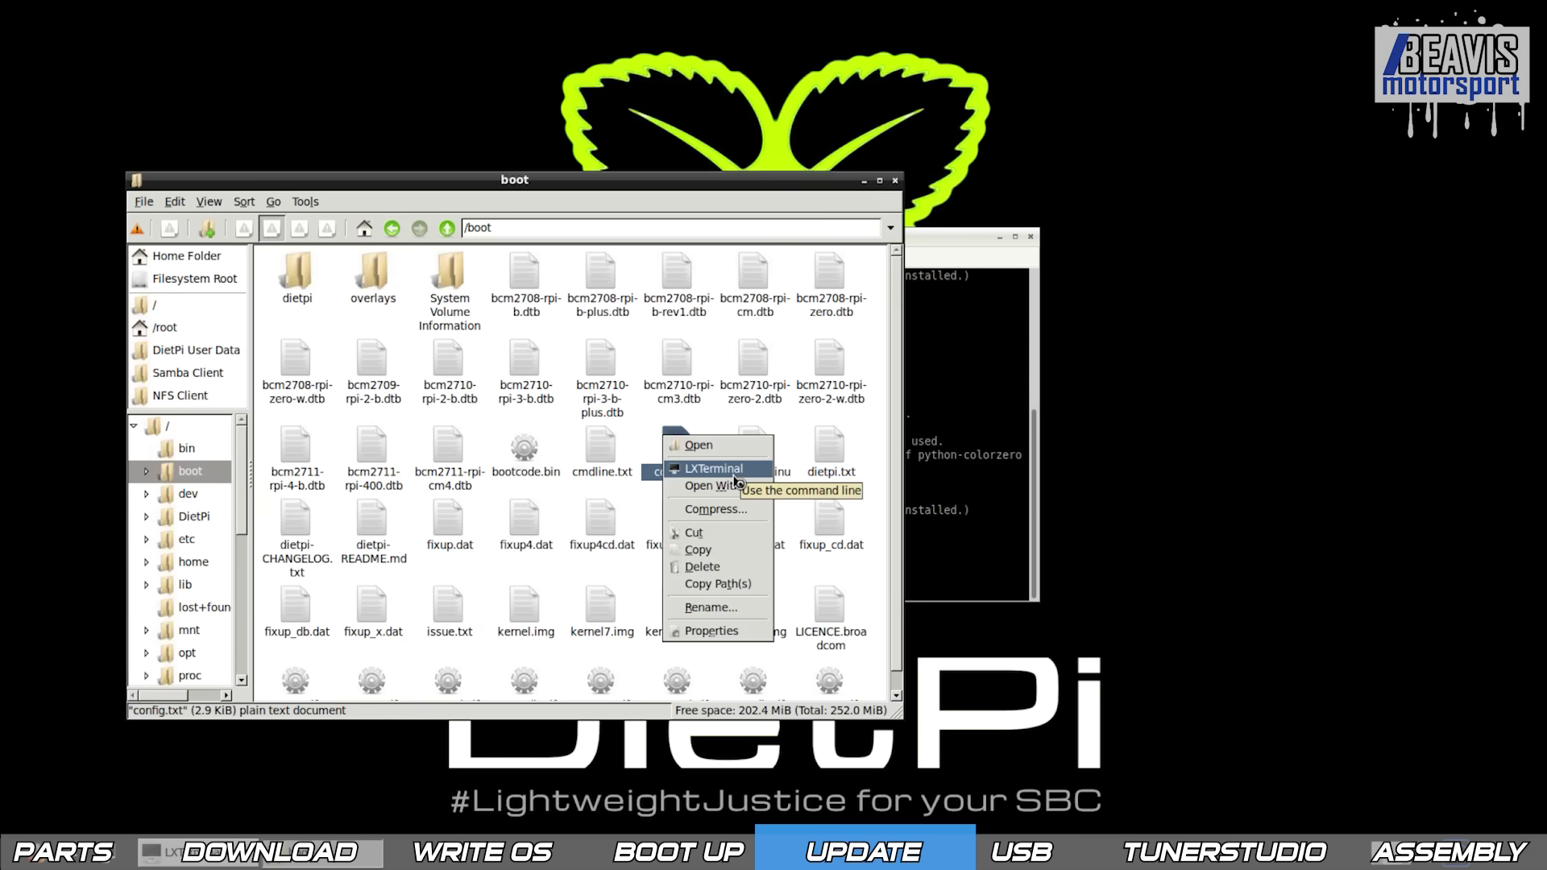
click(740, 488)
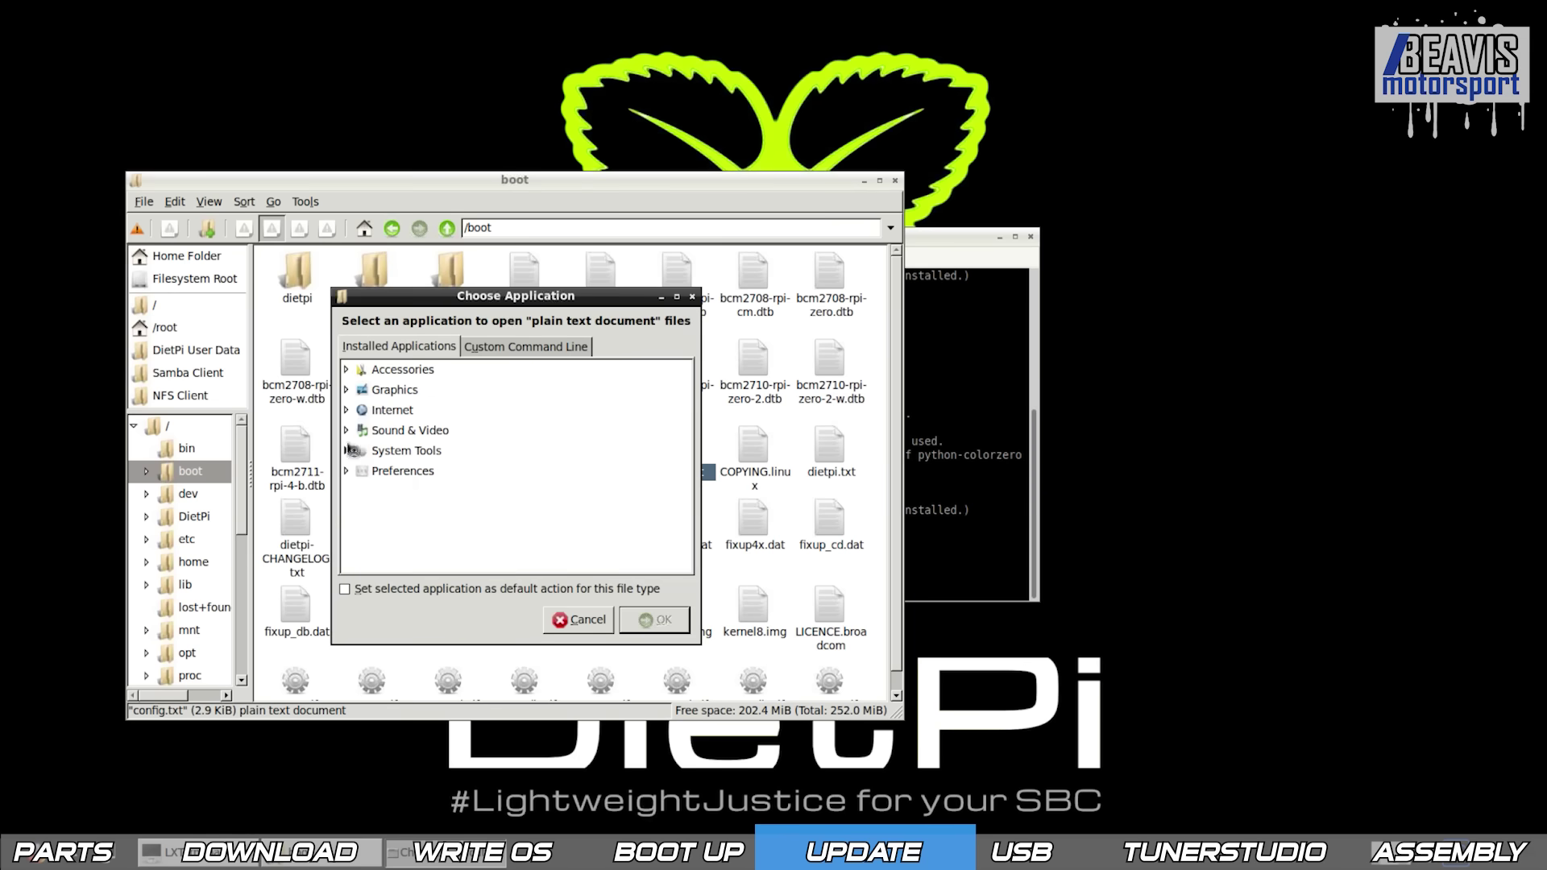
click(352, 371)
click(404, 430)
click(655, 620)
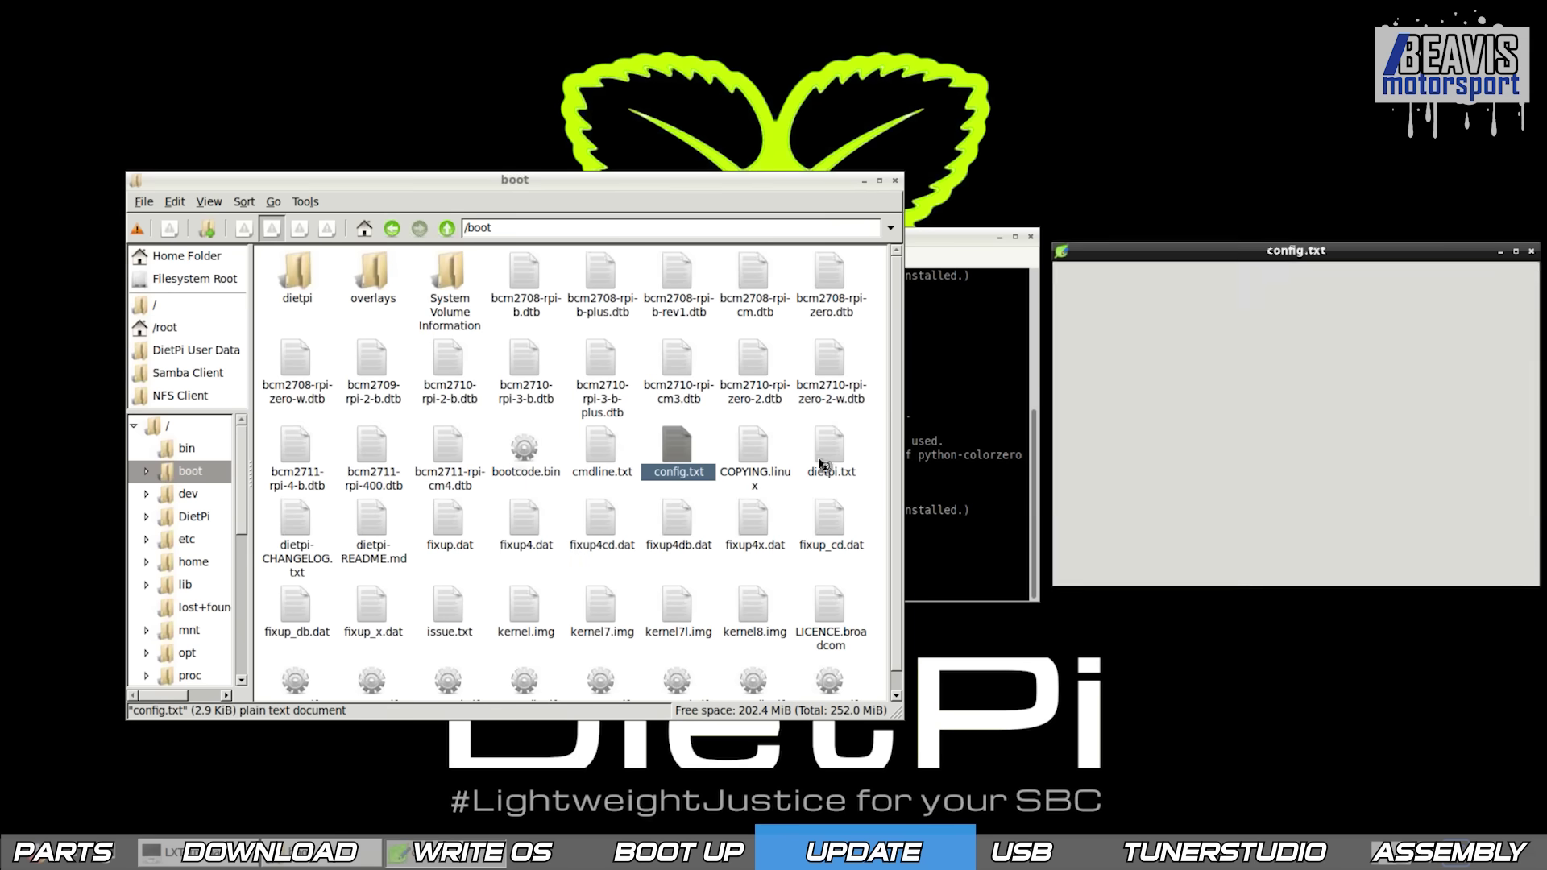
drag(878, 389, 1194, 753)
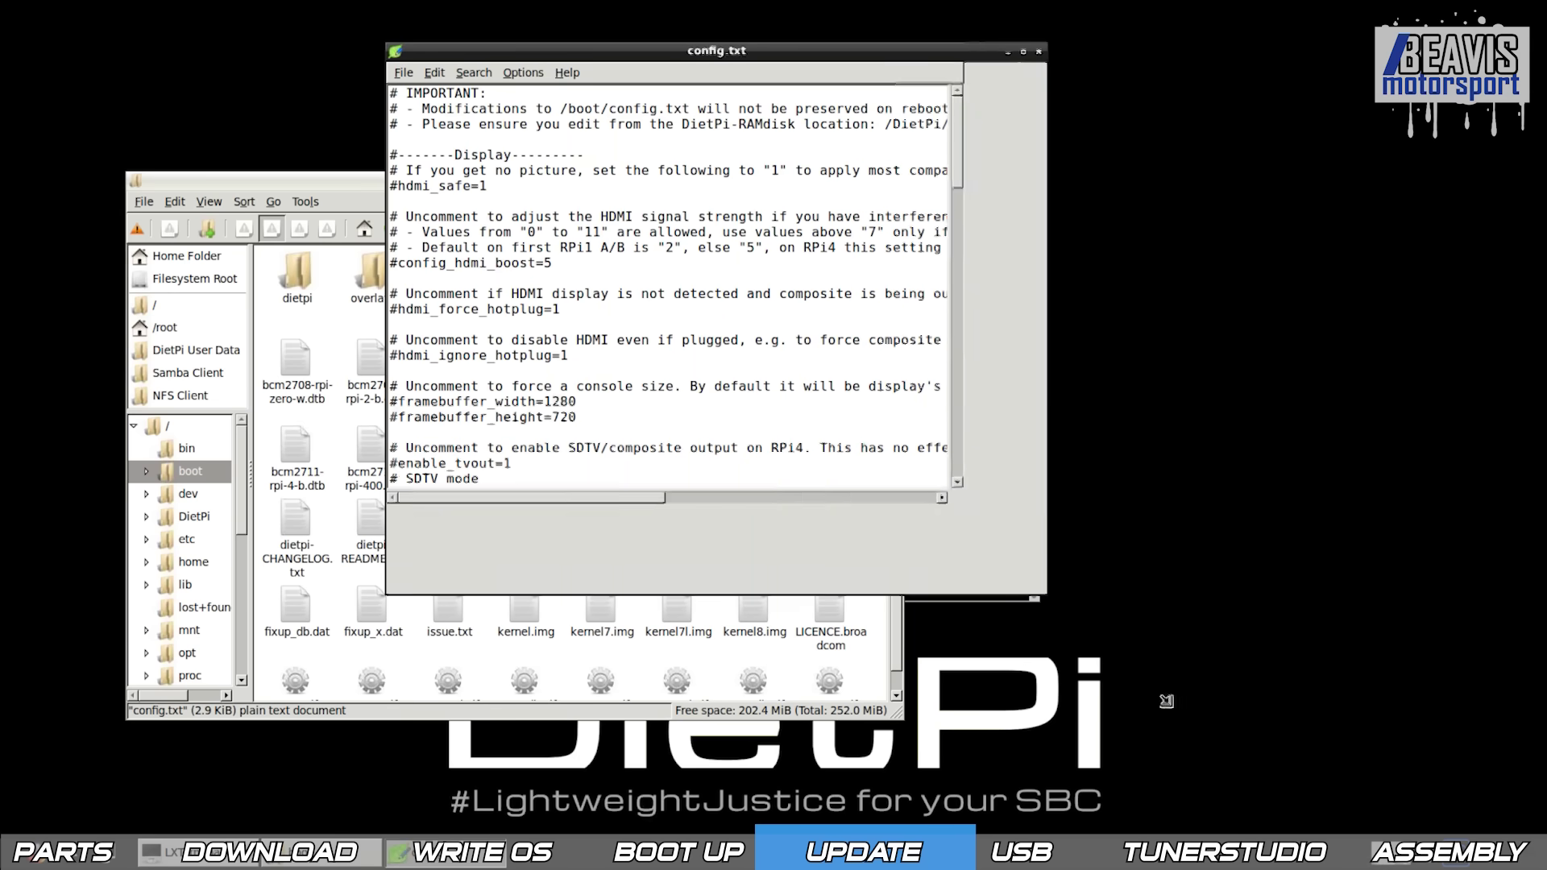
Append boot_delay=0 and force_turbo=1 at the end of config.txt and save it.
key(ctrl+End)
key(Return)
key(Return)
key(Return)
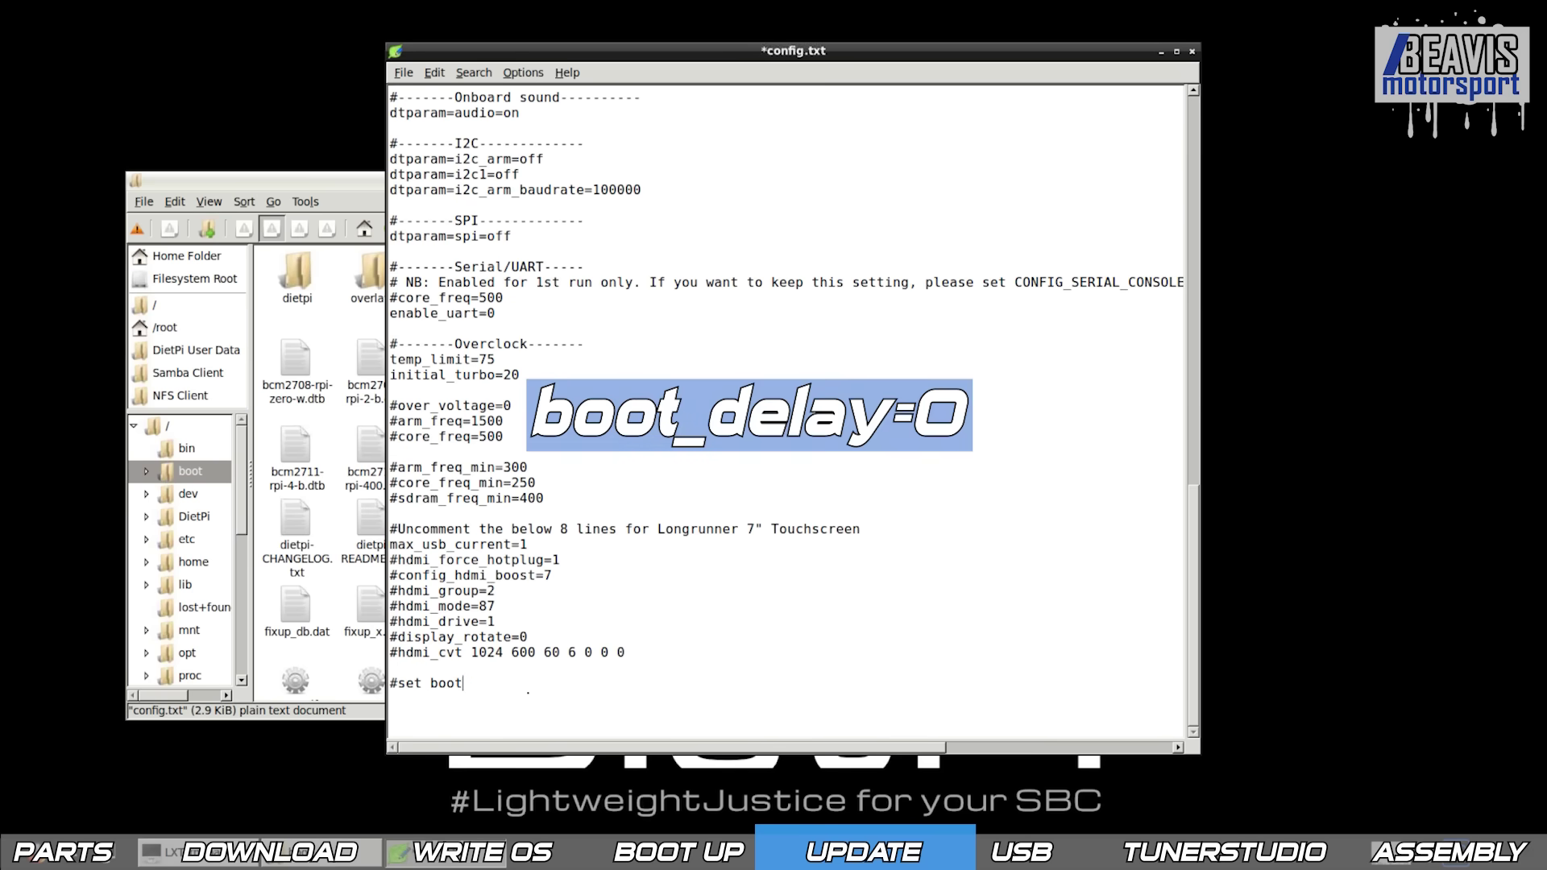
text(loader delay to )
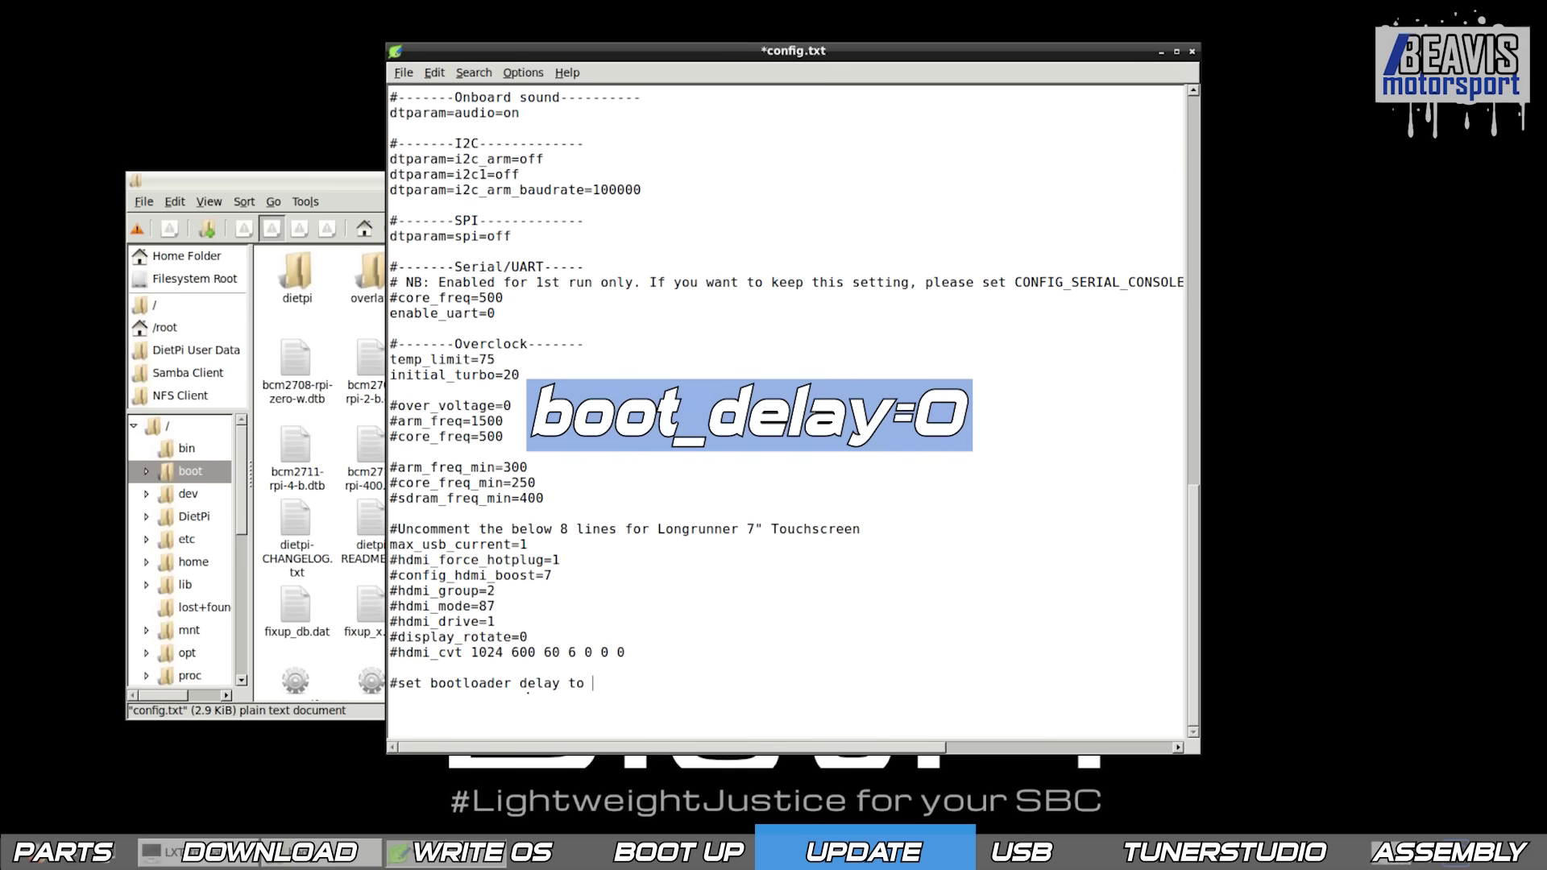
text(0)
key(Return)
text(boot_dela)
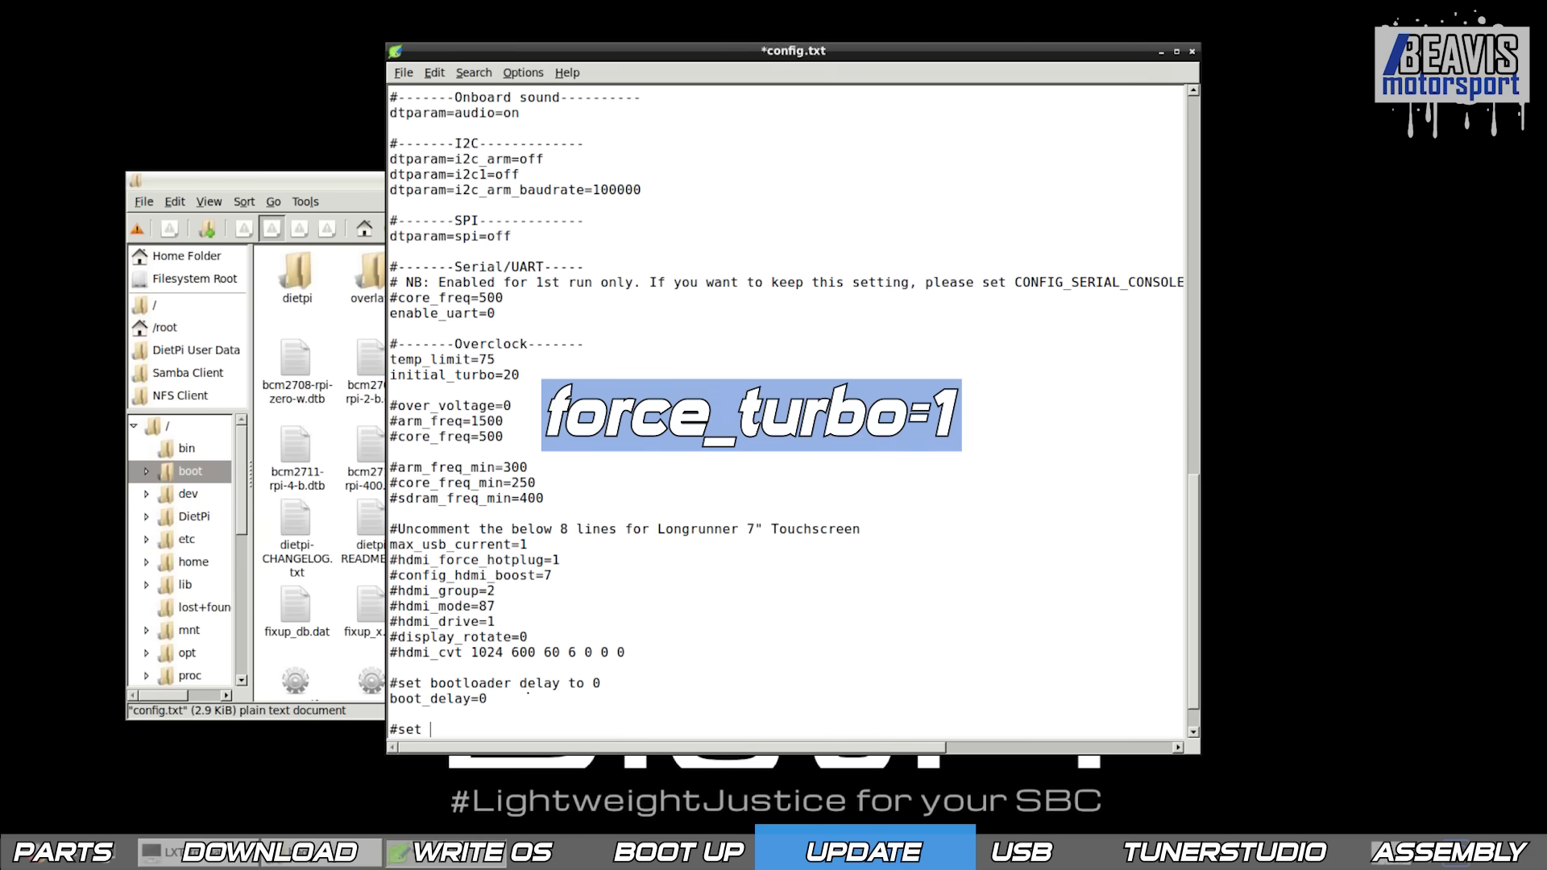
text(ck)
key(Return)
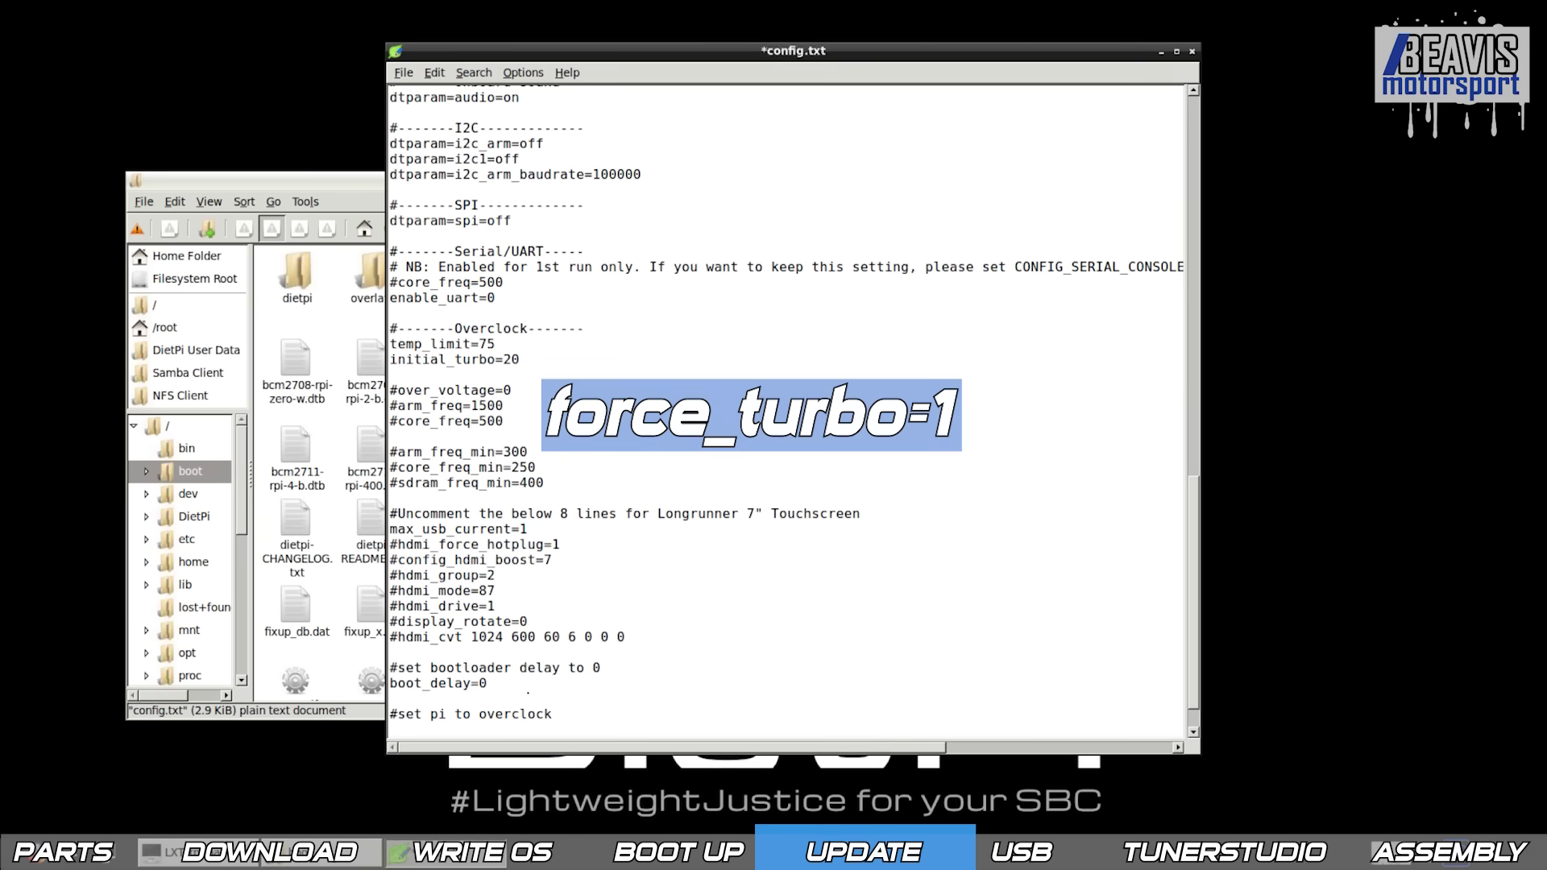
text(force_turbo=1)
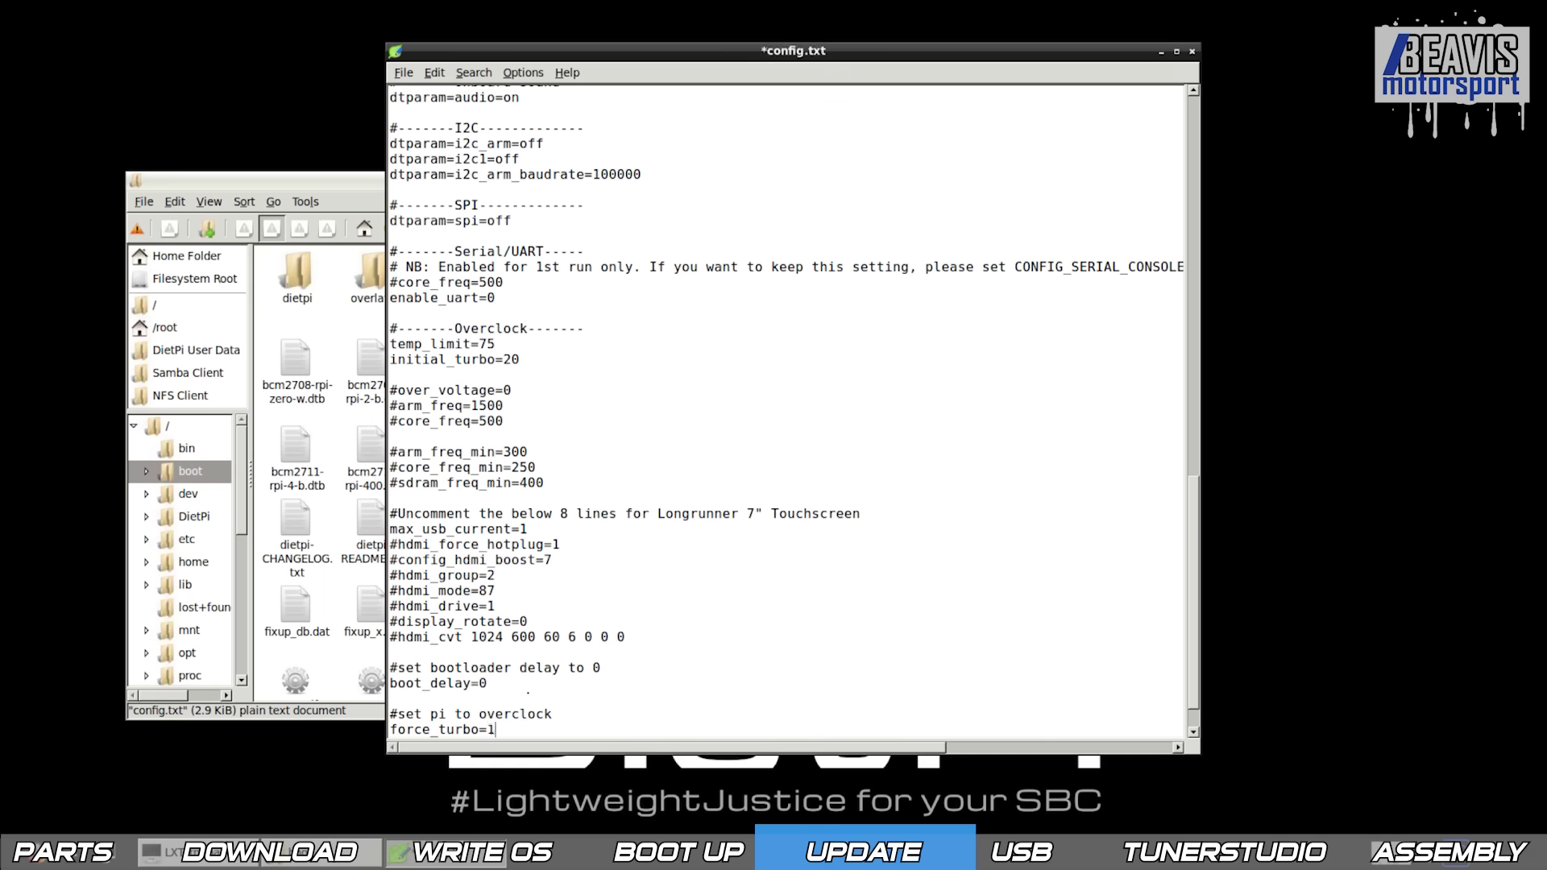
key(Return)
key(Return)
click(405, 72)
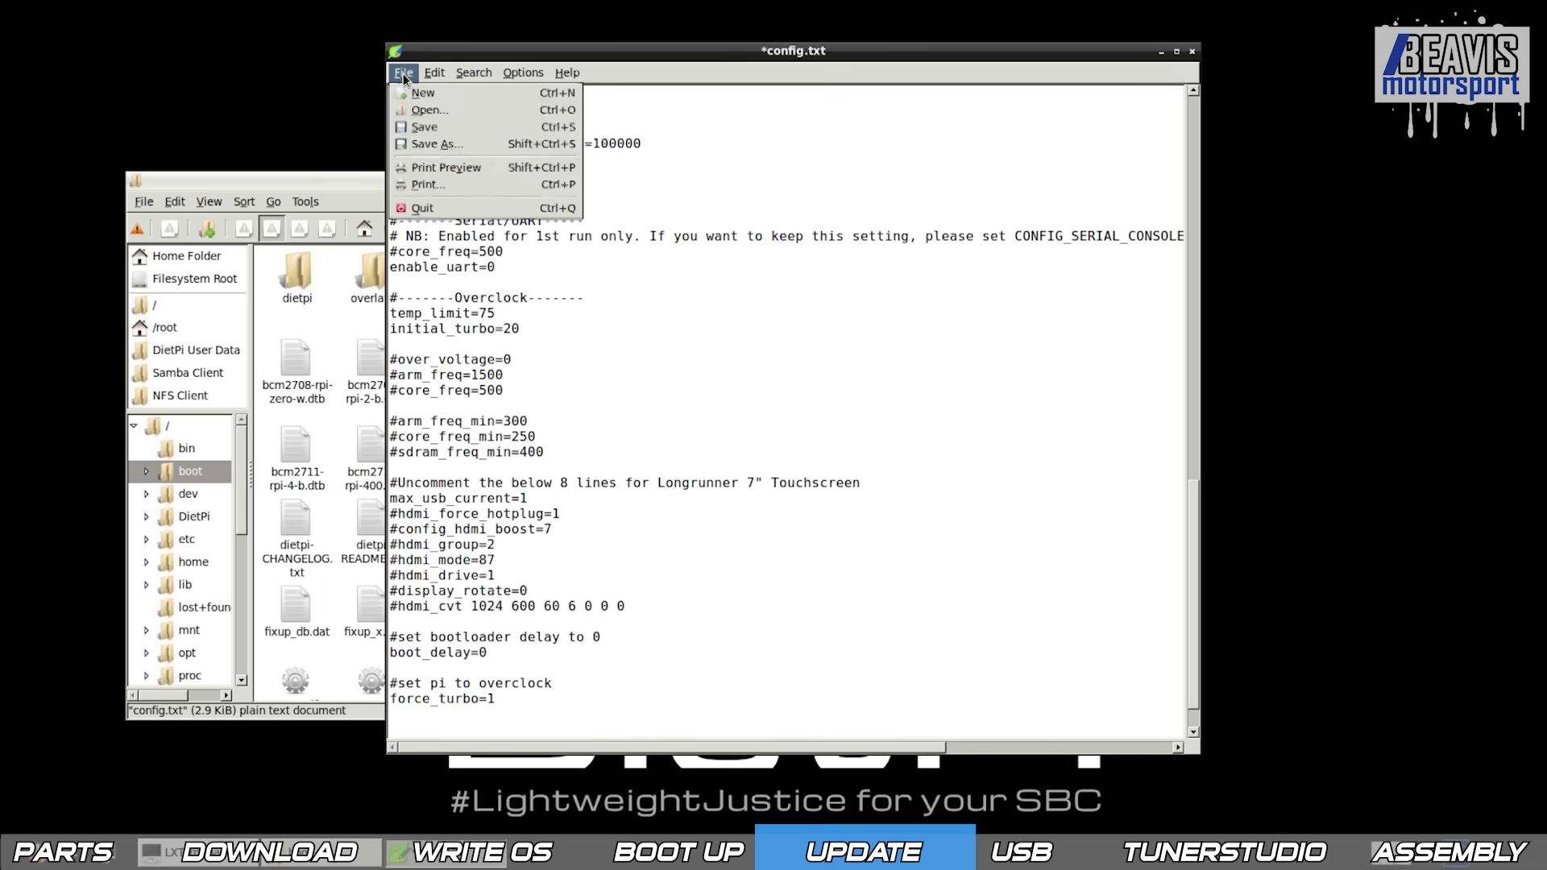
click(443, 127)
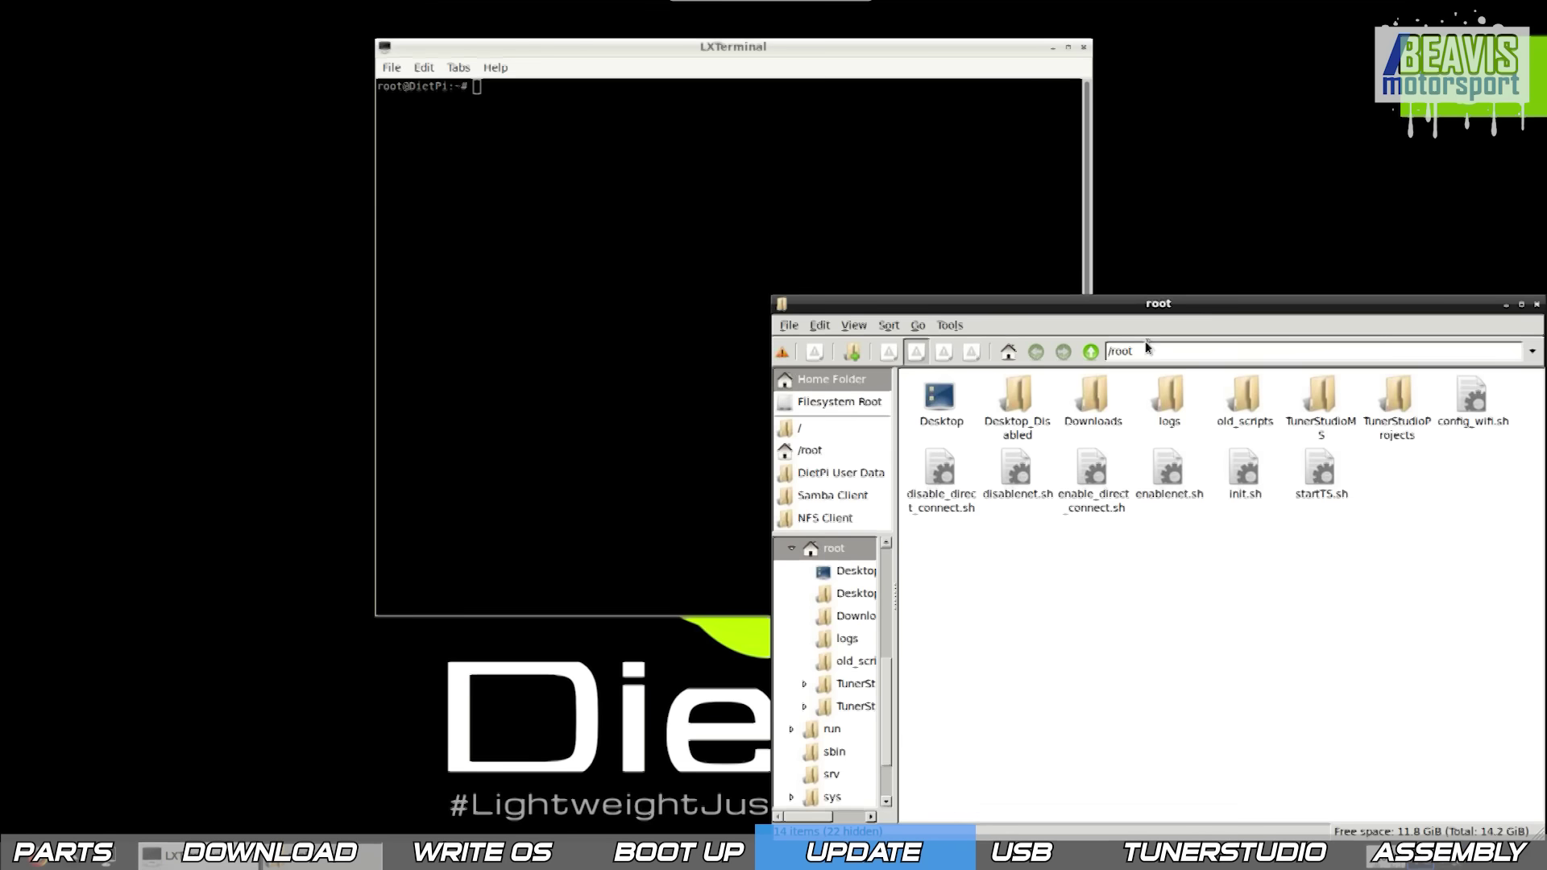
Move the file manager aside and open the /root/.config/autostart folder.
drag(1117, 303, 1075, 196)
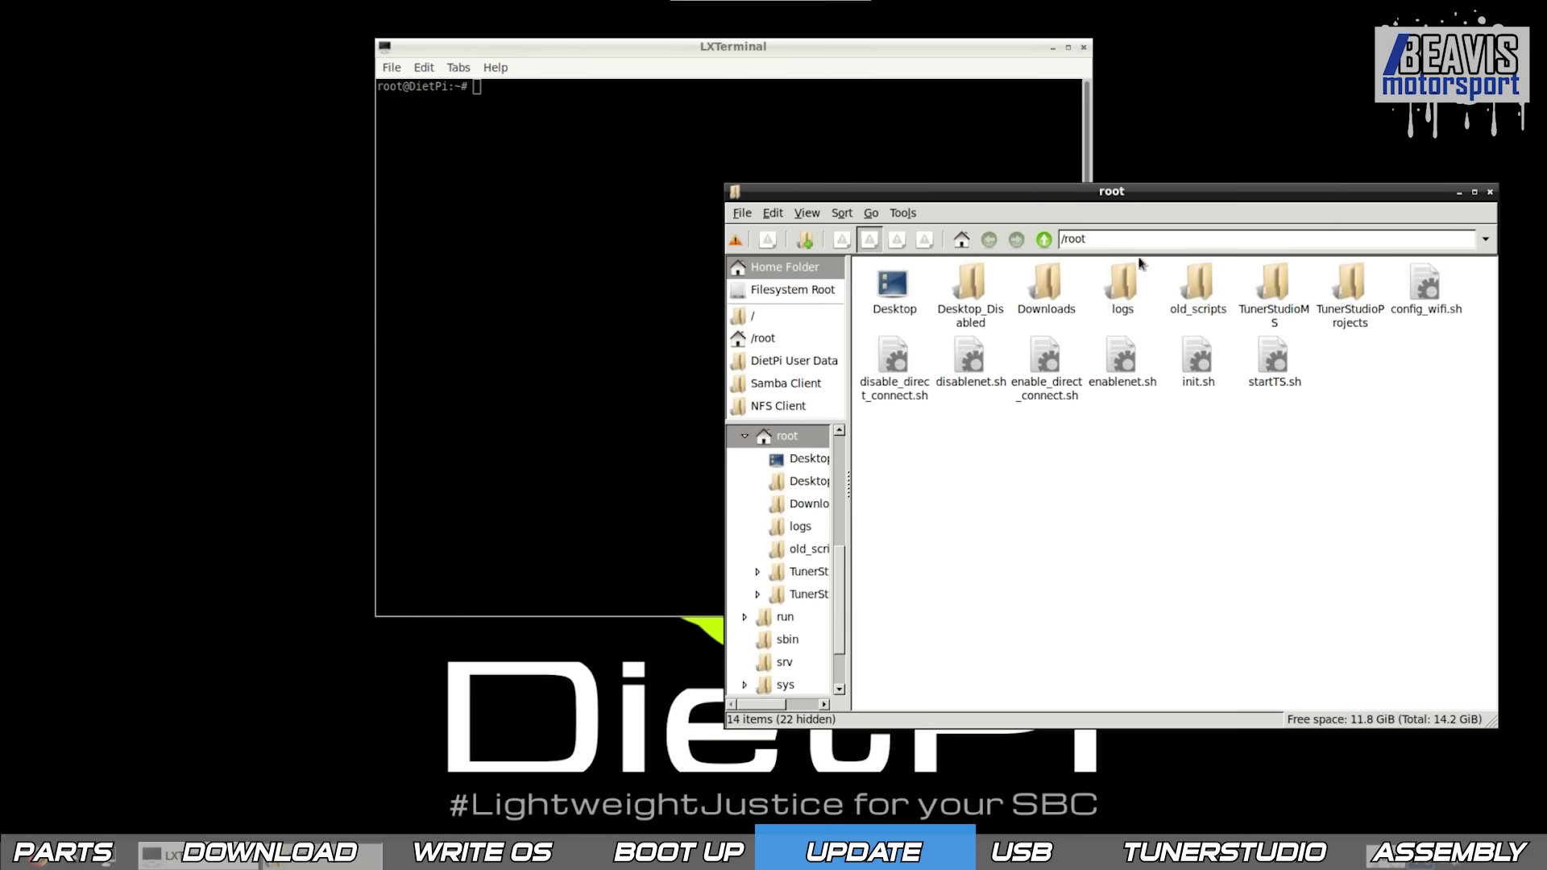
text(/.config)
key(Return)
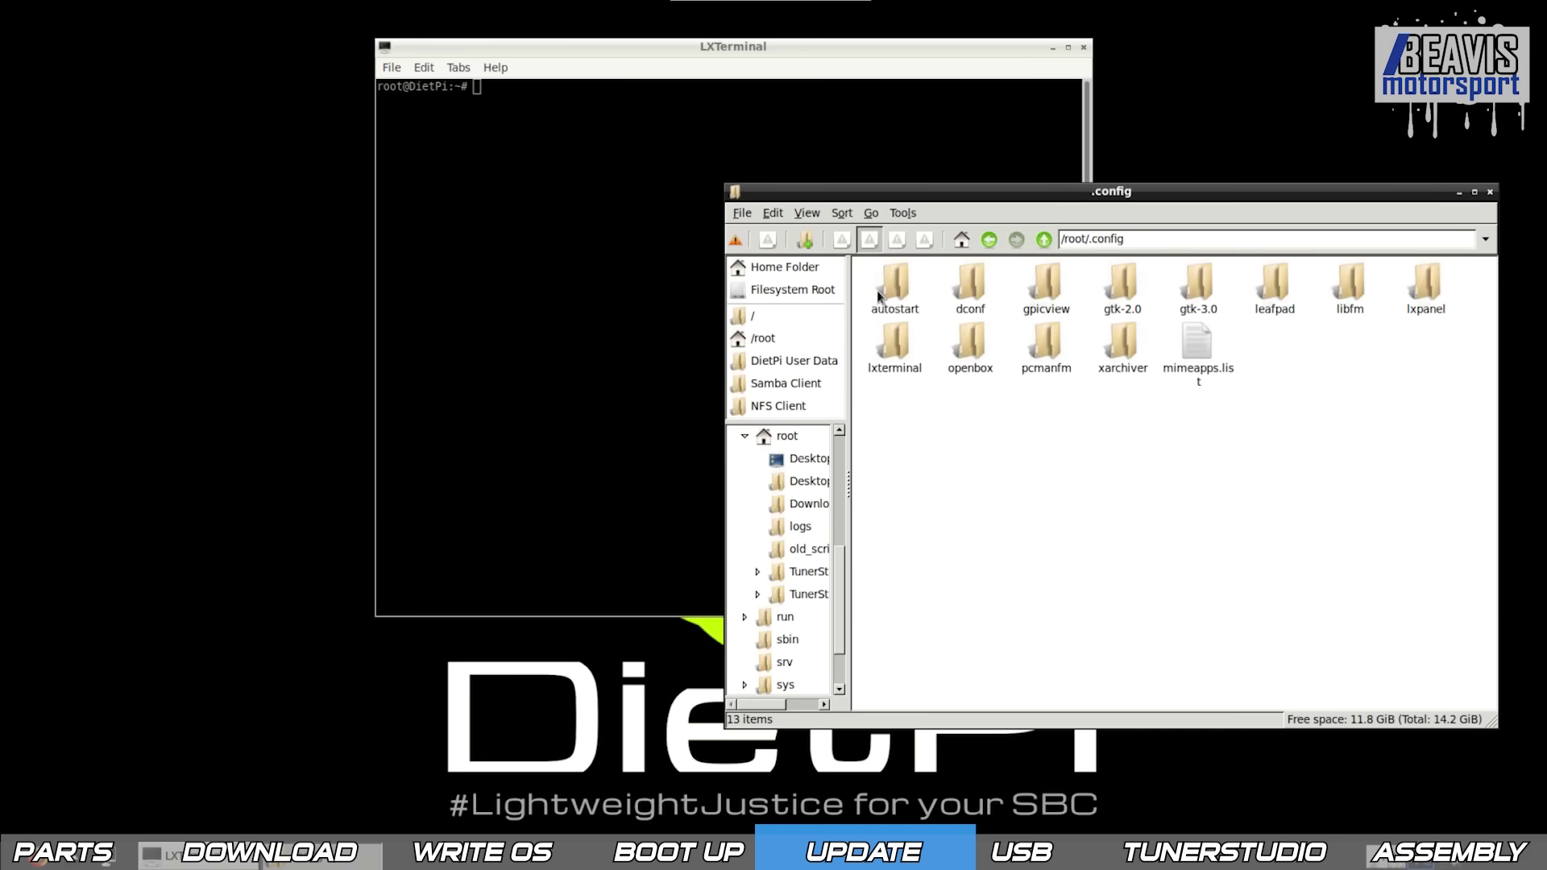
double_click(895, 287)
Review the ts.desktop TunerStudio launcher in Leafpad and close it.
right_click(887, 280)
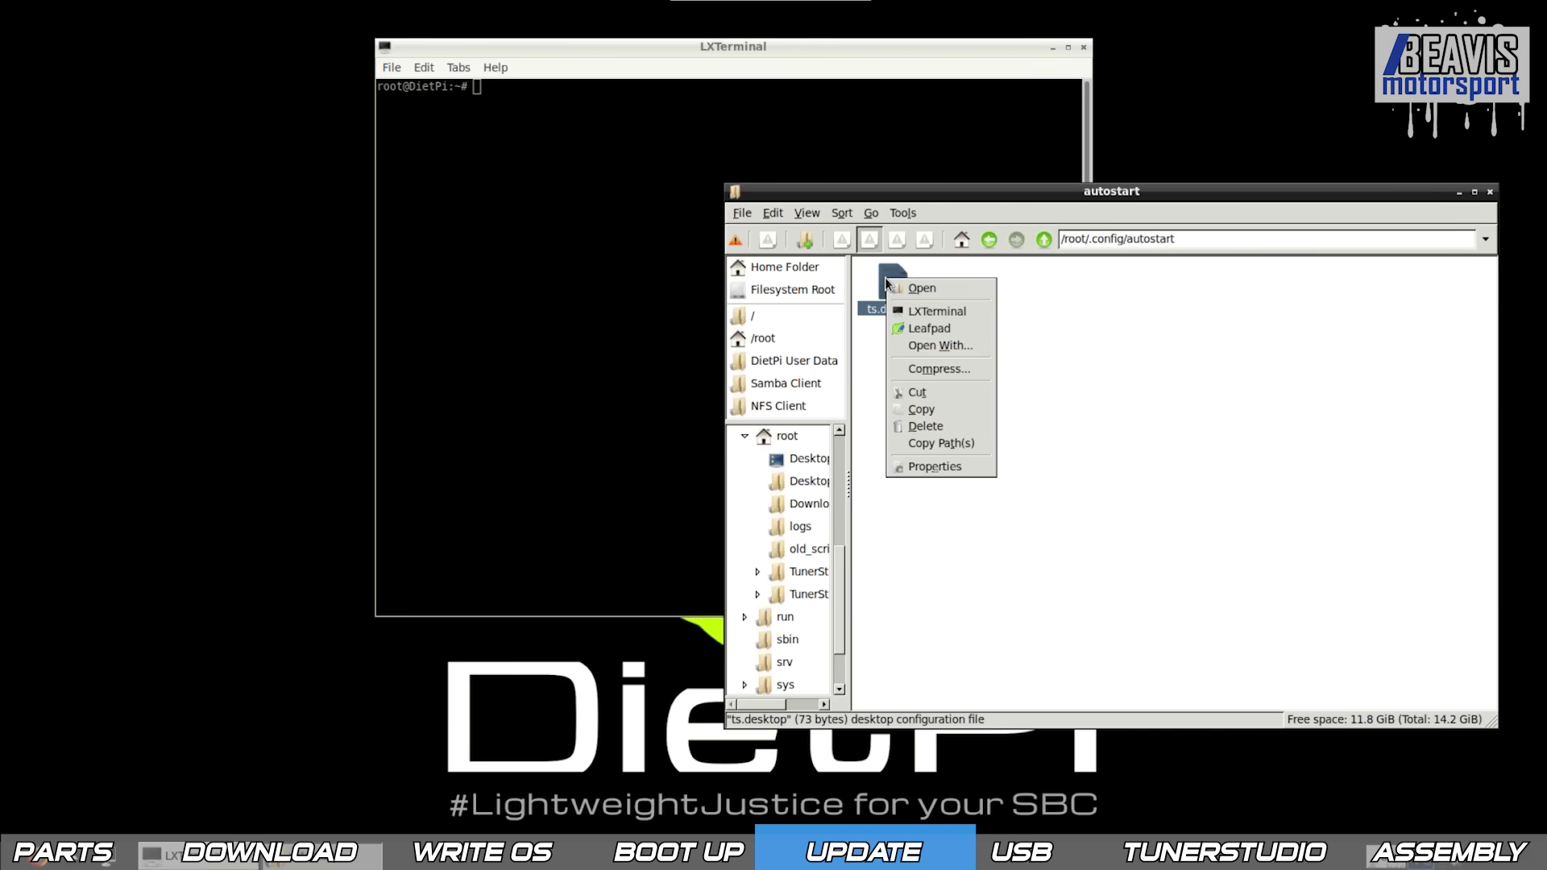
click(931, 325)
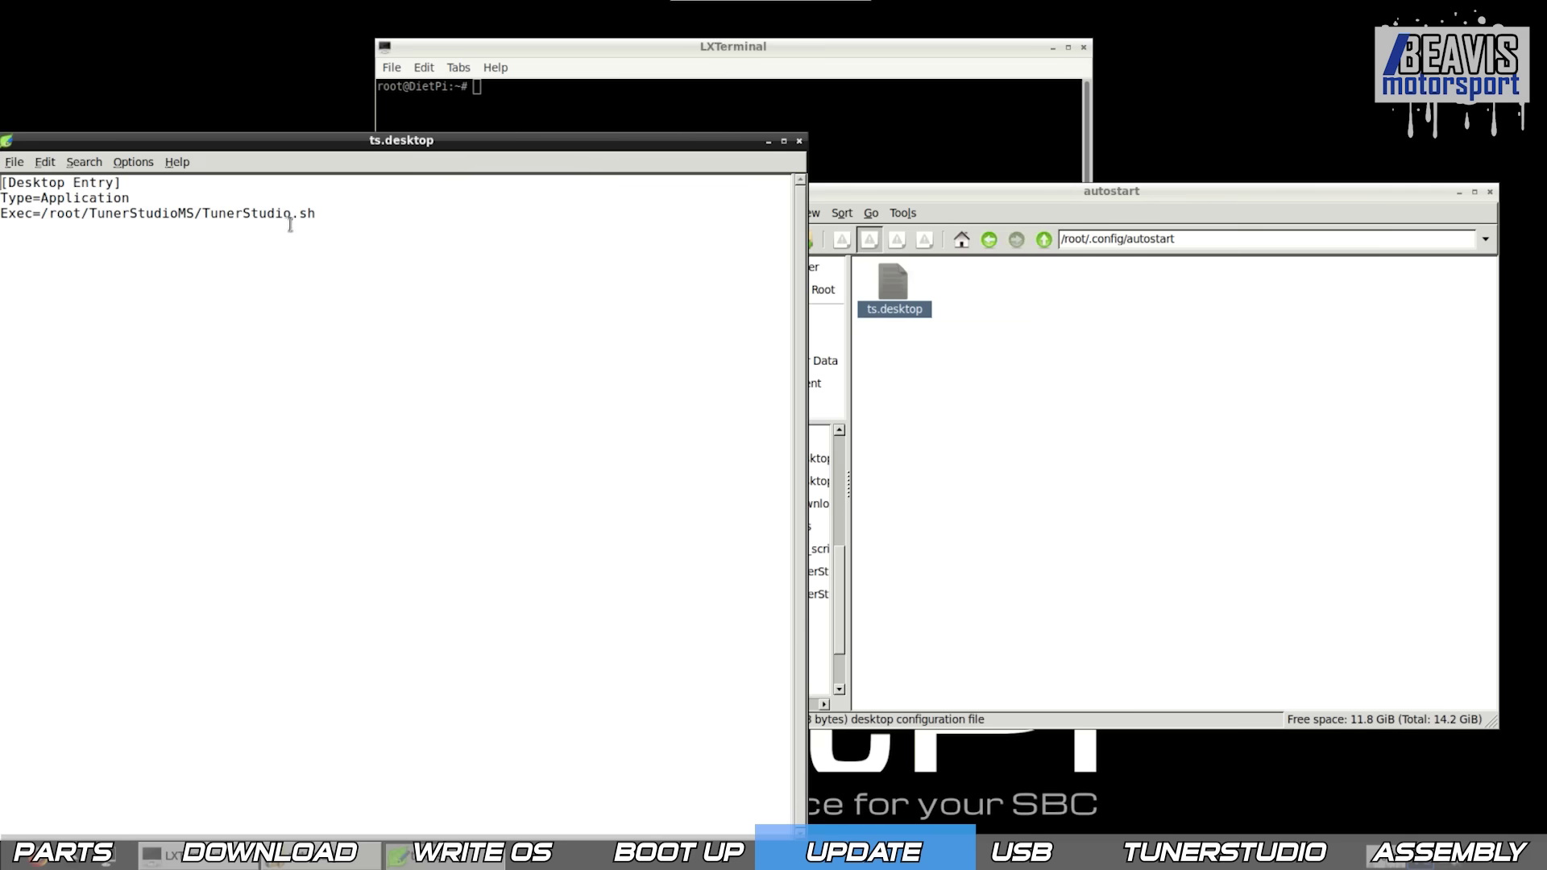
click(800, 140)
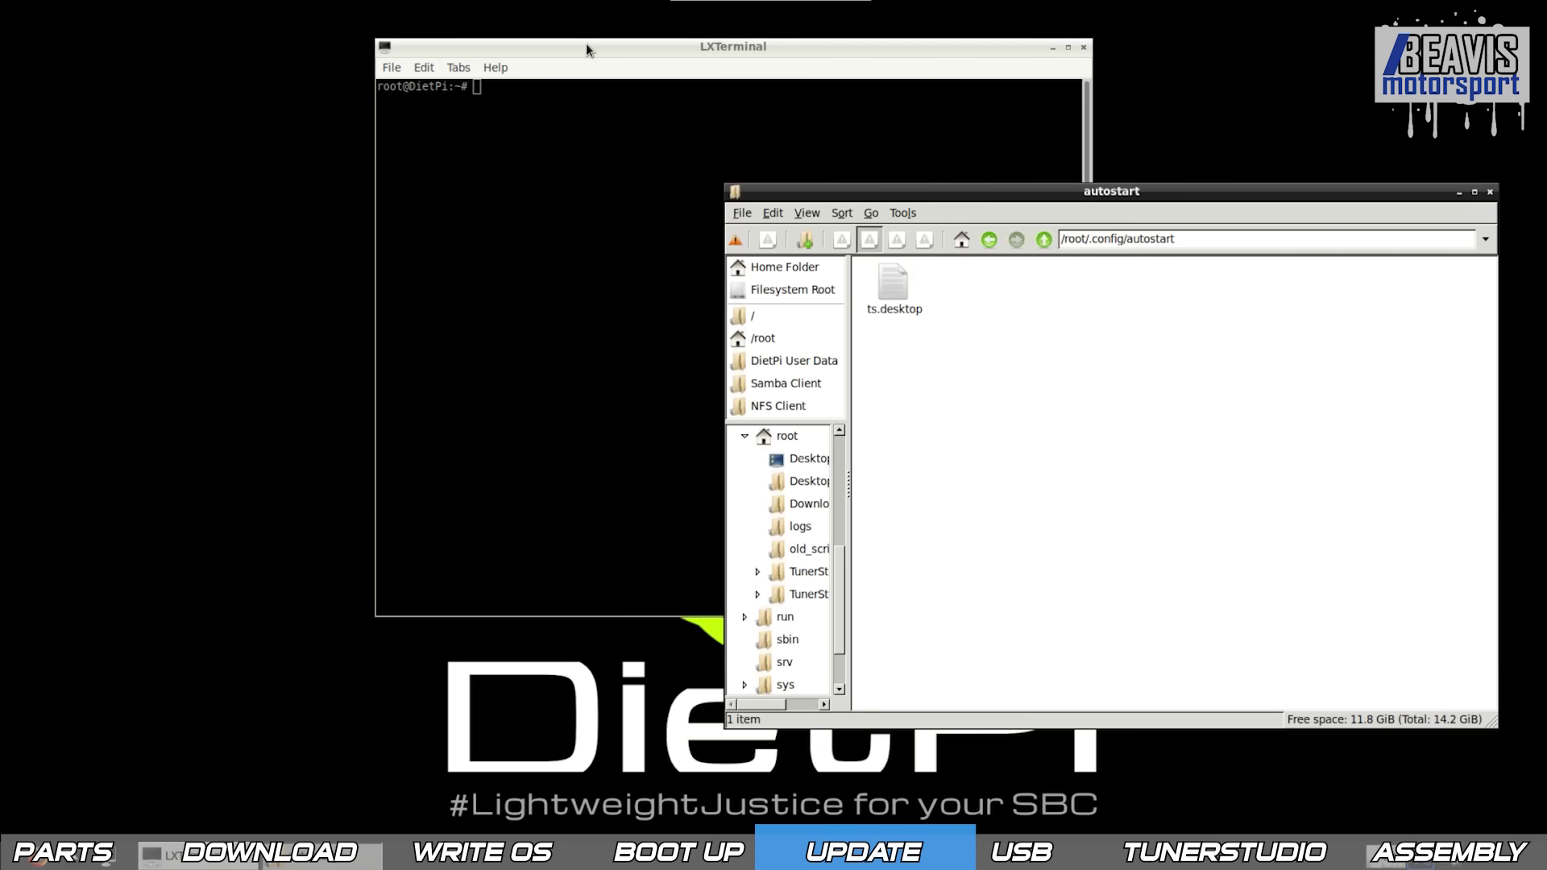
right_click(1084, 382)
click(1135, 410)
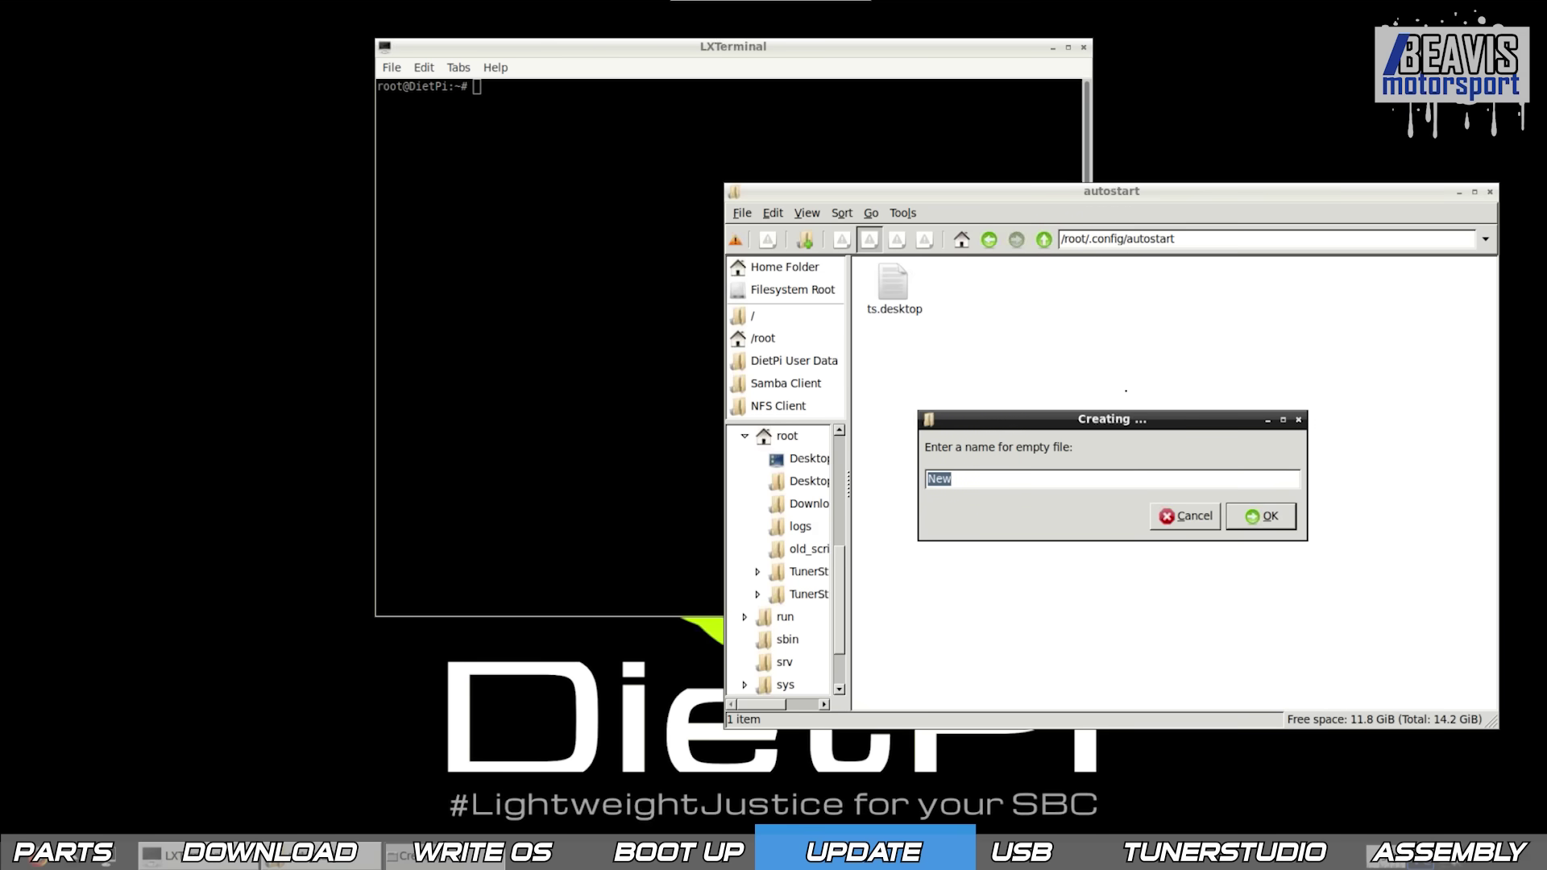
text(mystart.)
text(desktop)
Name the new file mystart.desktop and open it in Leafpad.
key(Return)
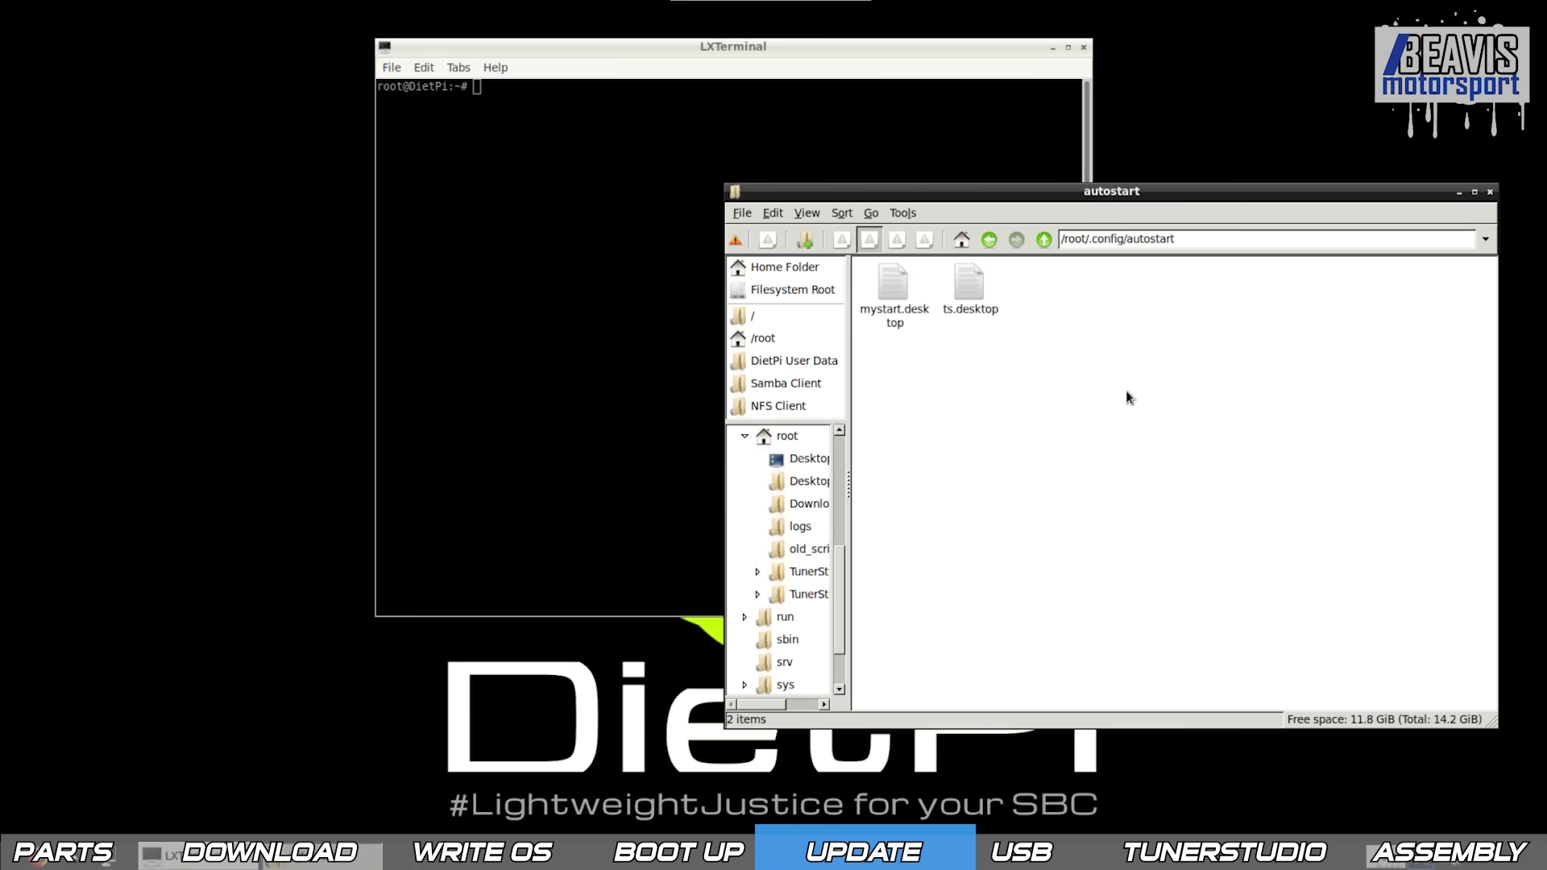
right_click(894, 303)
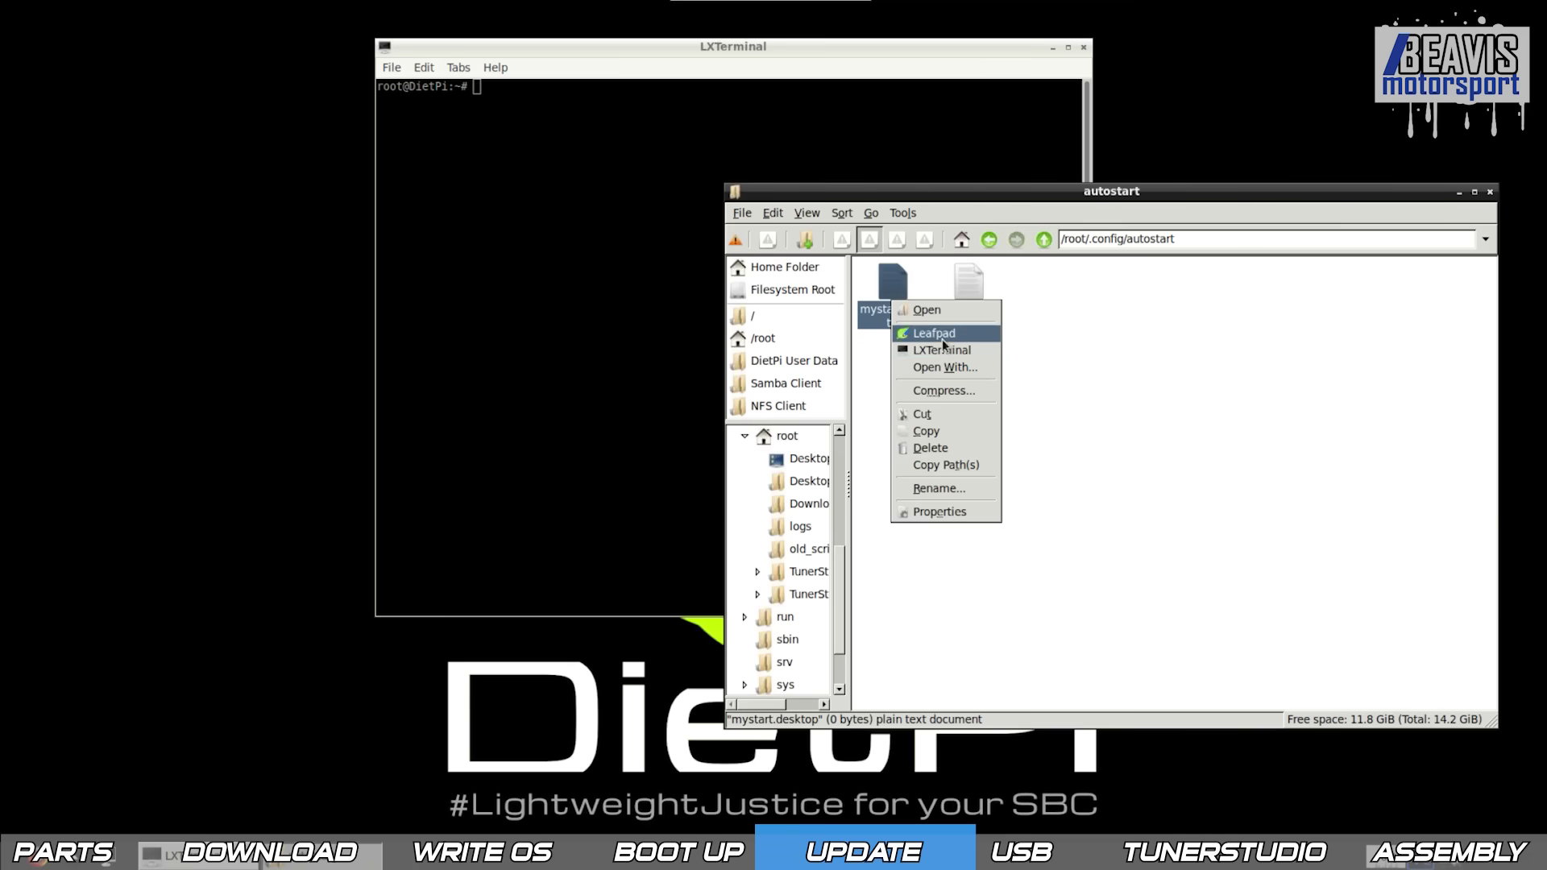
click(937, 335)
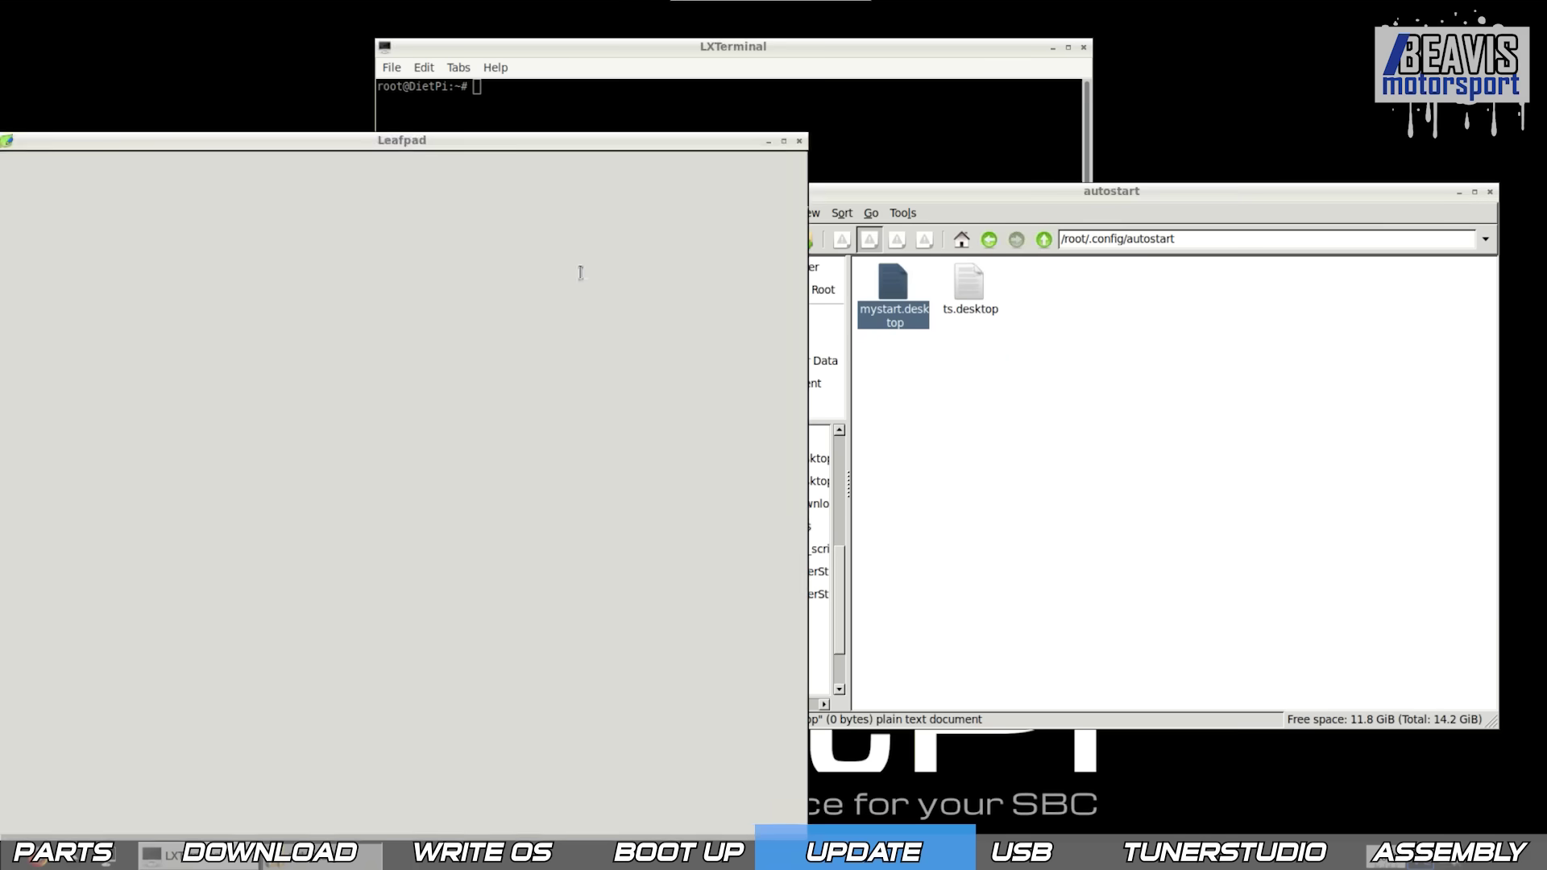
text([Desk)
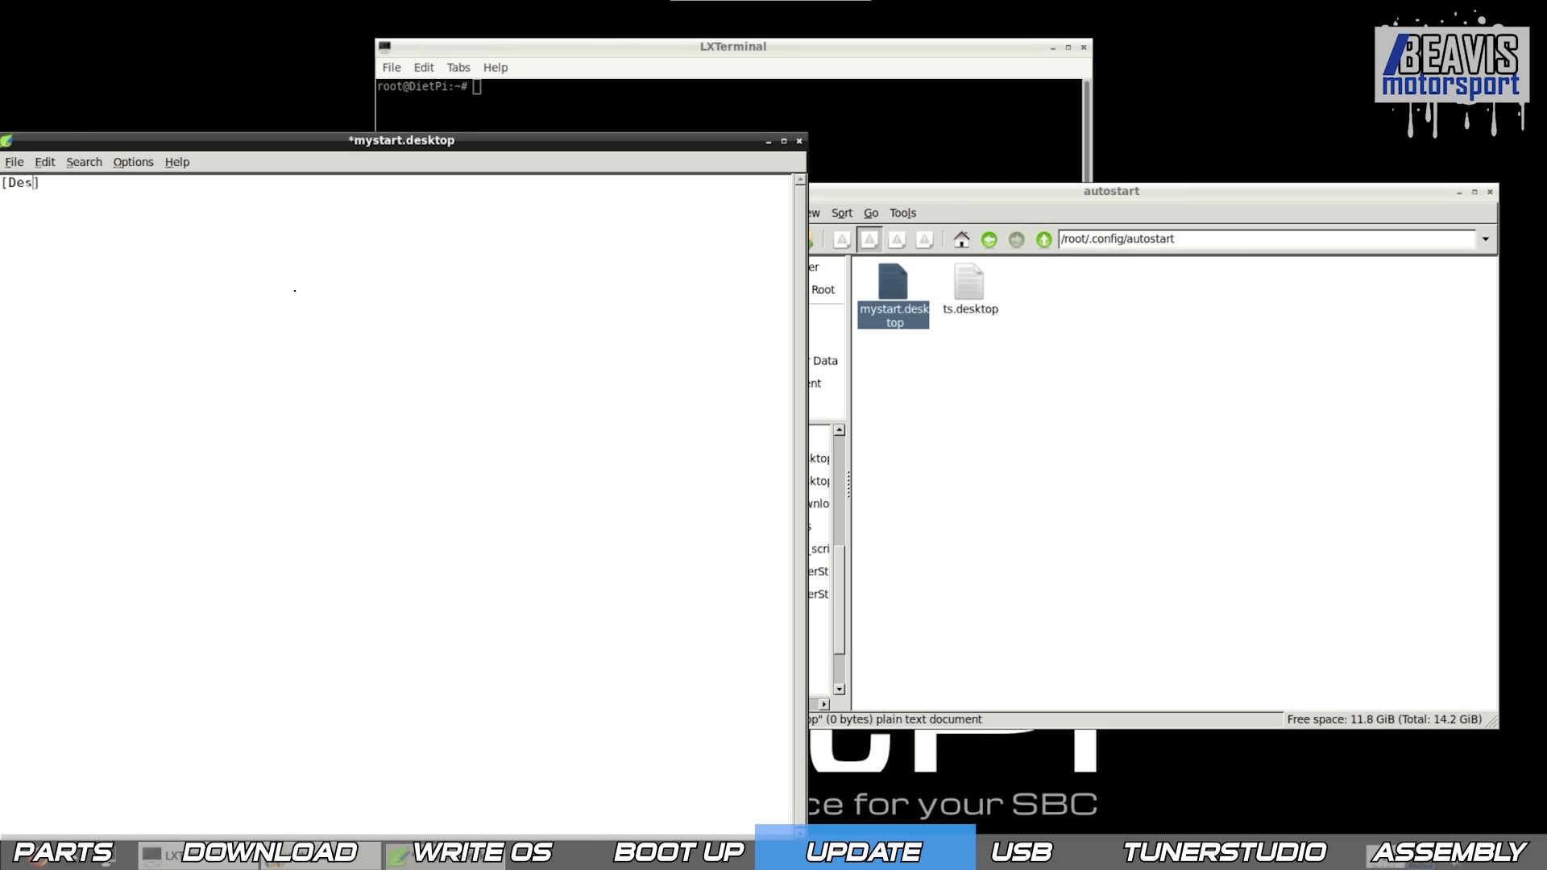
text(top Entry] )
text(Name)
text(=MyStart)
Write the MyStart Desktop Entry with Exec=/root/Startup.sh, then save and close it.
key(Return)
text(Comment= E)
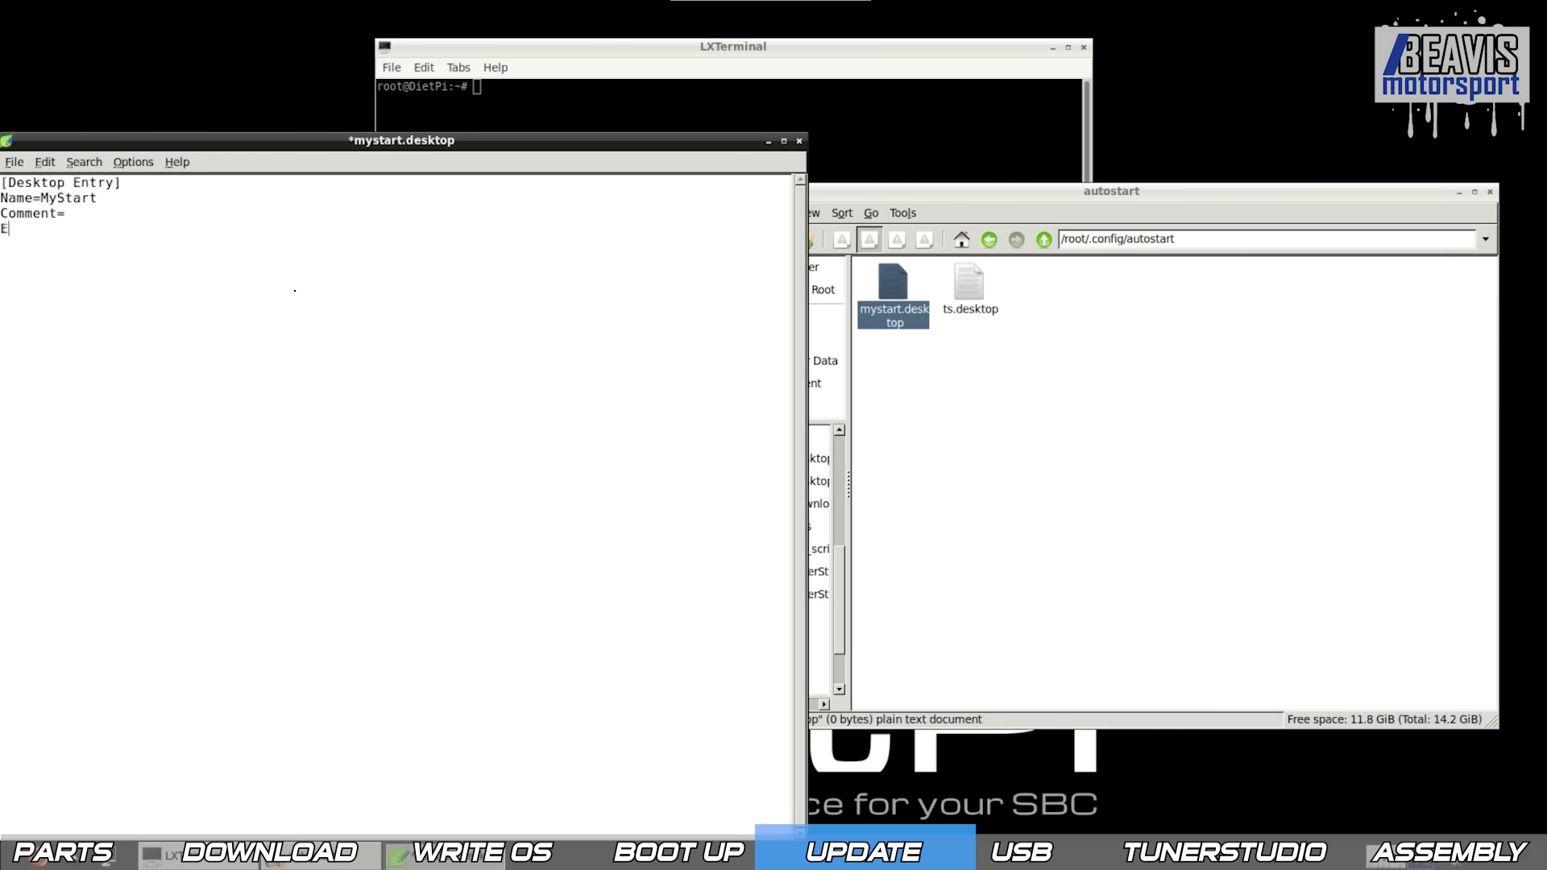
text(xec/root/Startup.sh)
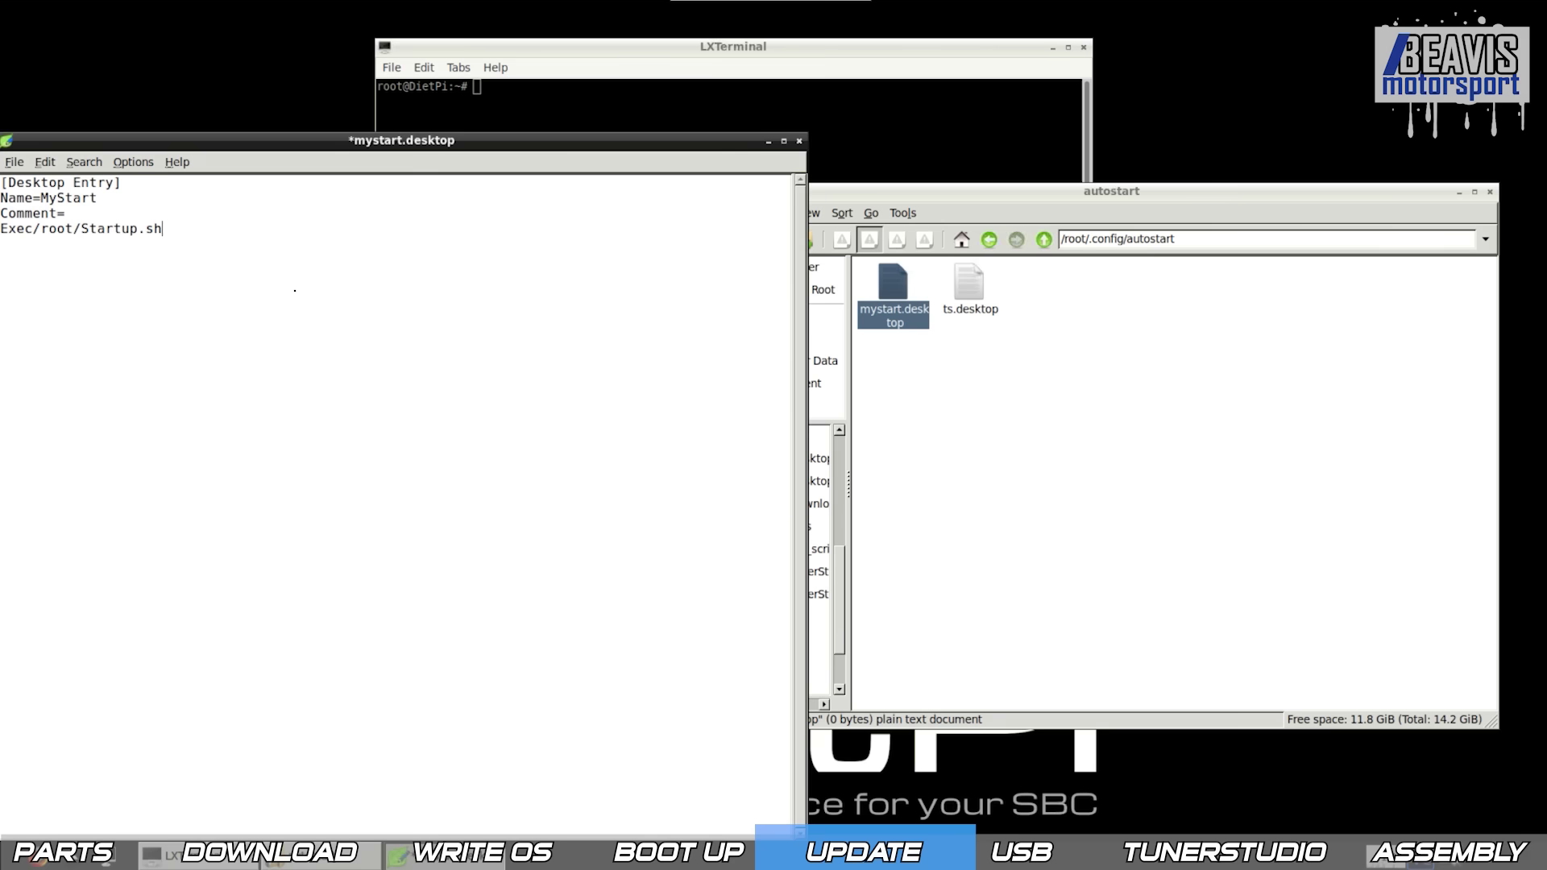
key(Return)
text(Terminal=false)
key(Return)
text(ype=Application)
key(ctrl+s)
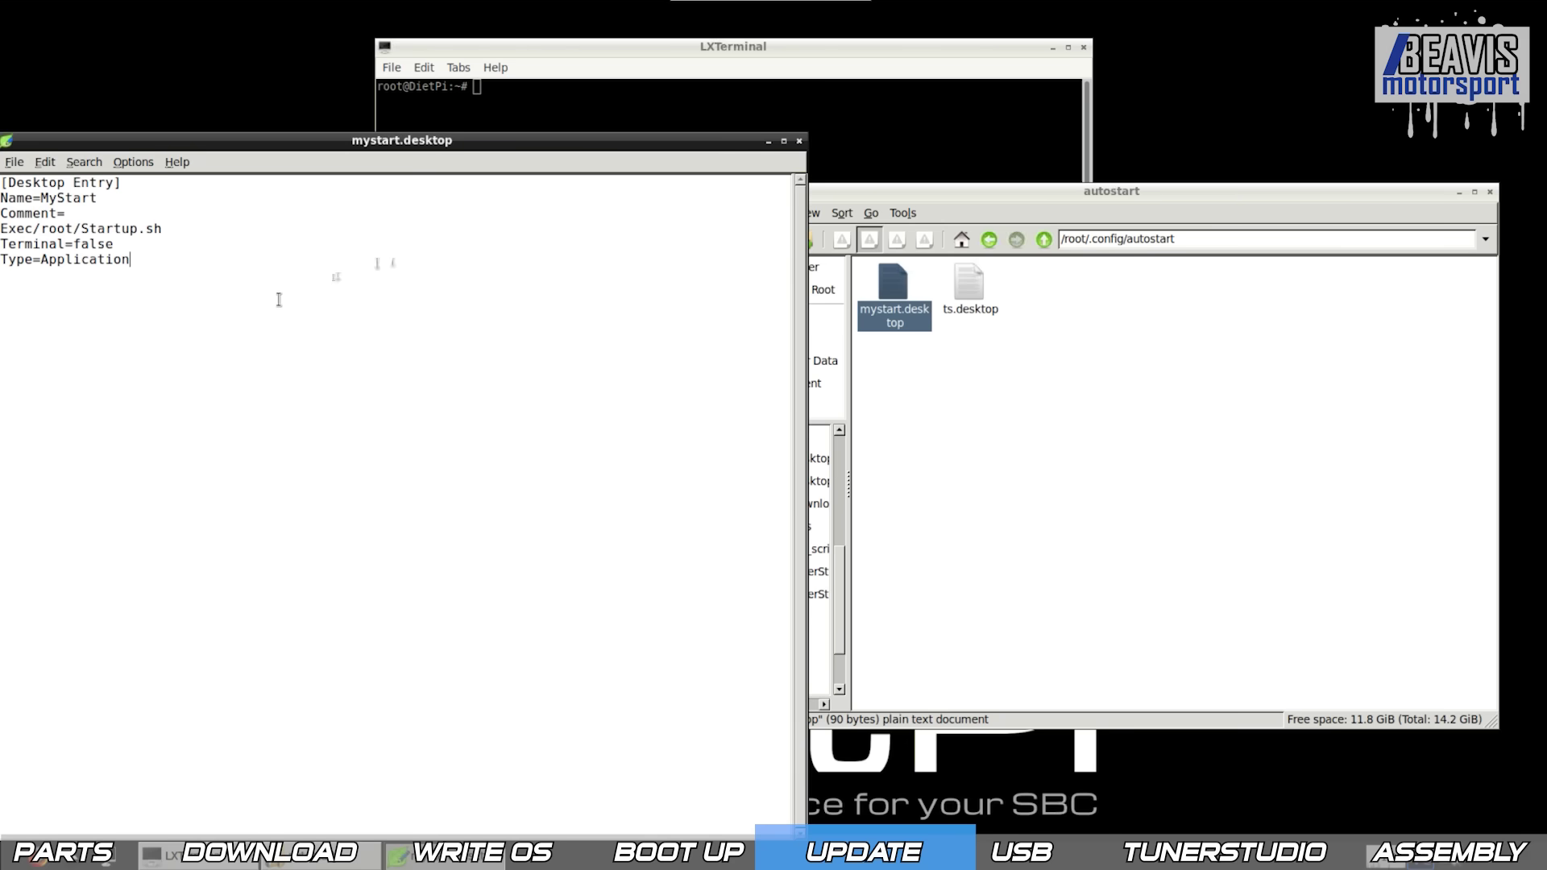
click(798, 141)
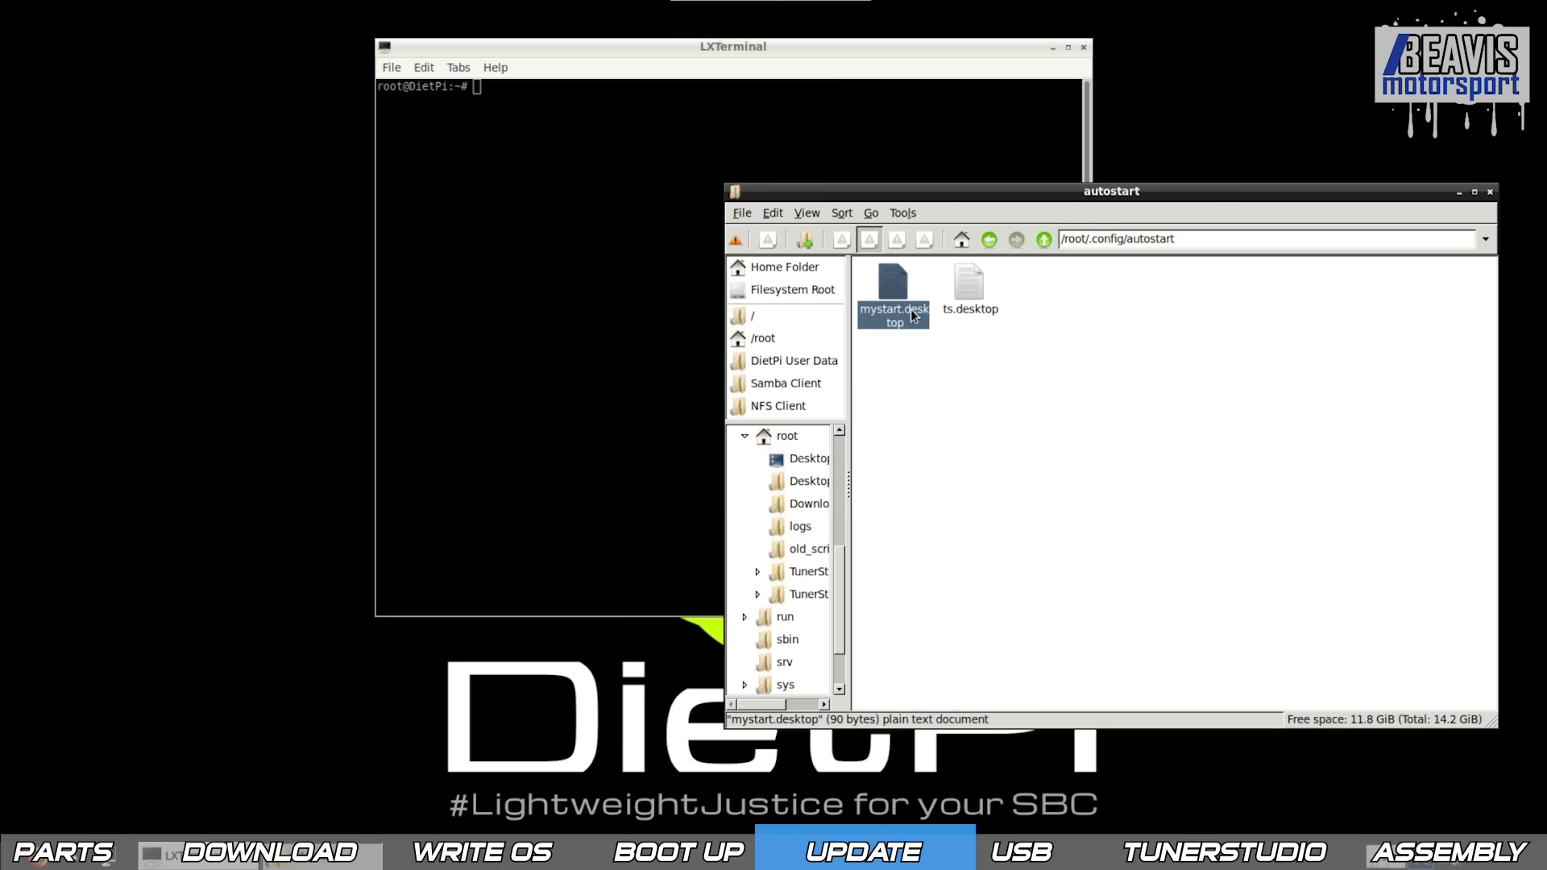
Go up to /root, add a new file named Startup.sh, and open it in Leafpad.
double_click(1043, 239)
right_click(1137, 480)
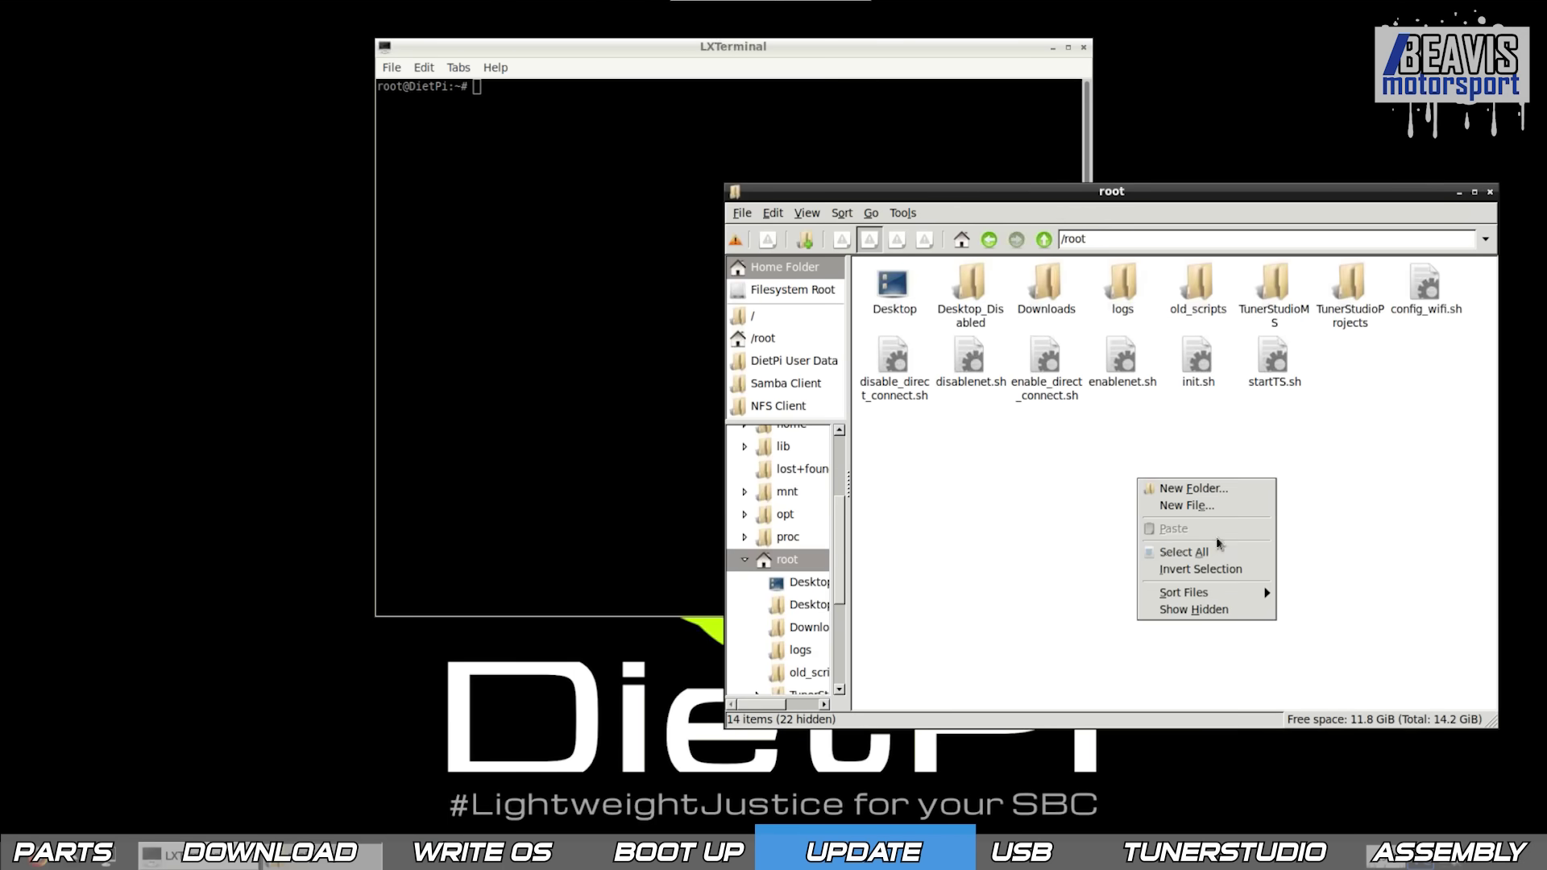
click(1213, 509)
text(S)
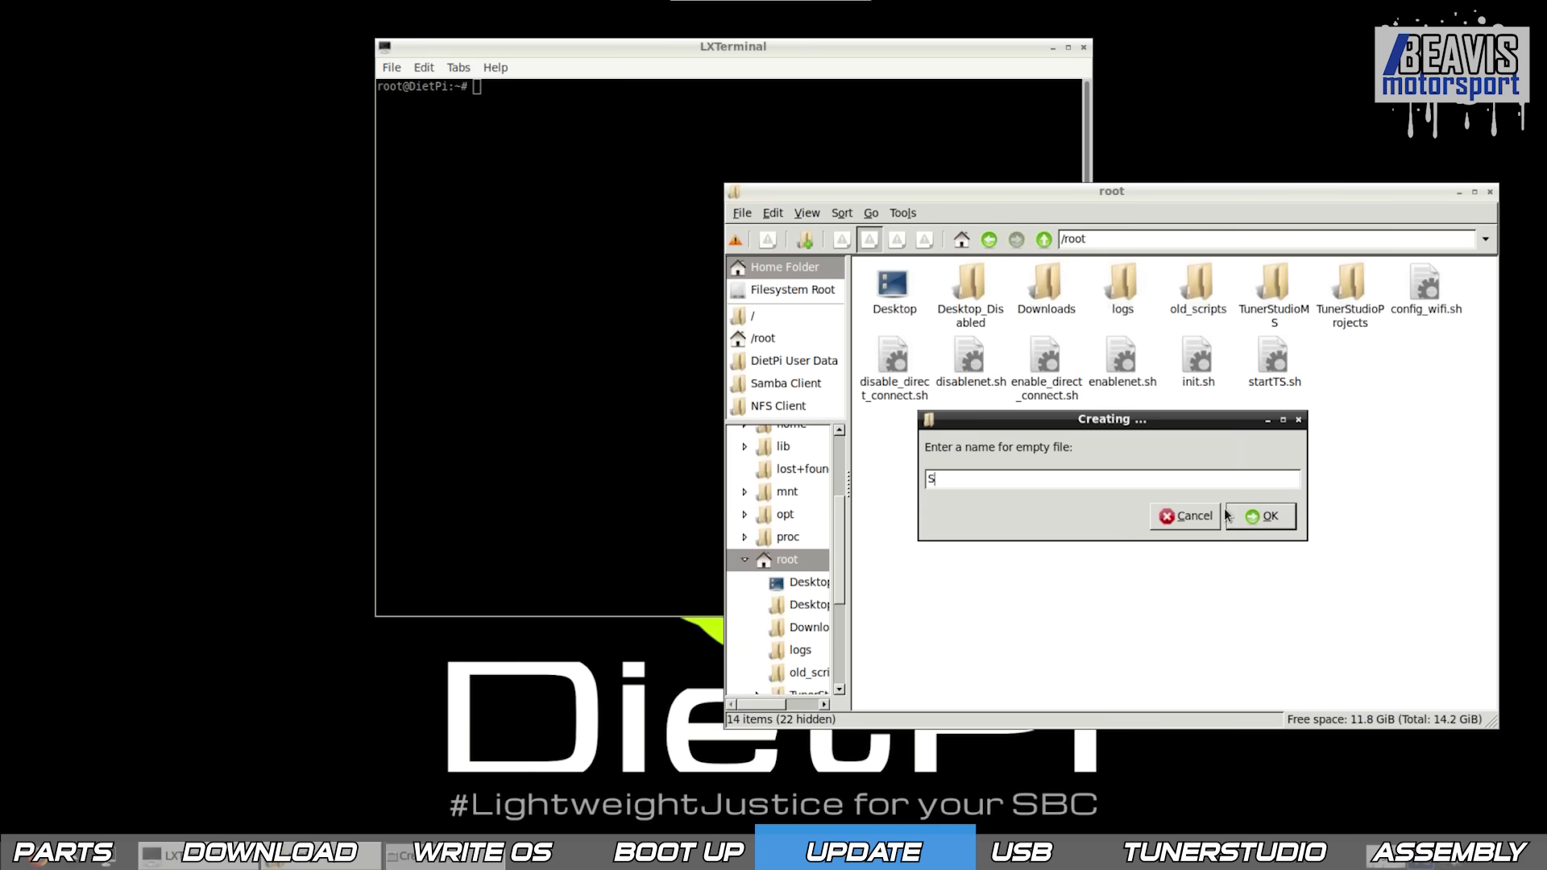
text(tartup.sh)
key(Return)
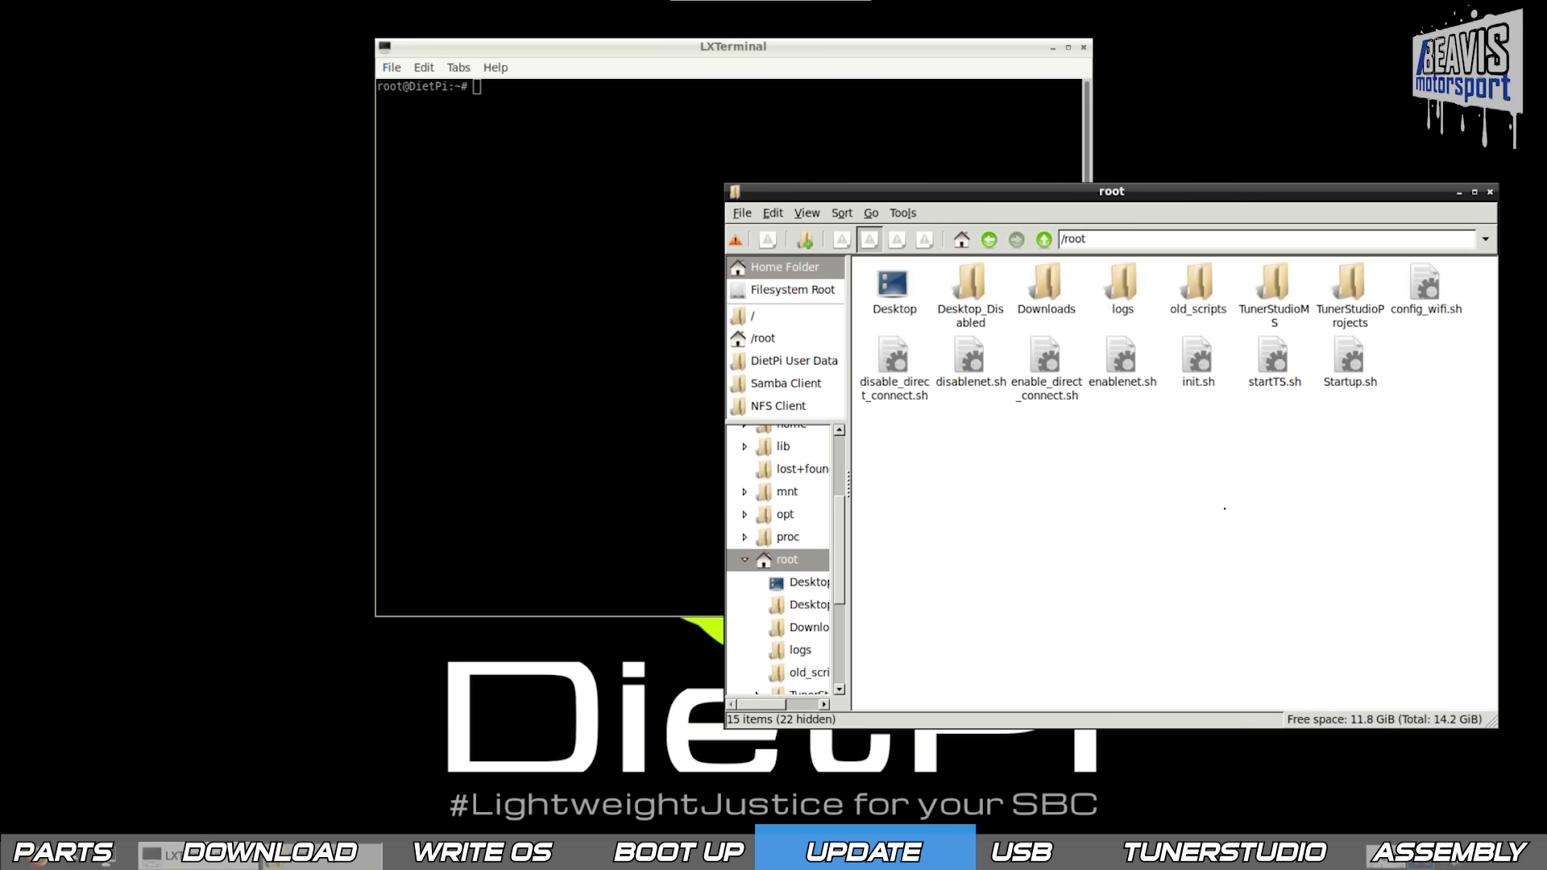
right_click(1349, 345)
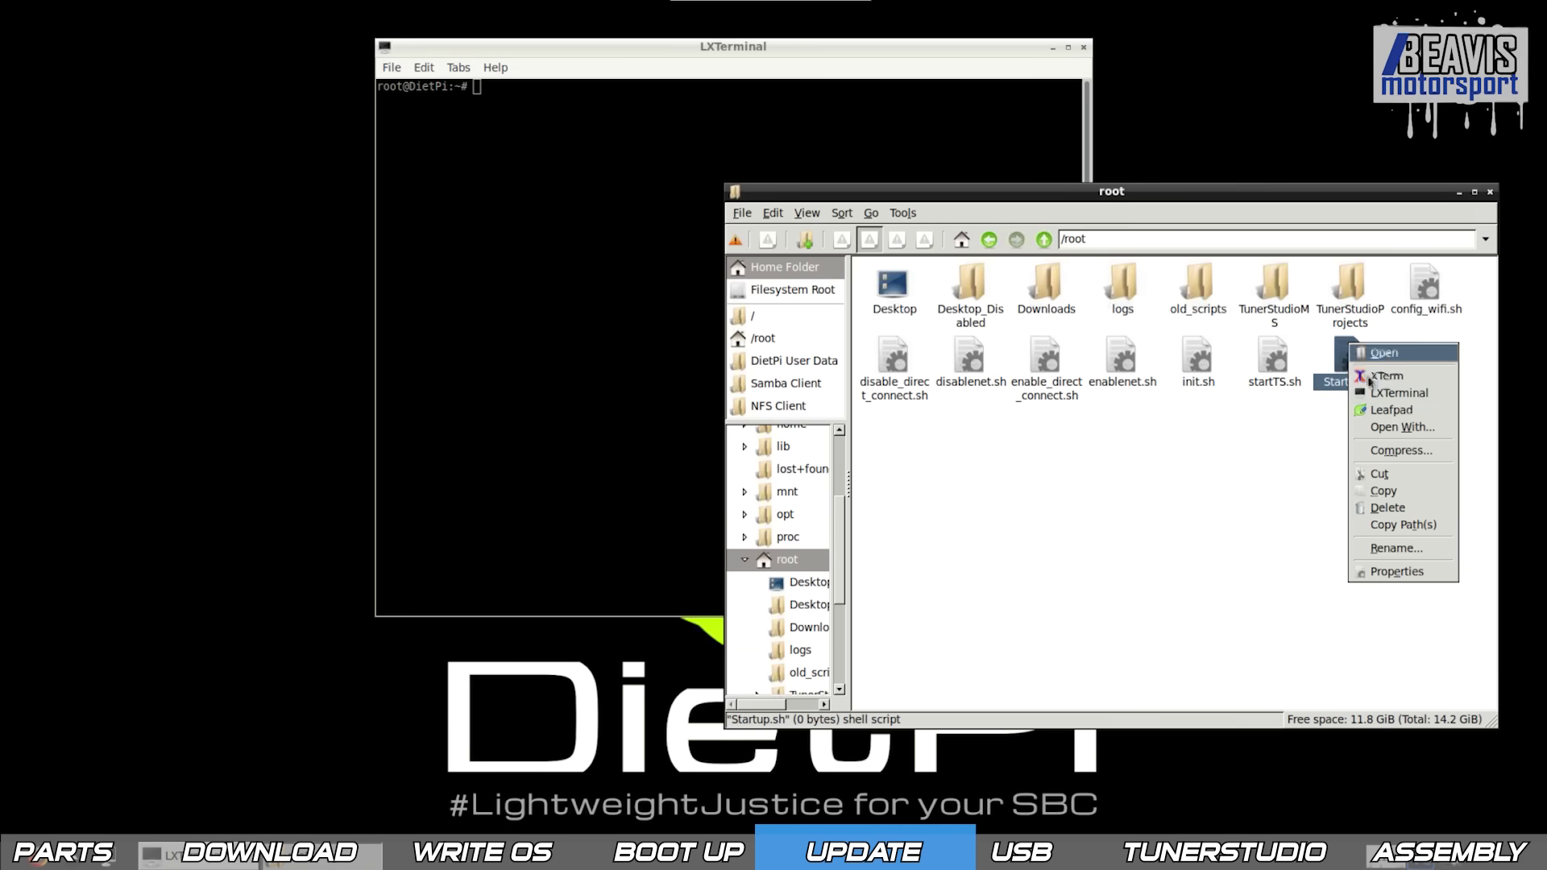
click(1390, 410)
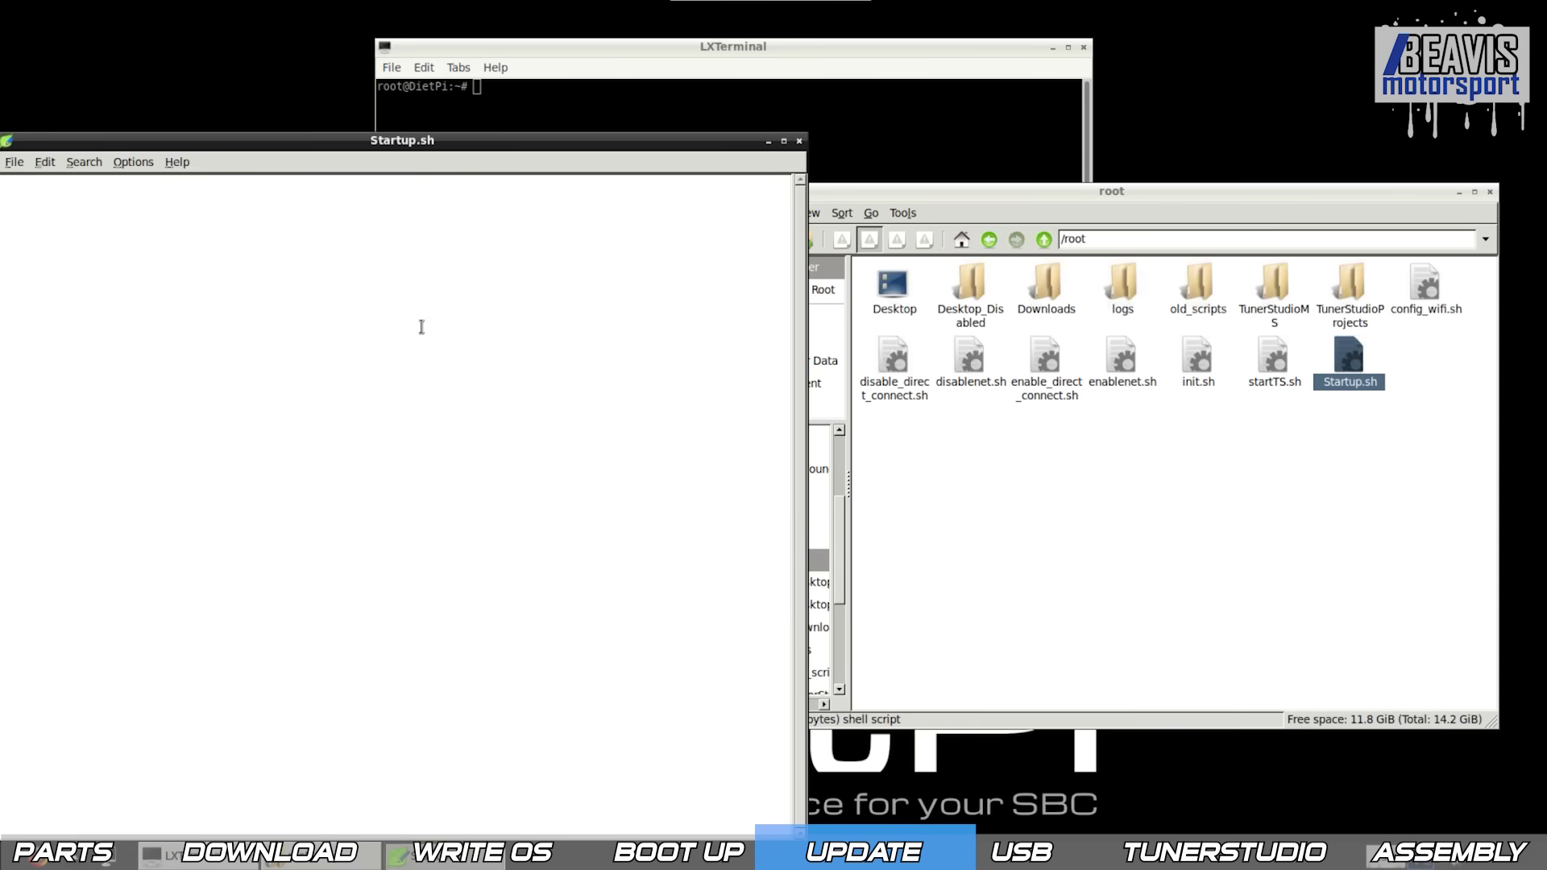
text(#!/biin)
text(/bash)
Fix the #!/bin/bash header, add TunerStudio, GPIO 21 and shutdown lines, then check the date.
key(BackSpace)
key(End)
key(Return)
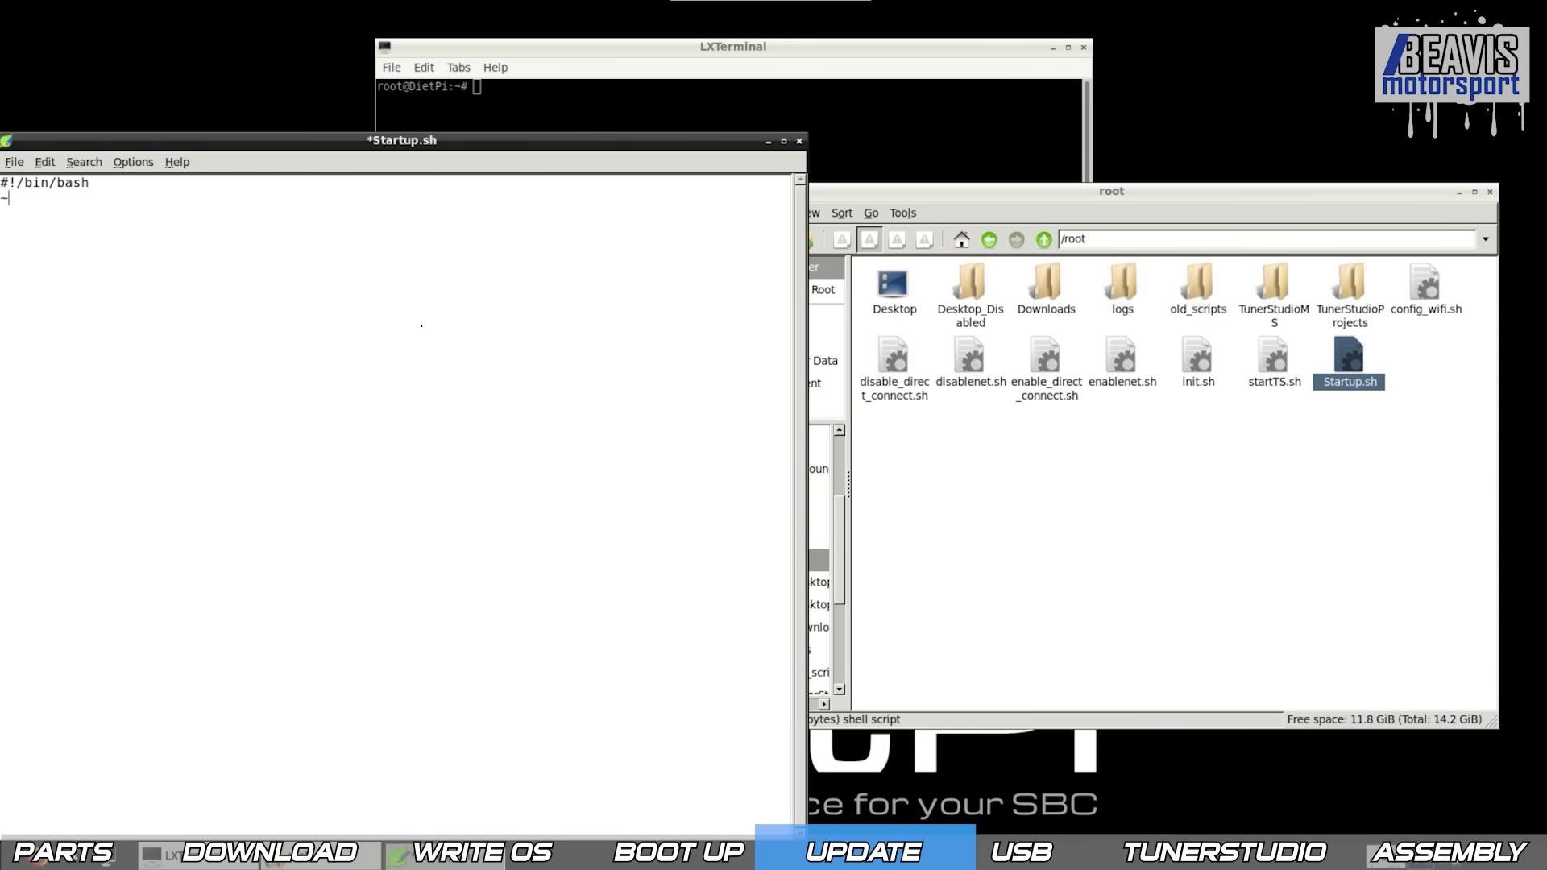
text(TunerStudioMS/TunerS)
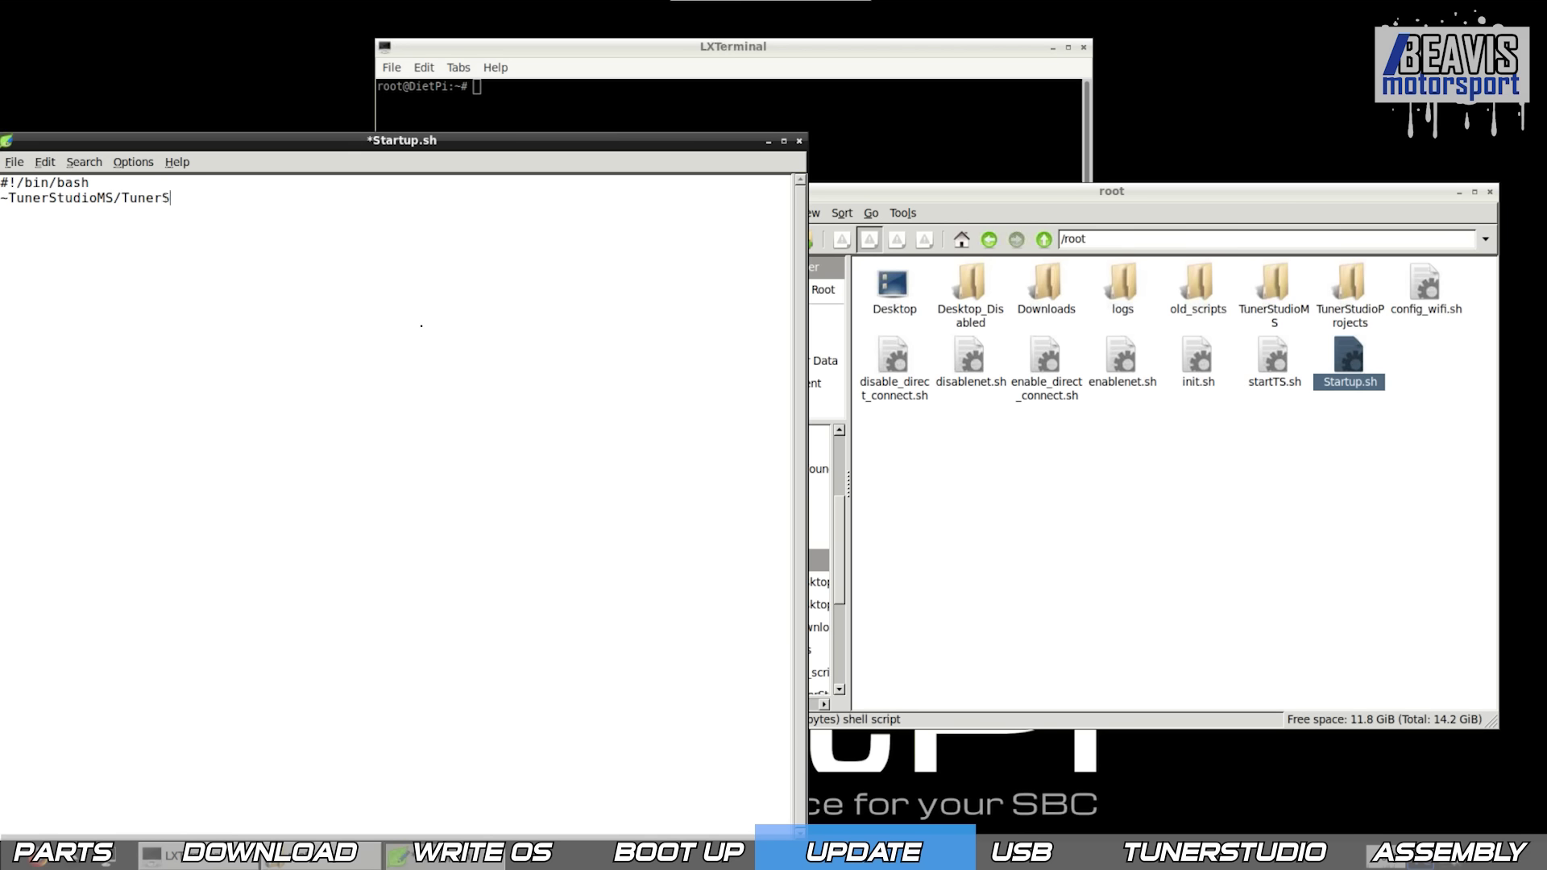
text(tudio.sh &)
text(/)
text(cho 21)
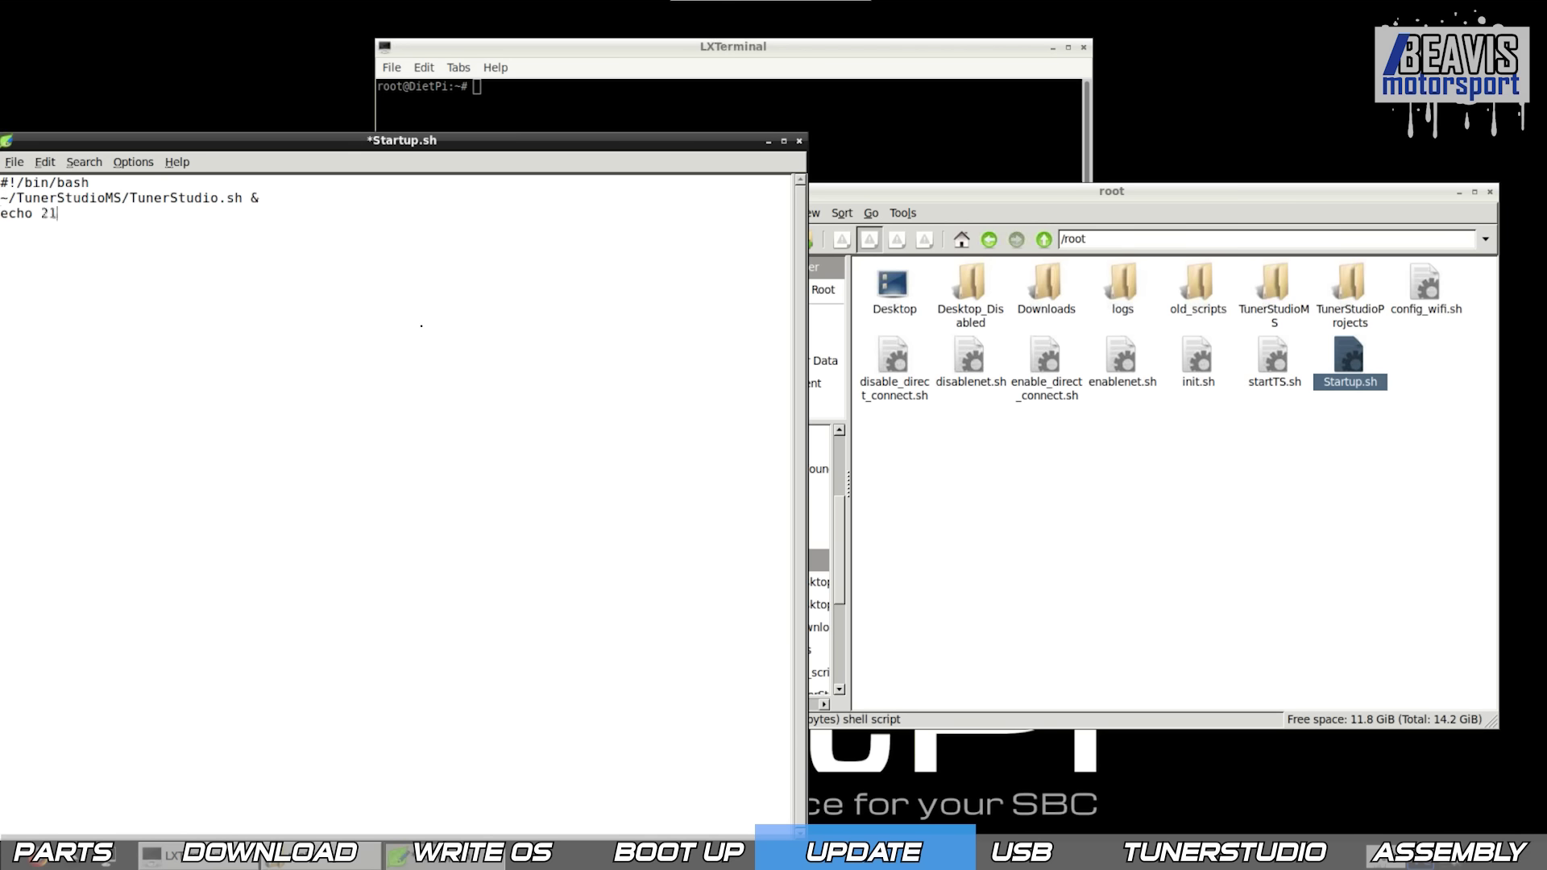
text(sys/class)
text(/gpio/export )
text(echo in )
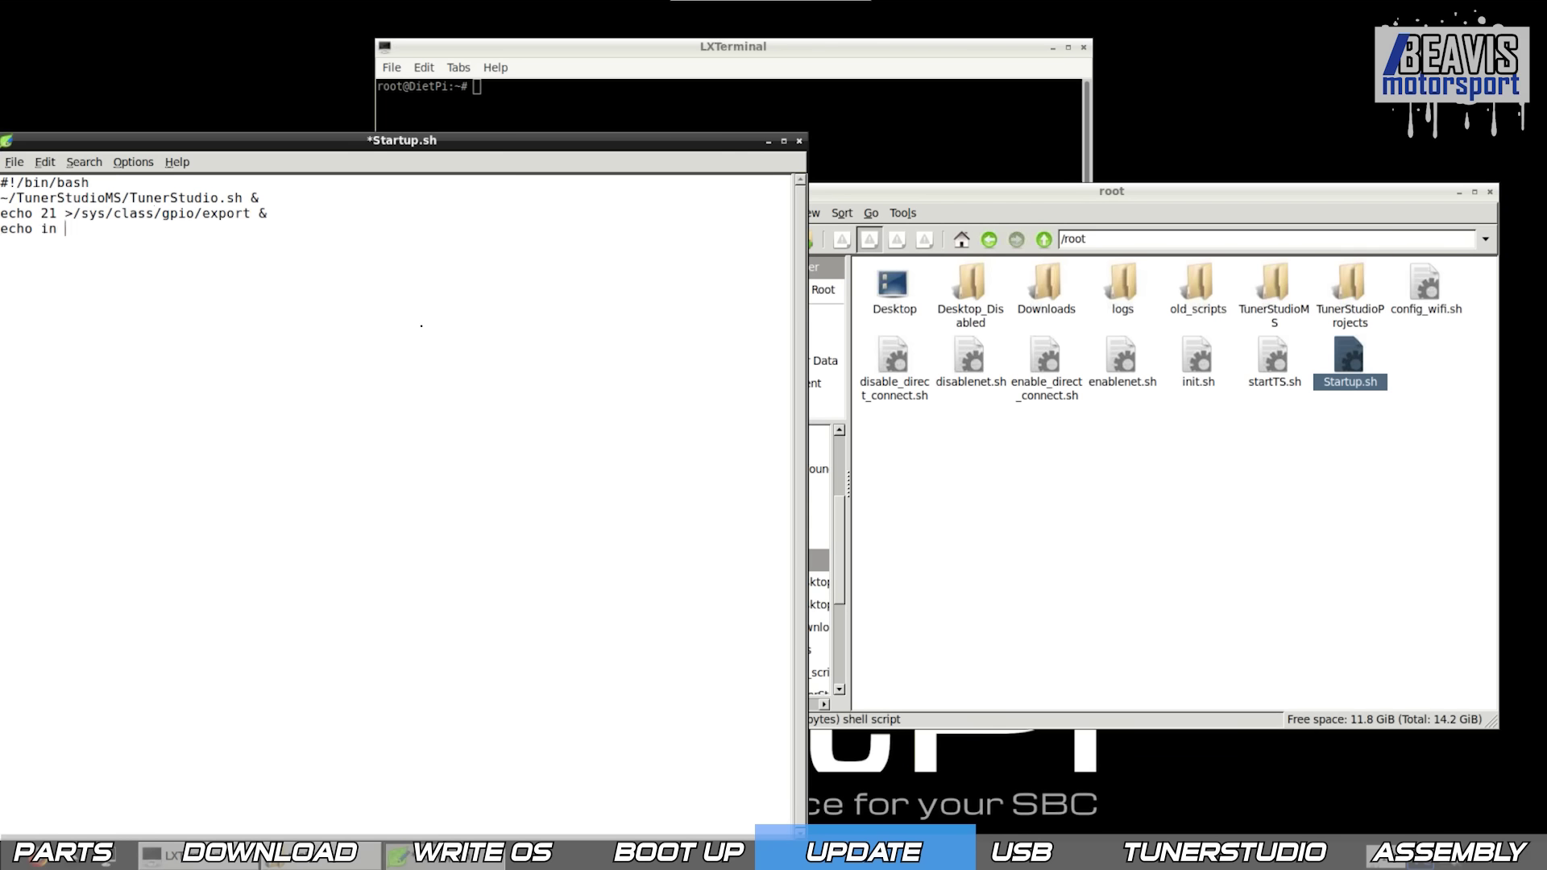
text(>/sys/class/gpio)
text(/gpio21/direction &)
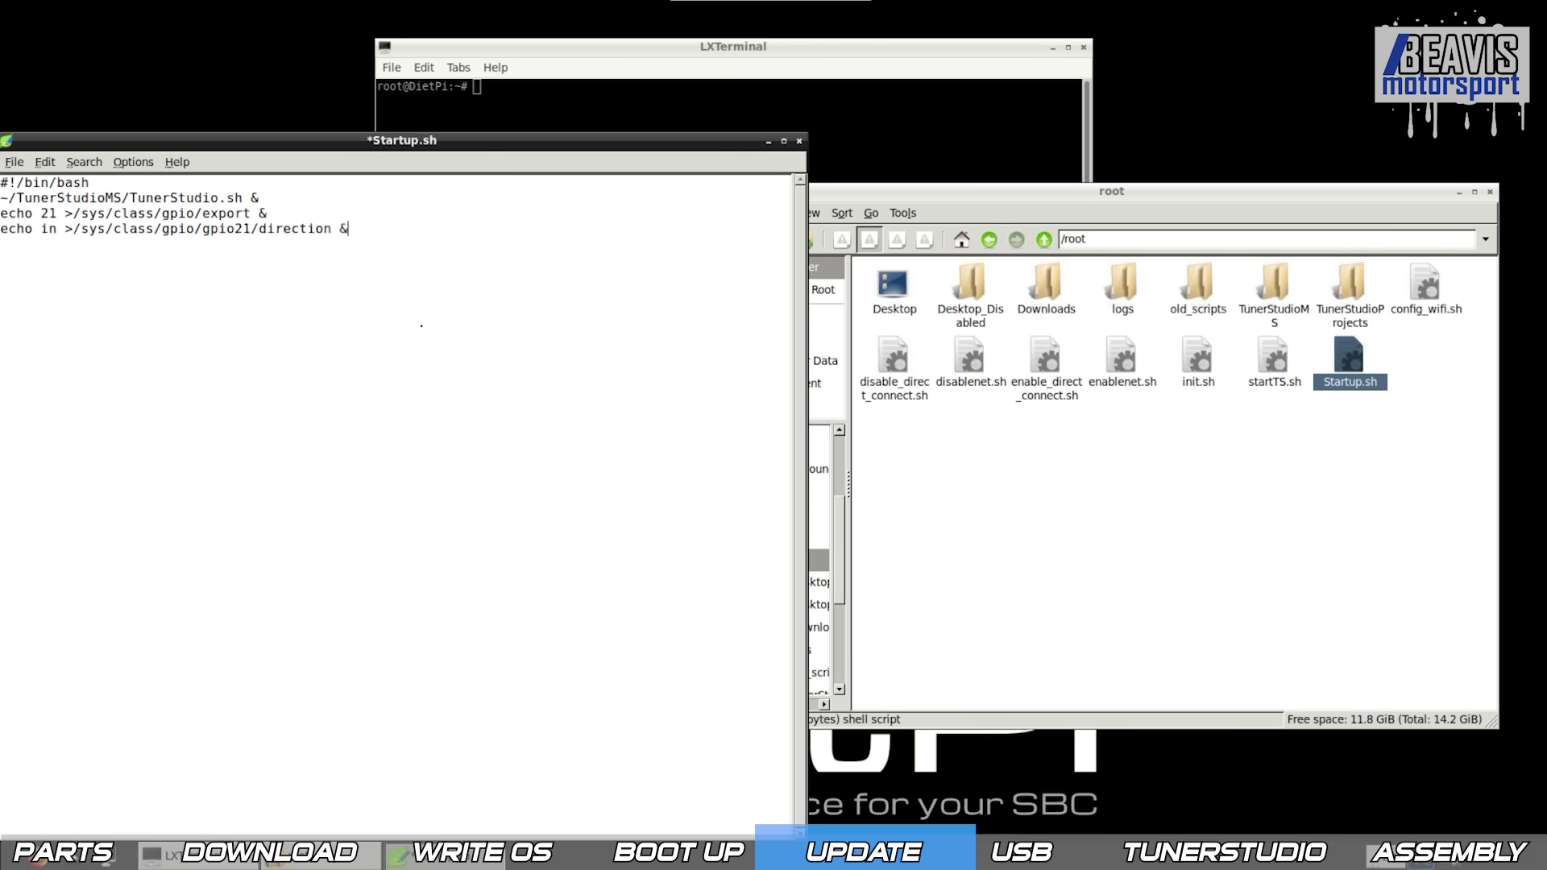
text(python /root/shutdown)
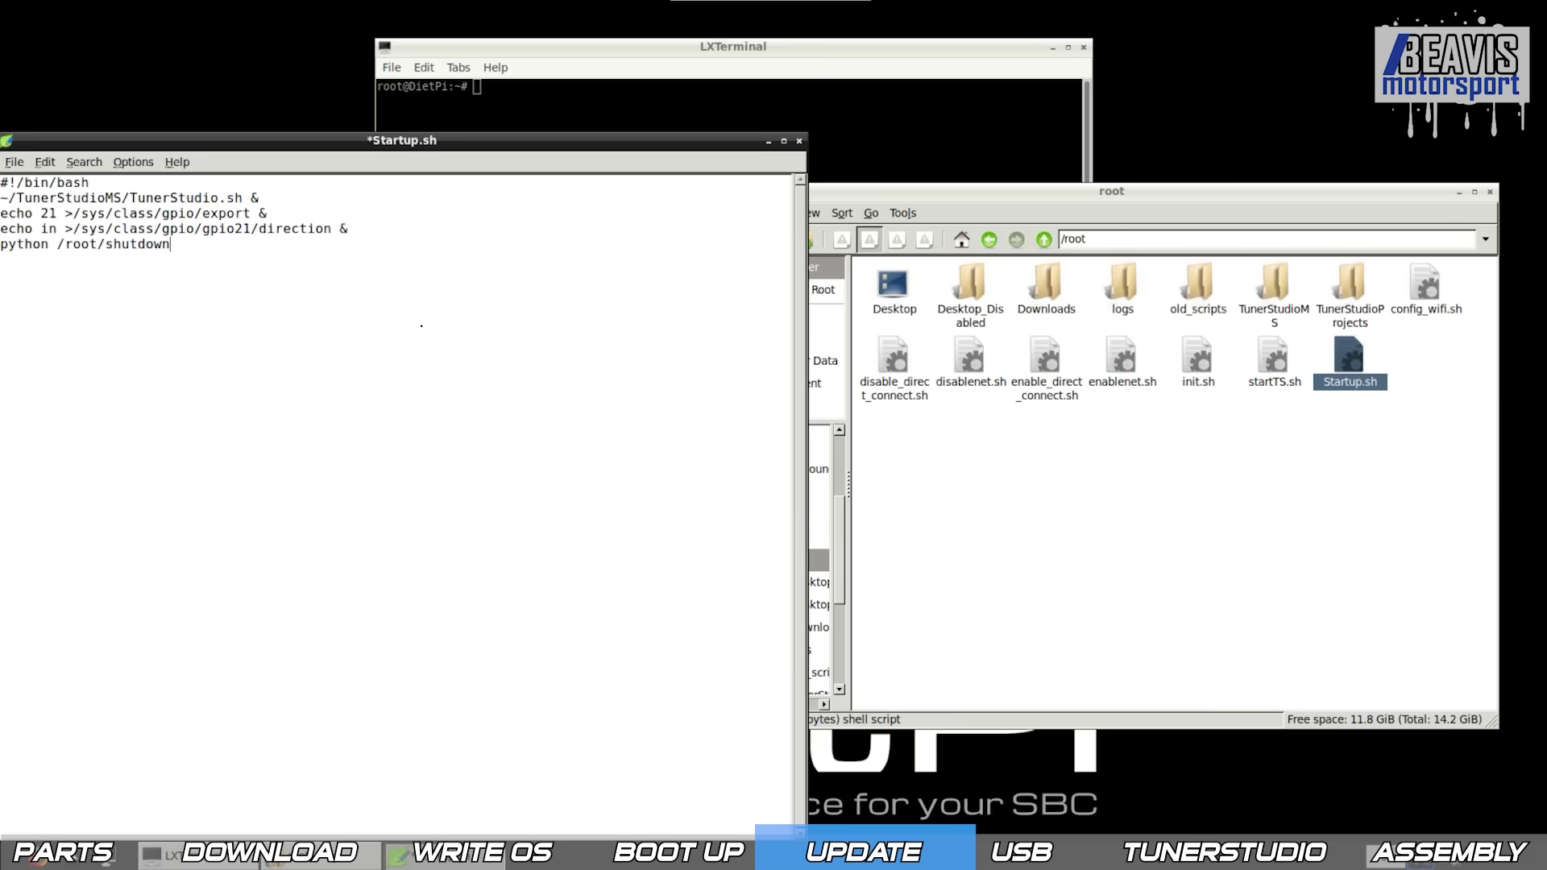
text(btn.py)
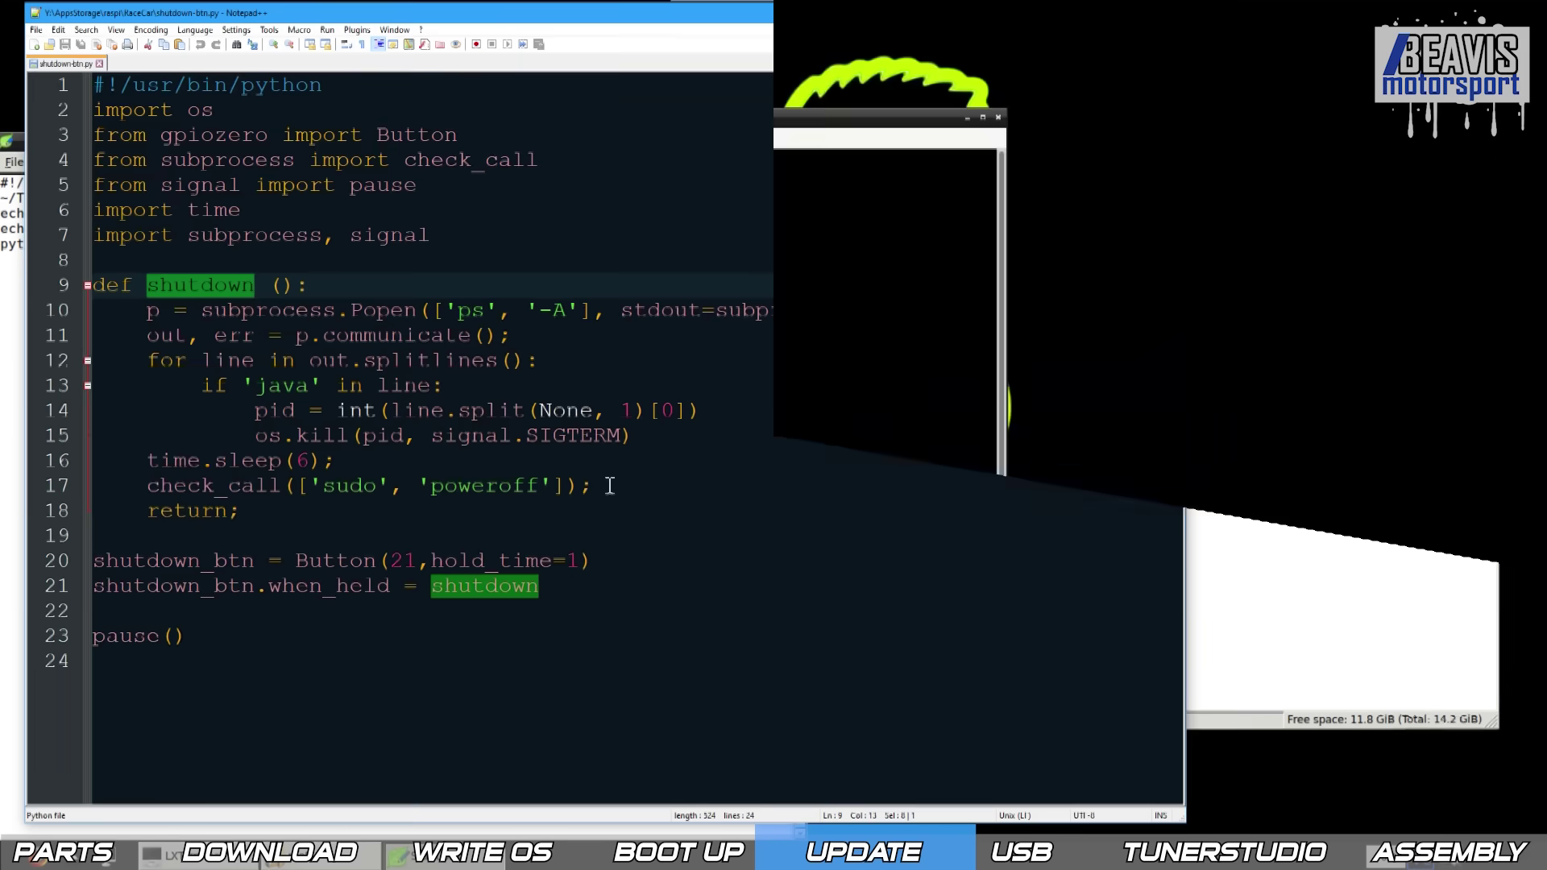
text(ate)
key(Return)
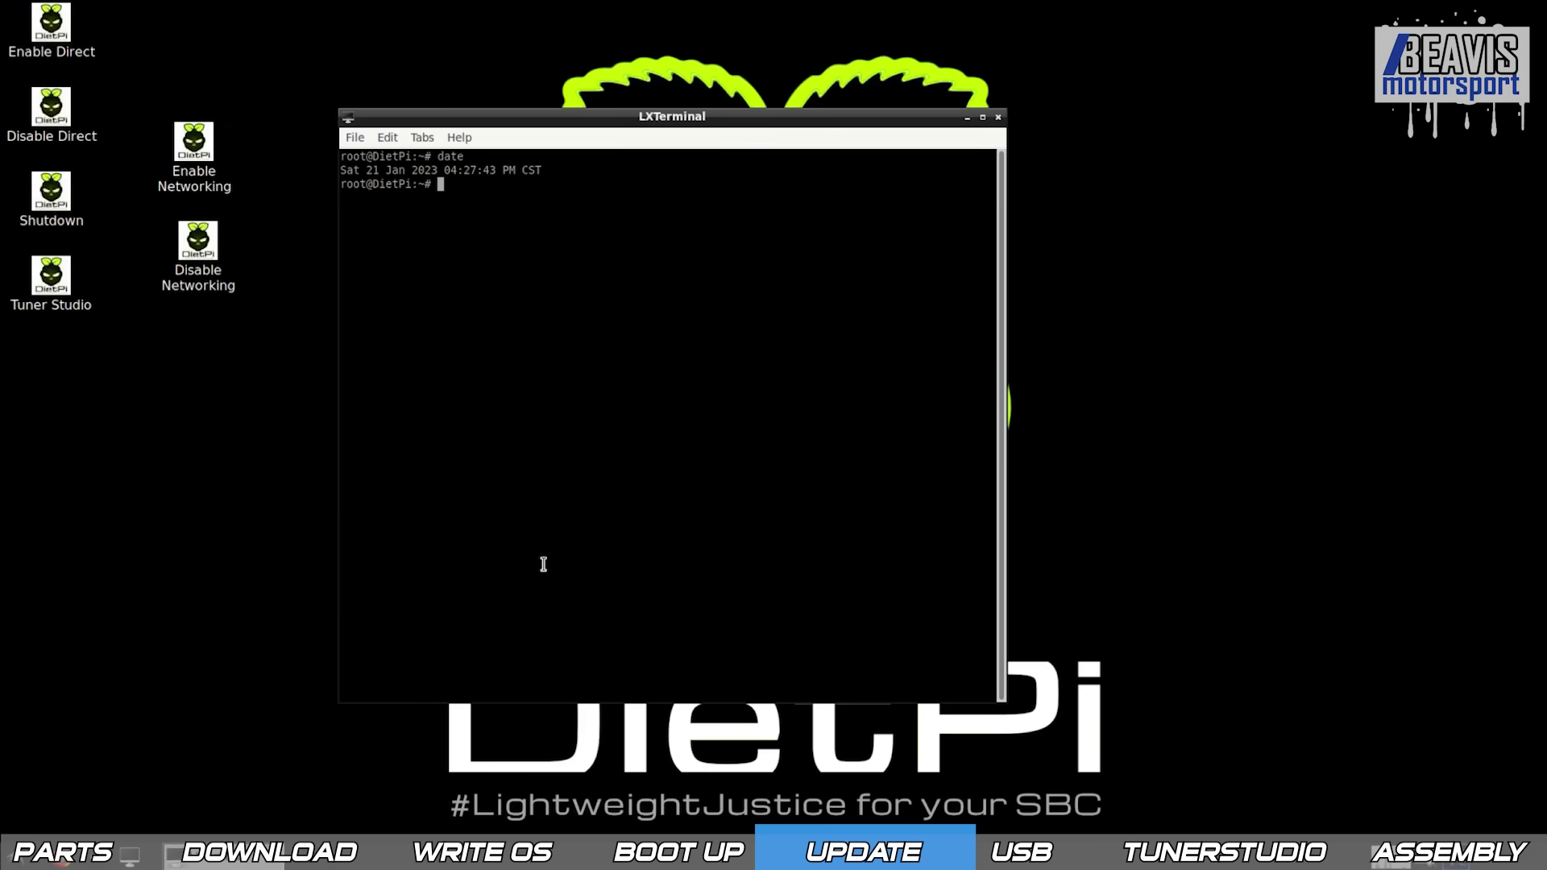
text(wget --no-check-certificate --user-agent=Mozilla https://www.bartonekdragracing.com/pidashupdates/update_pidash.sh)
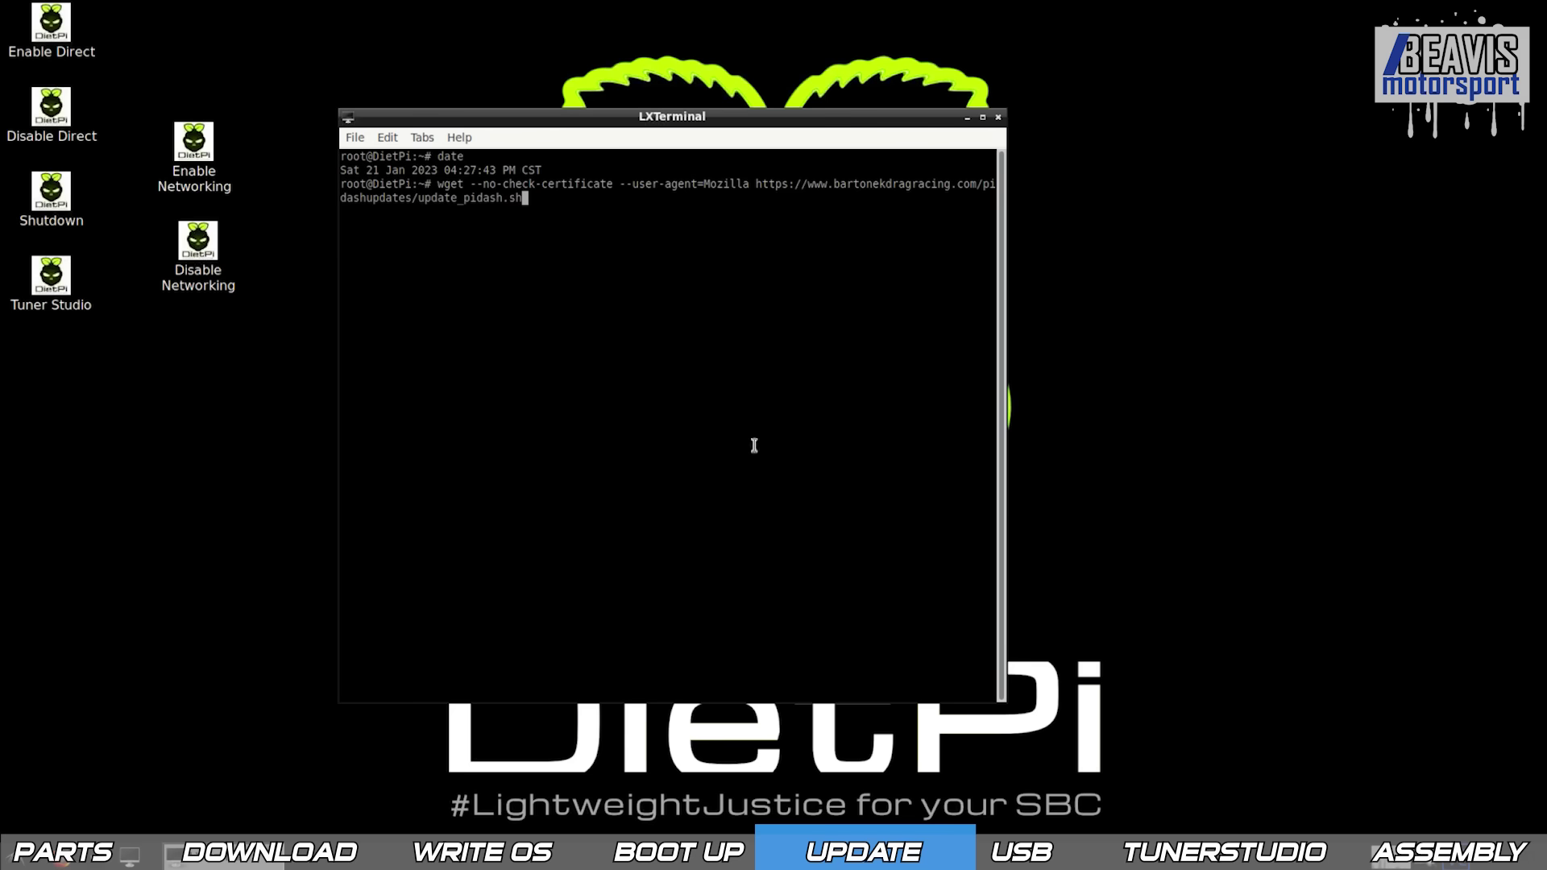
Download update_pidash.sh, make it executable, and run it with a 'y' confirmation.
key(Return)
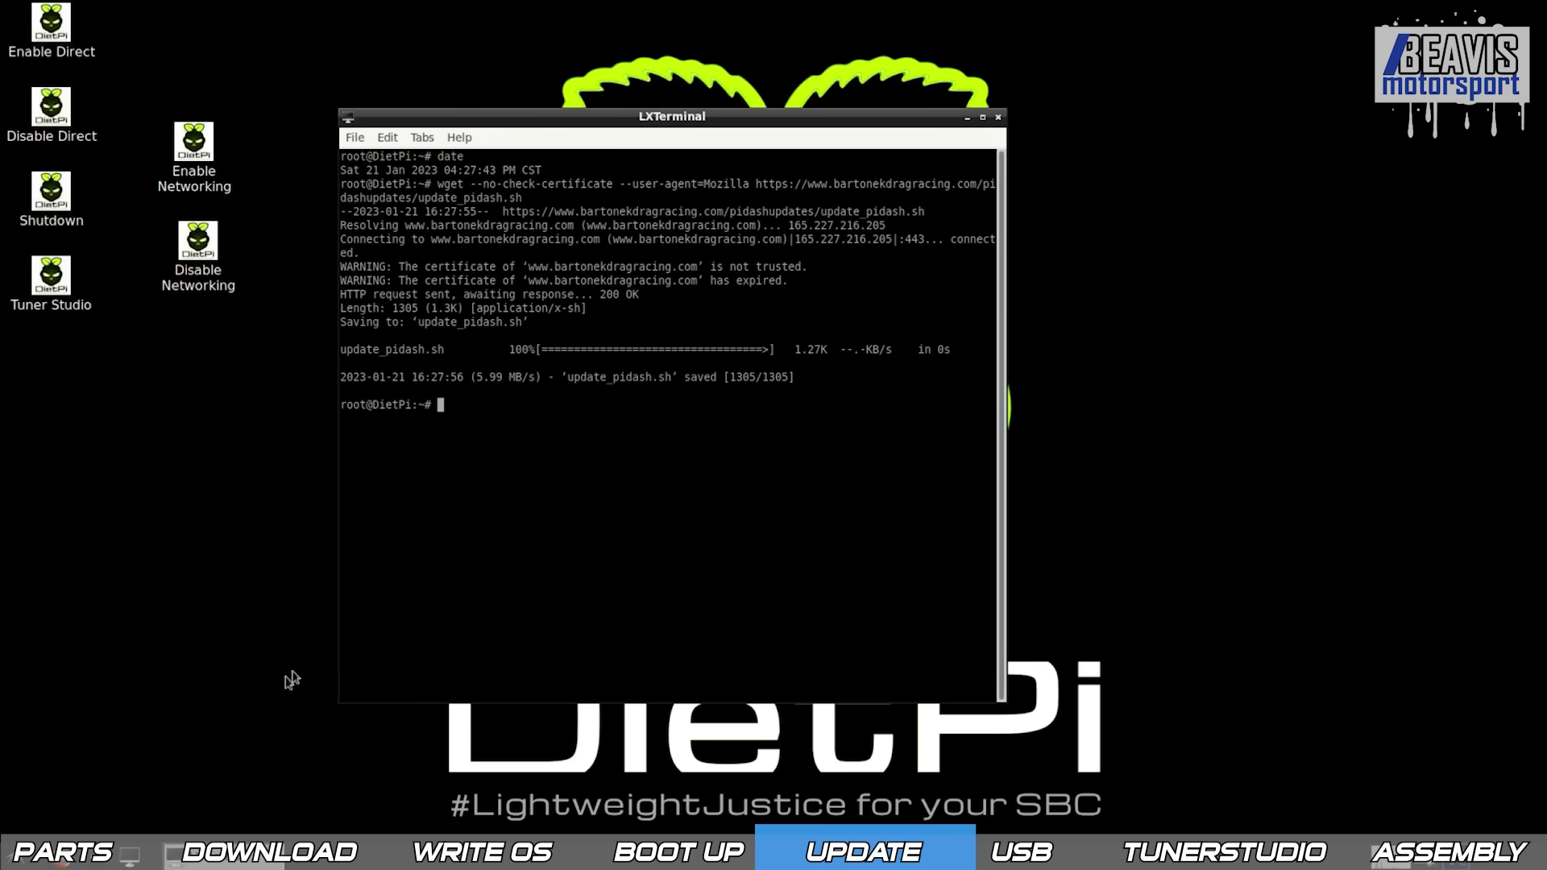
click(129, 858)
text(chmod +x update_pidash.sh)
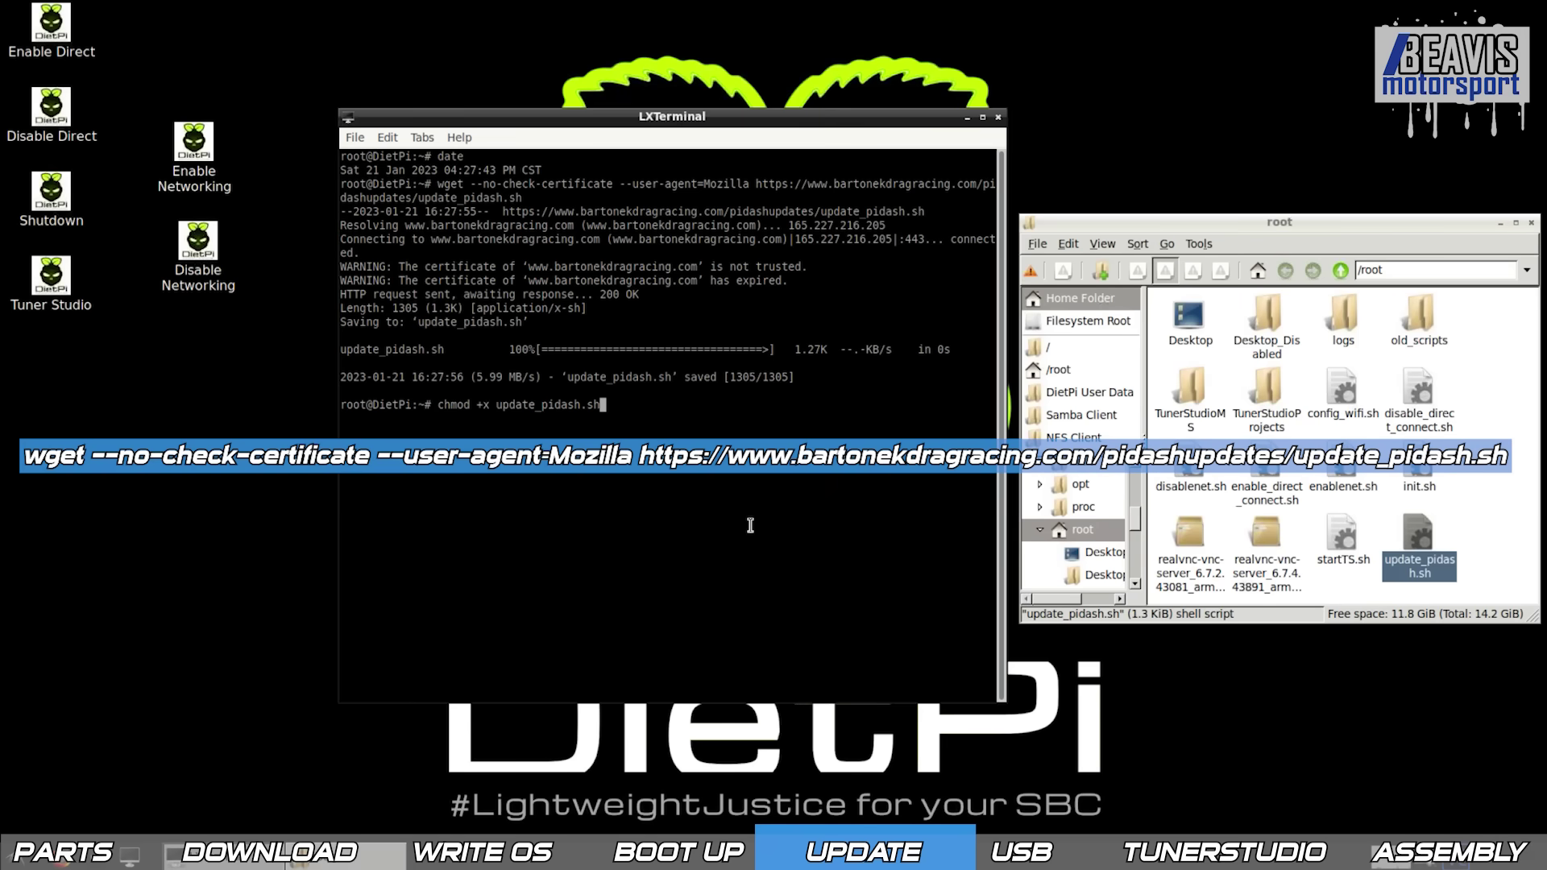
key(Return)
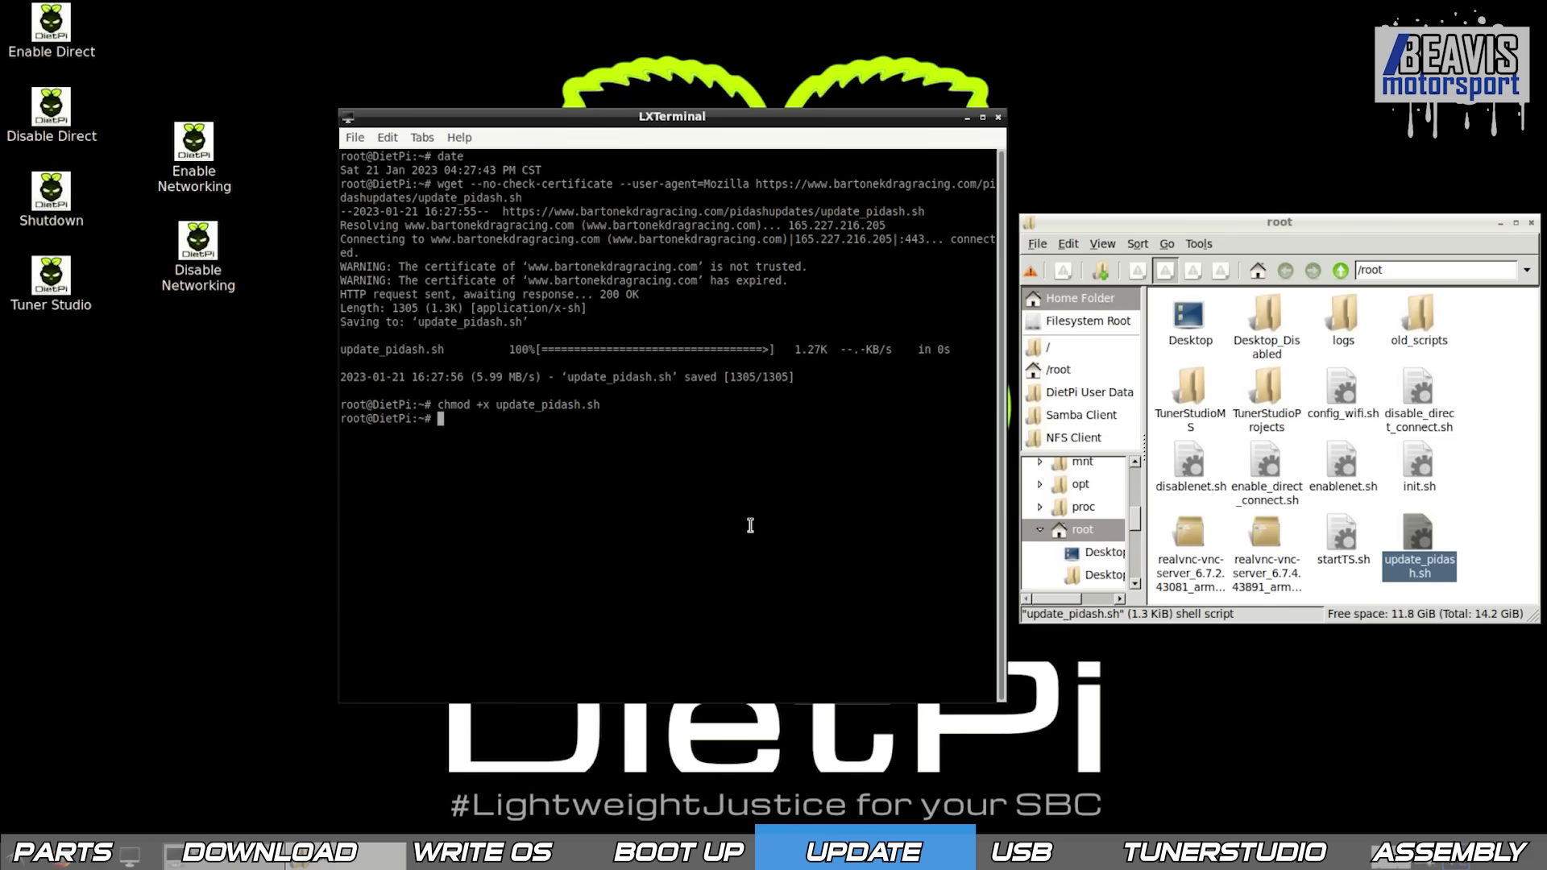
text(./update_pidash.sh)
key(Return)
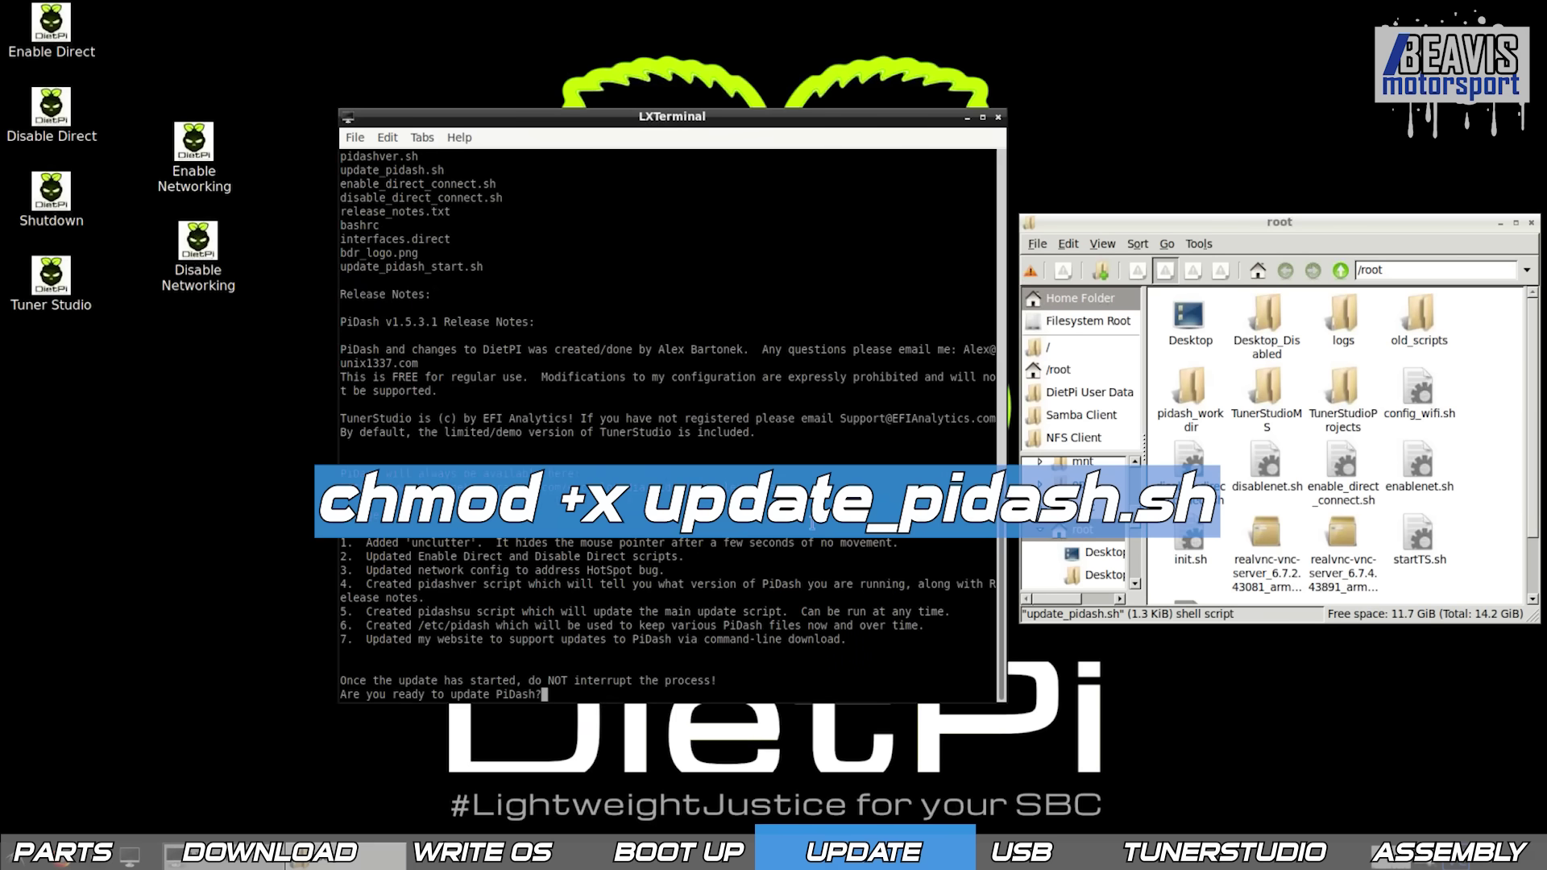
text(y)
key(Return)
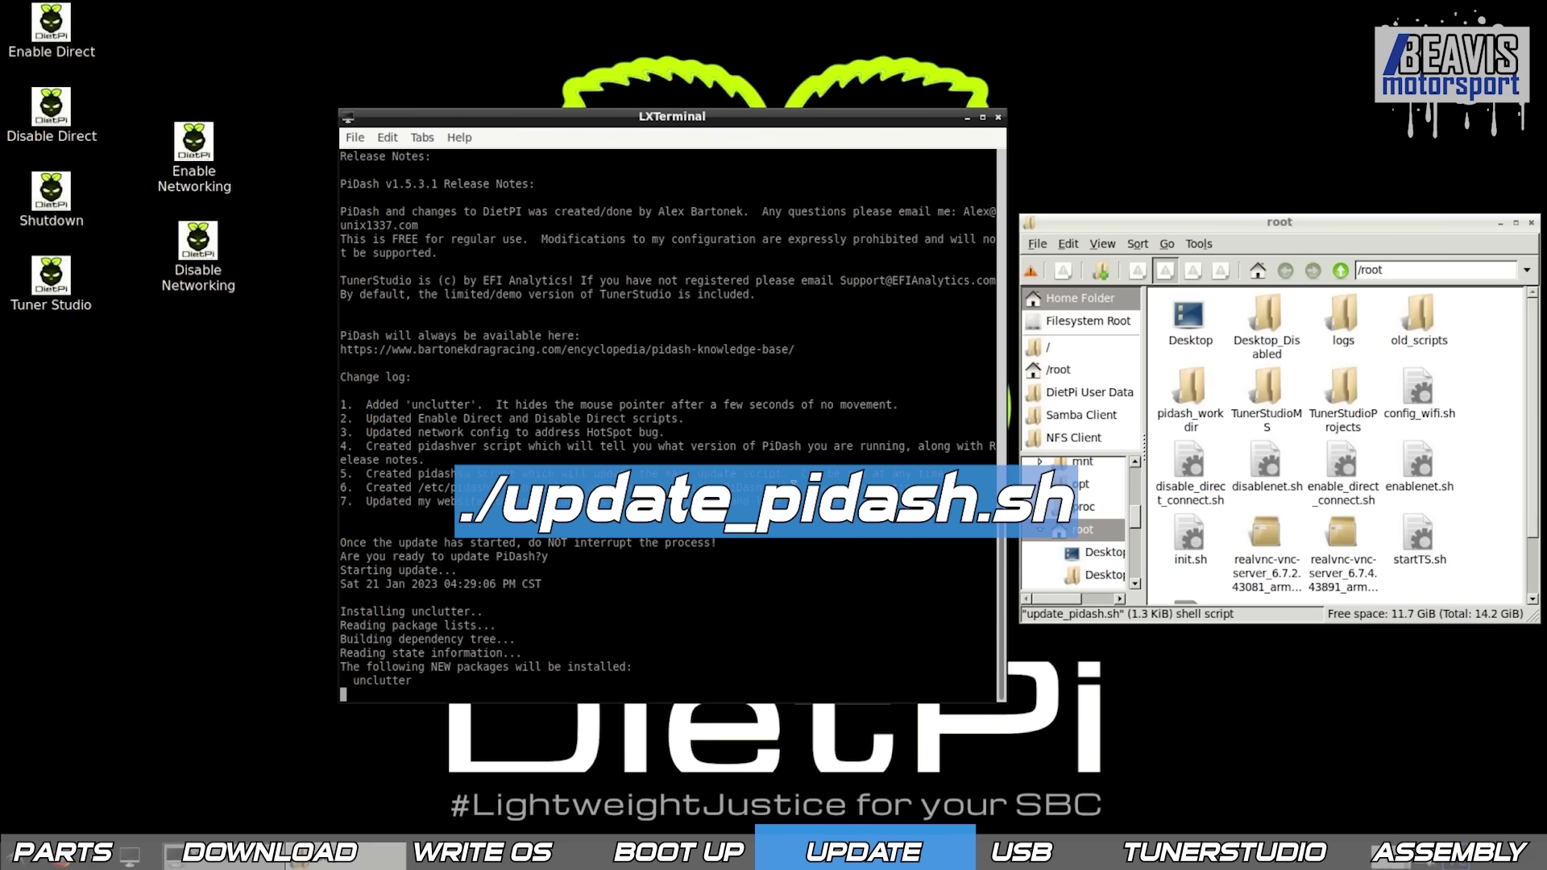
Reboot the Raspberry Pi from the Logout menu.
click(14, 853)
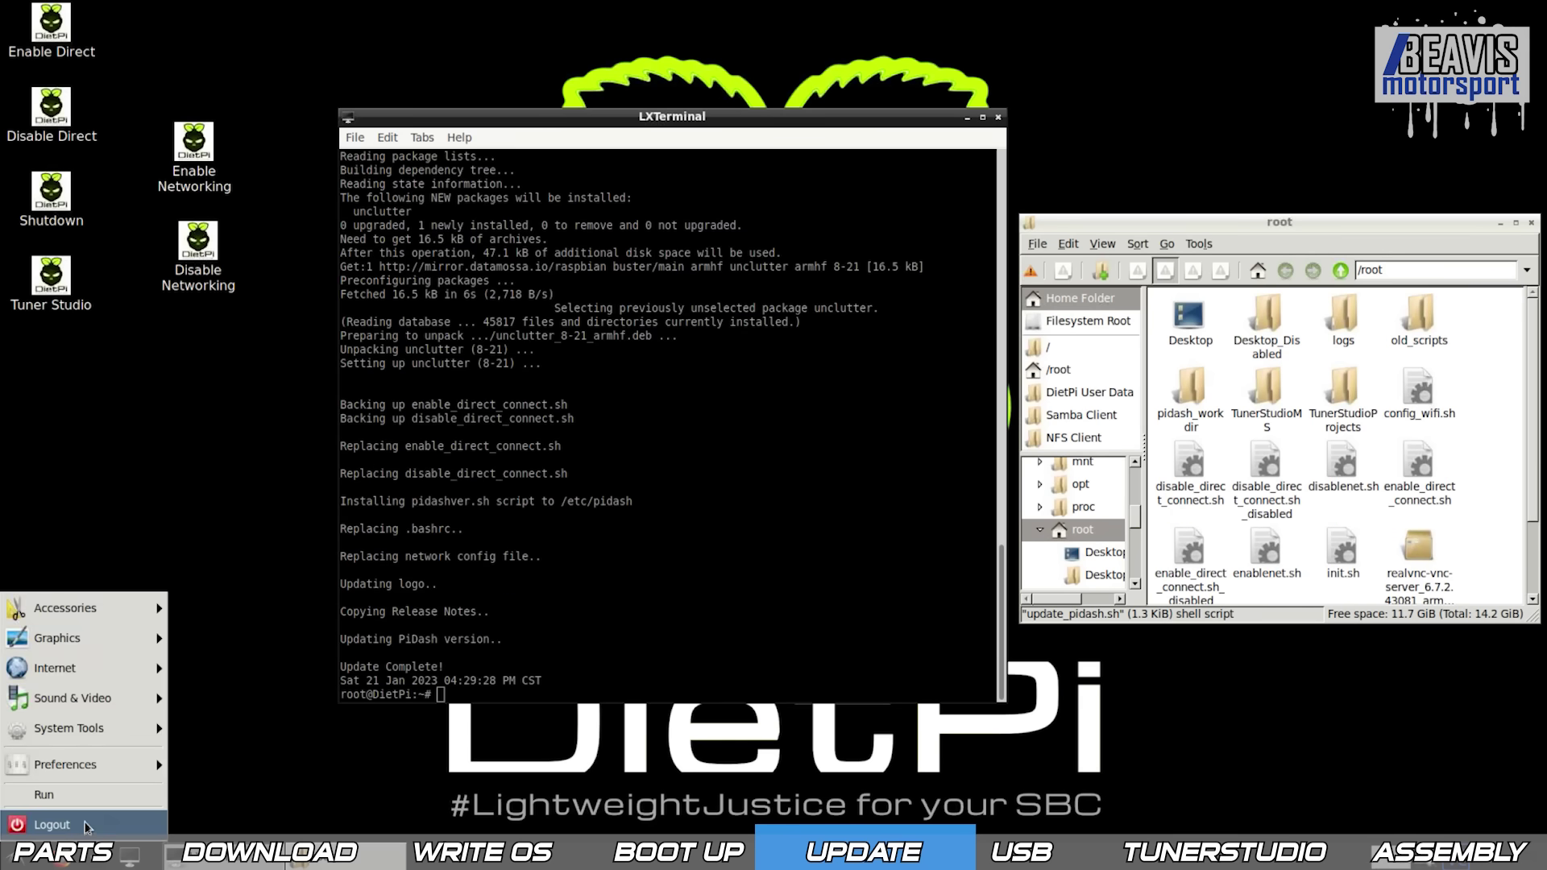
click(86, 824)
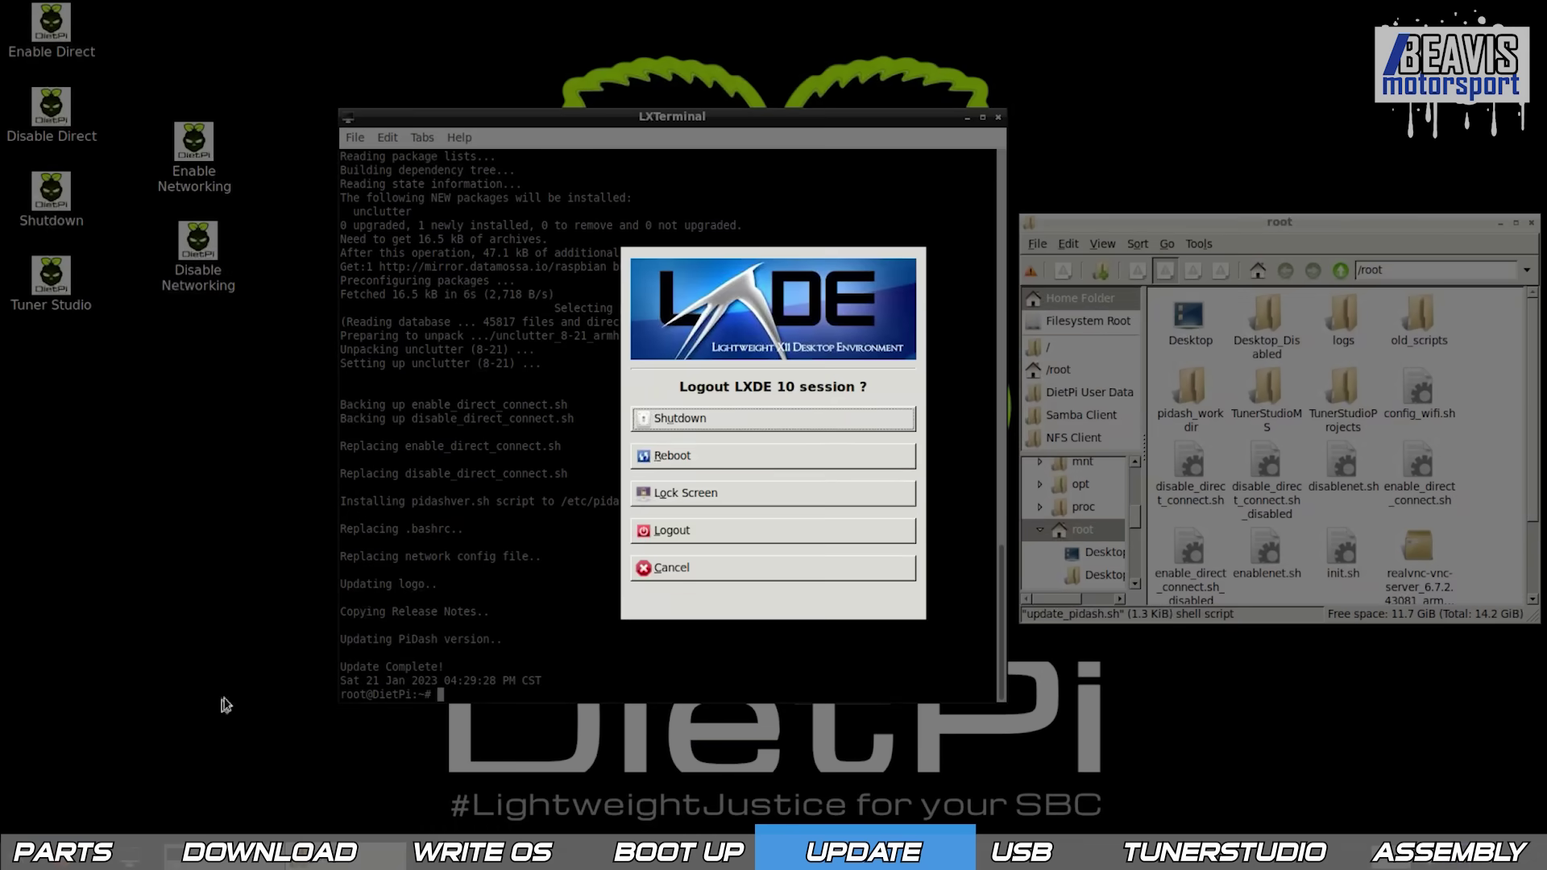
click(733, 452)
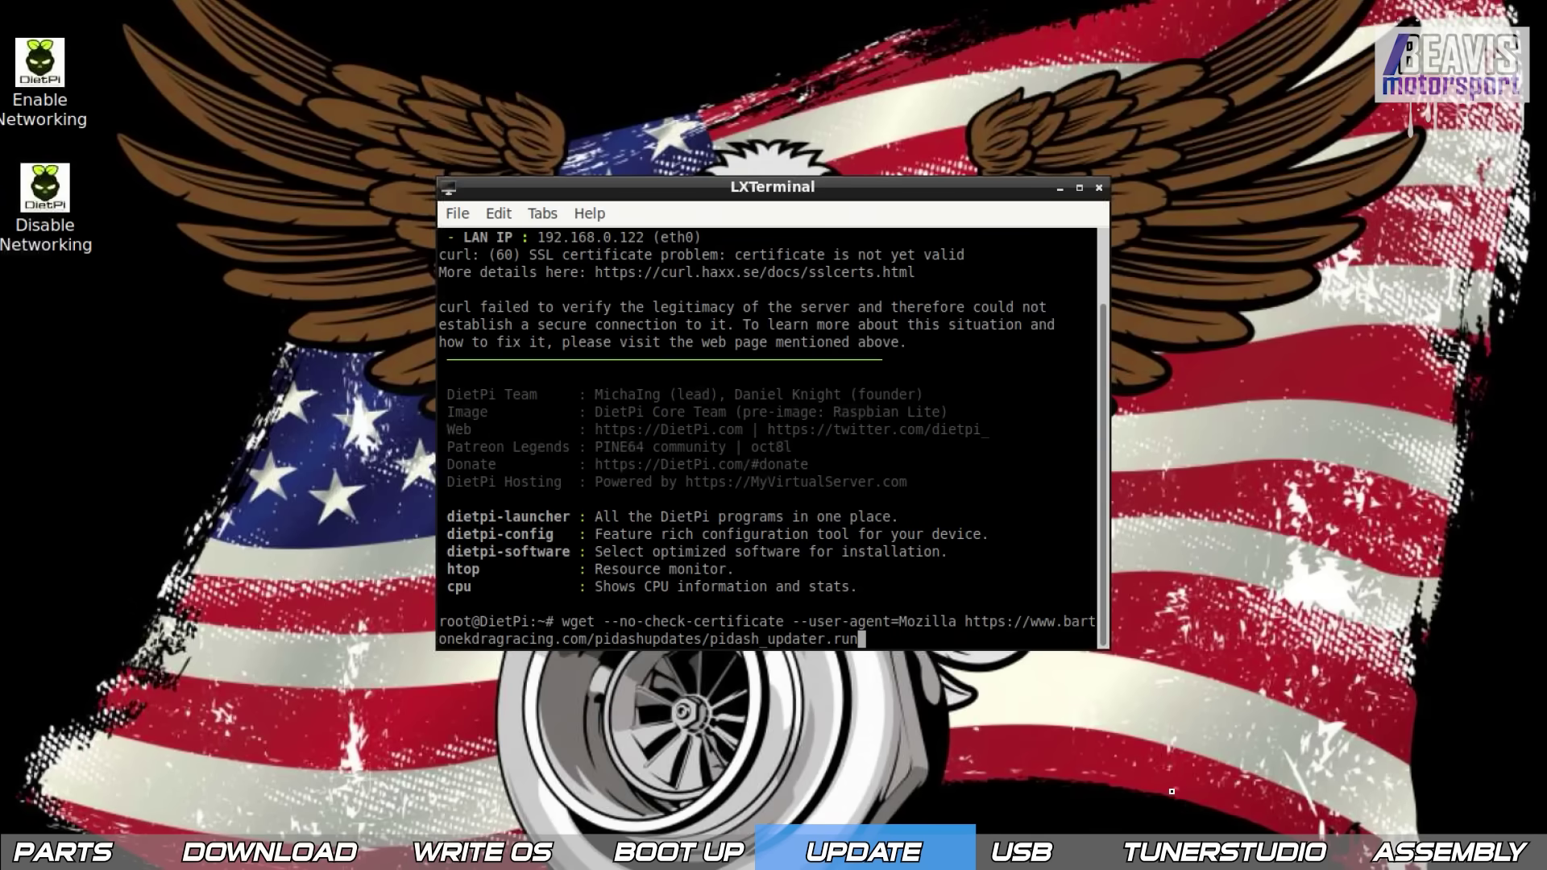
Download pidash_updater.run, make it executable, and run the installer.
key(Return)
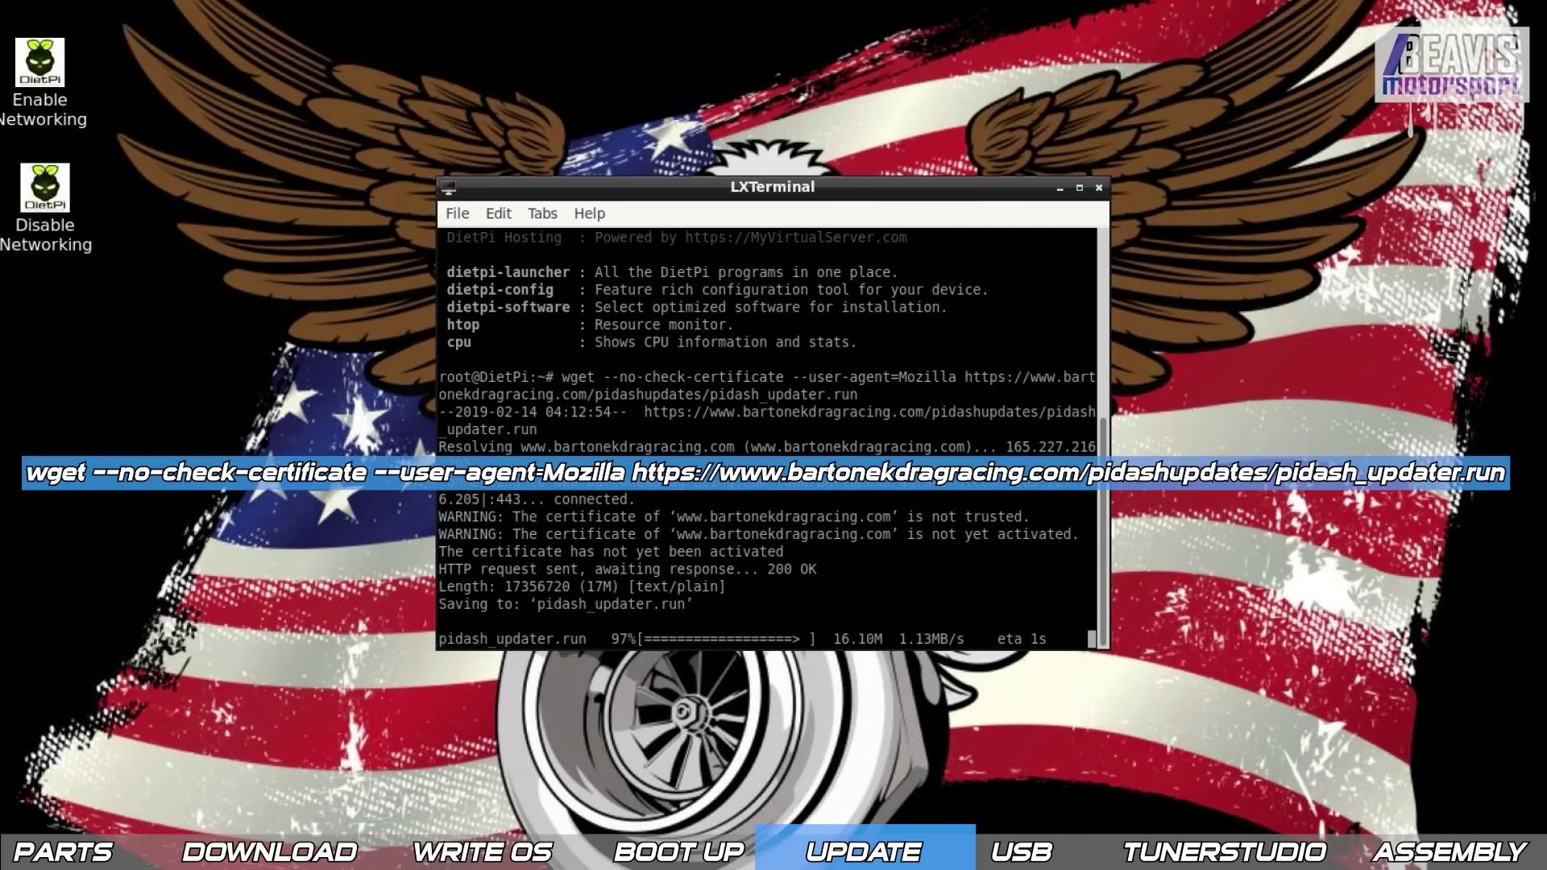
text(chmod +x pidash_updater.run)
key(Return)
text(./pidash_updater.run)
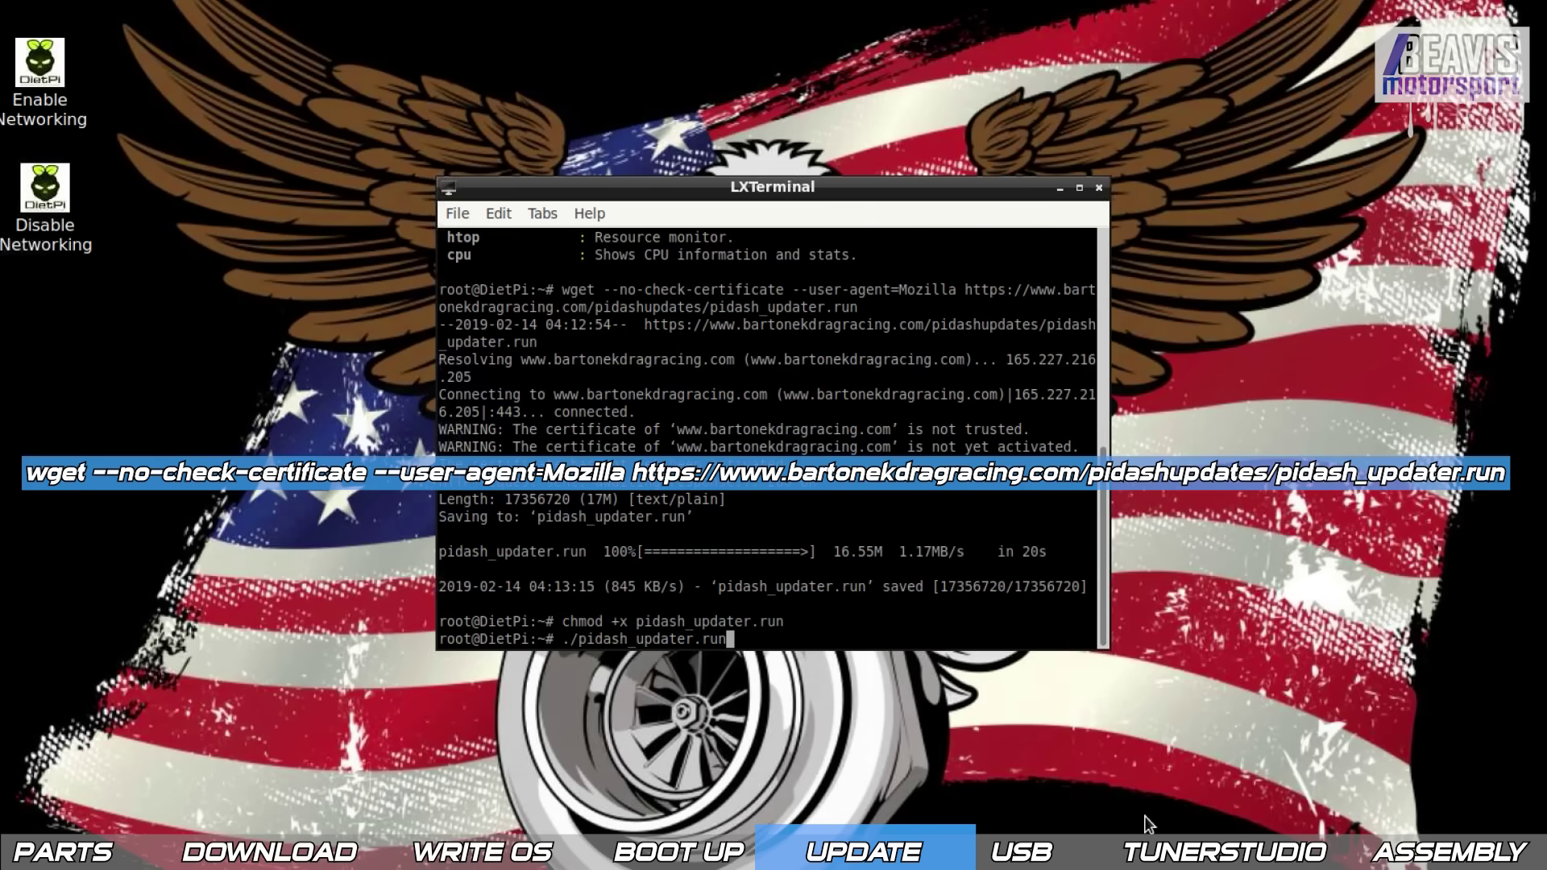
key(Return)
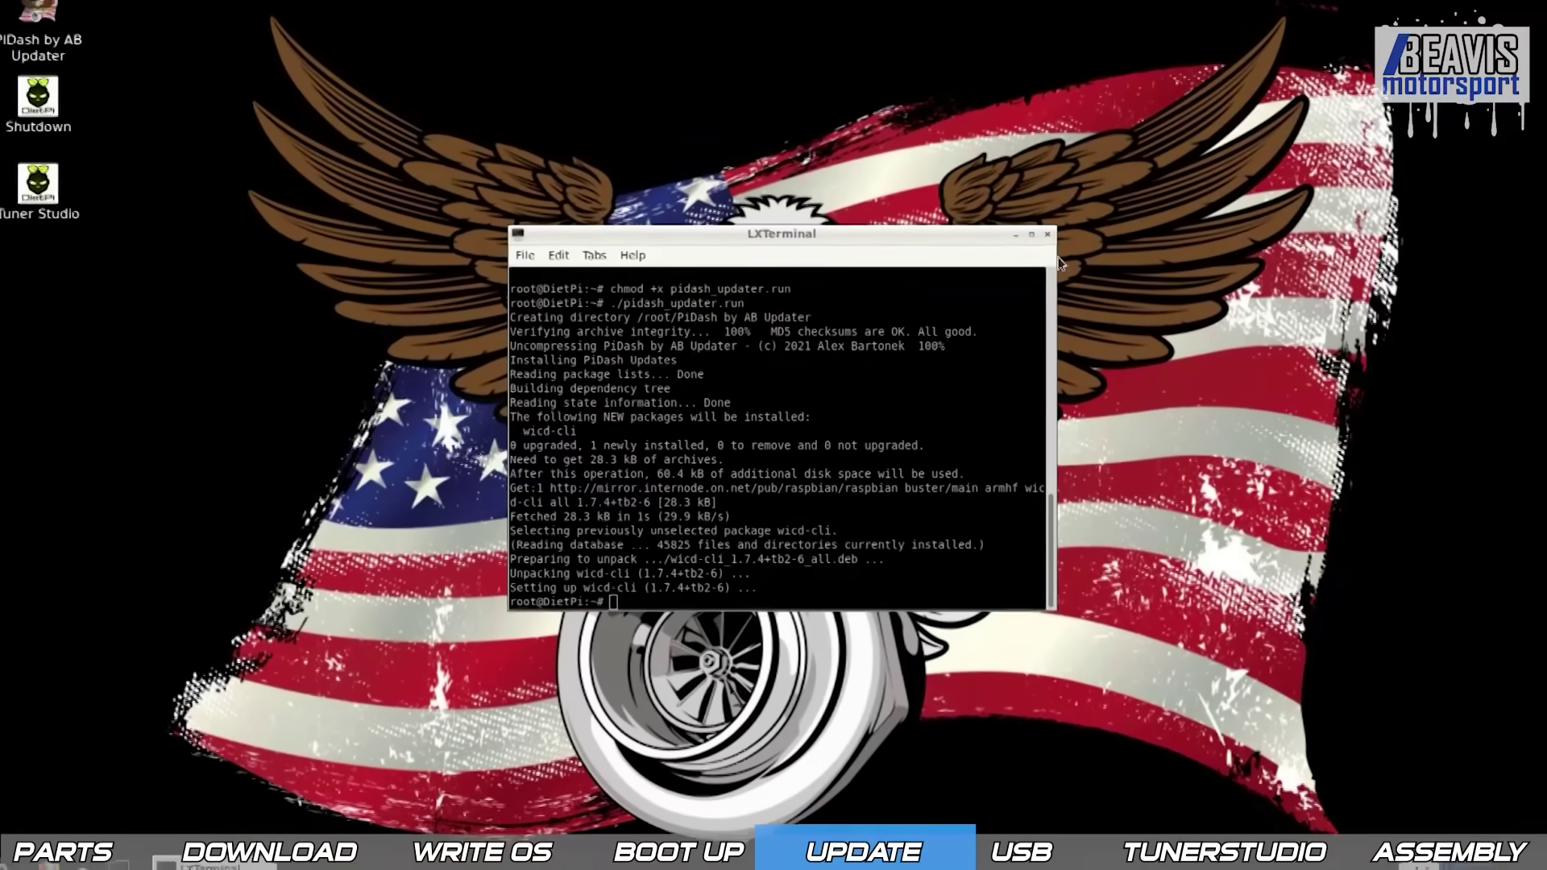
Launch PiDash by AB Updater via Execute and run Check for PiDash Updates, dismissing the time notice.
click(1049, 237)
double_click(51, 22)
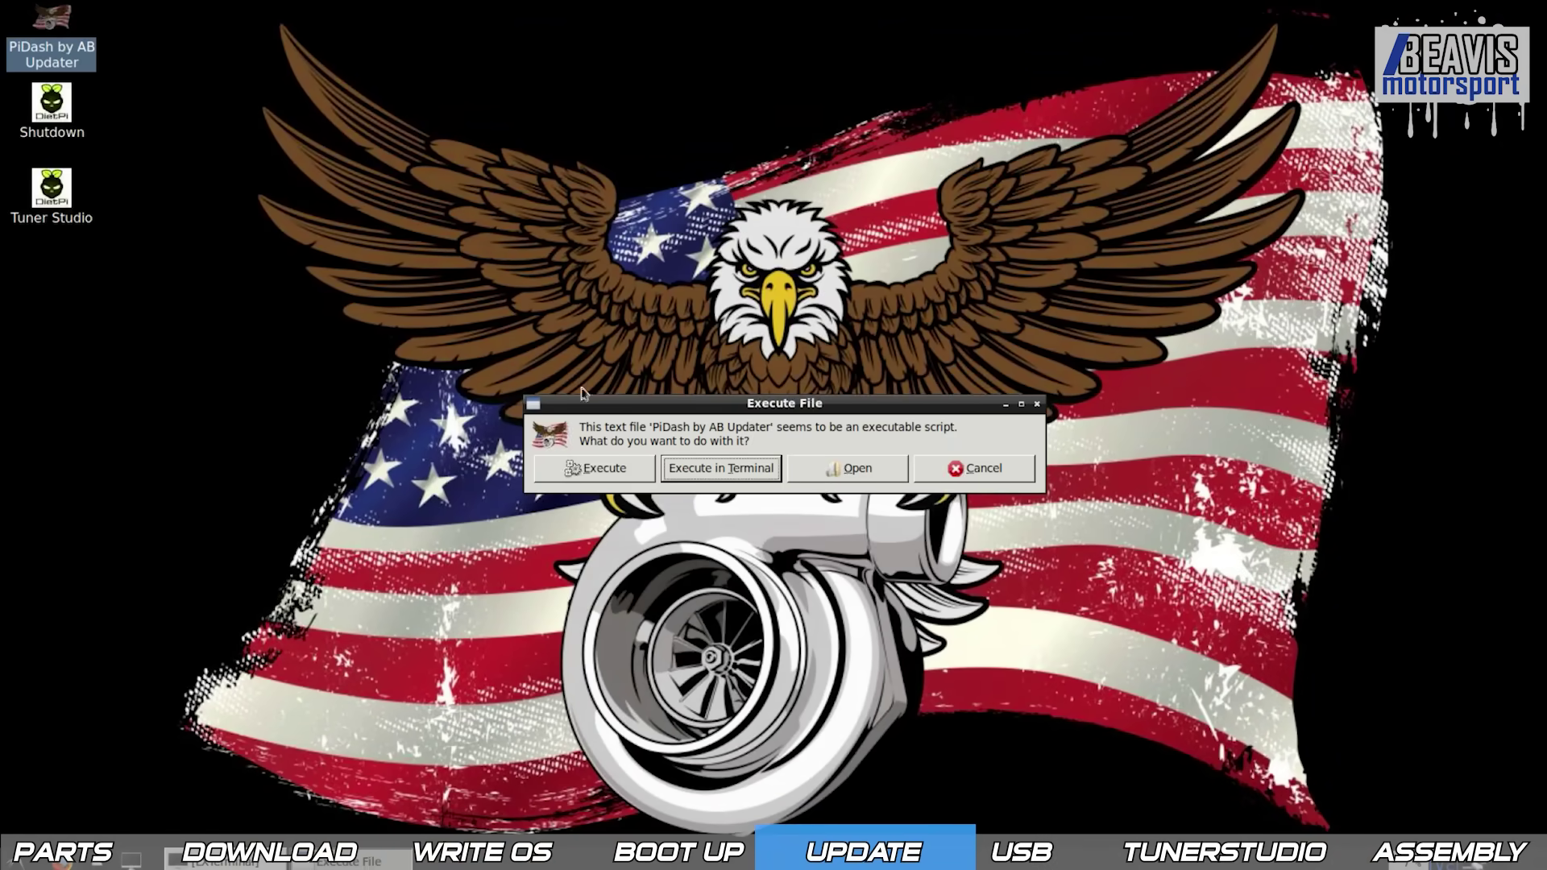
click(611, 466)
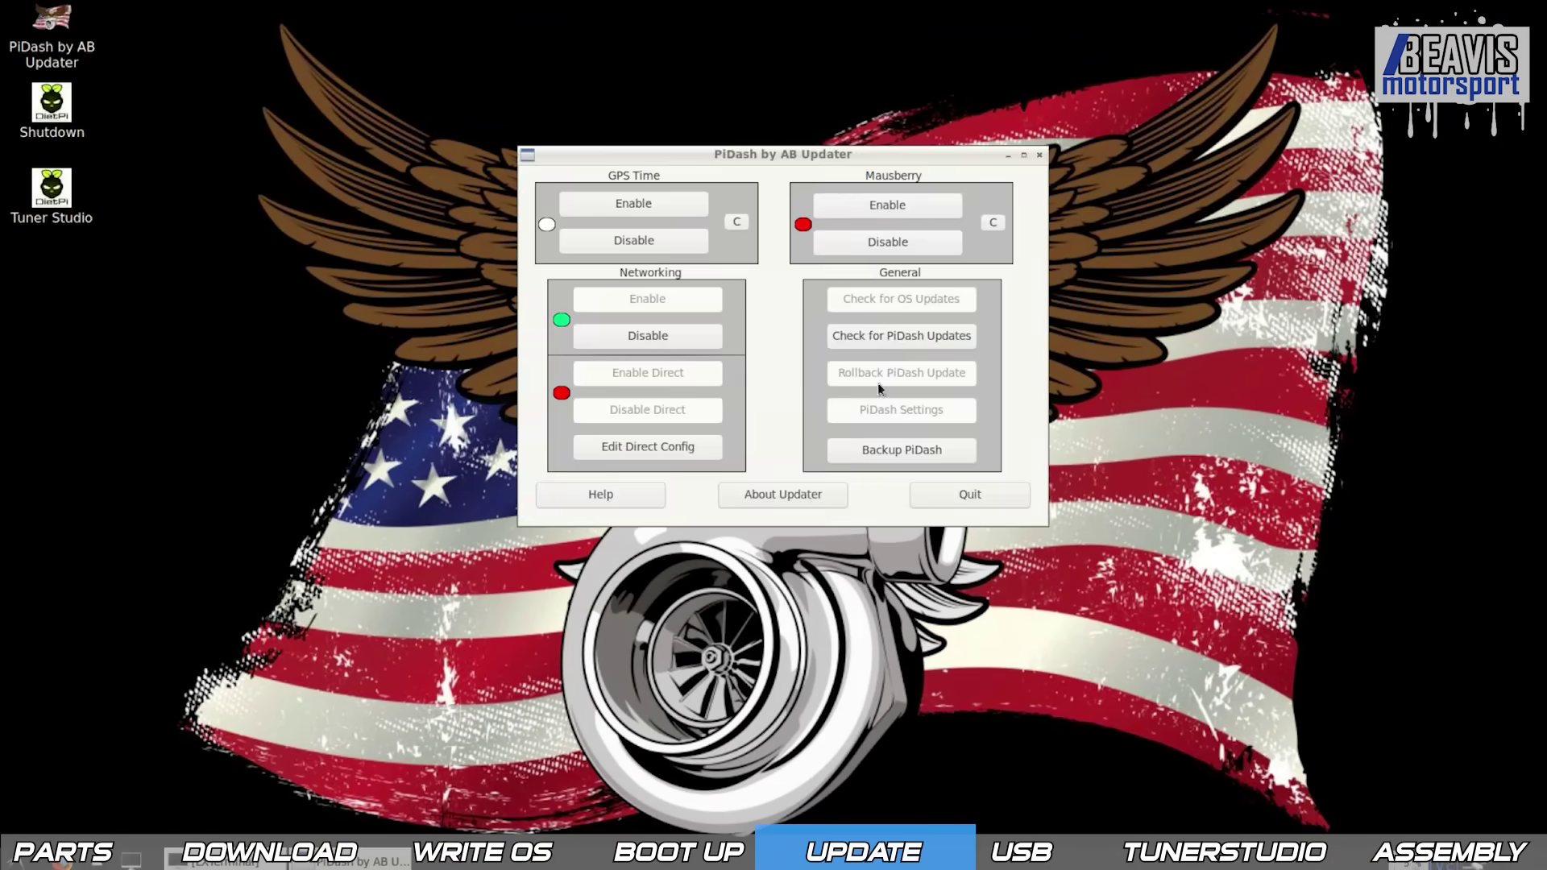
click(913, 339)
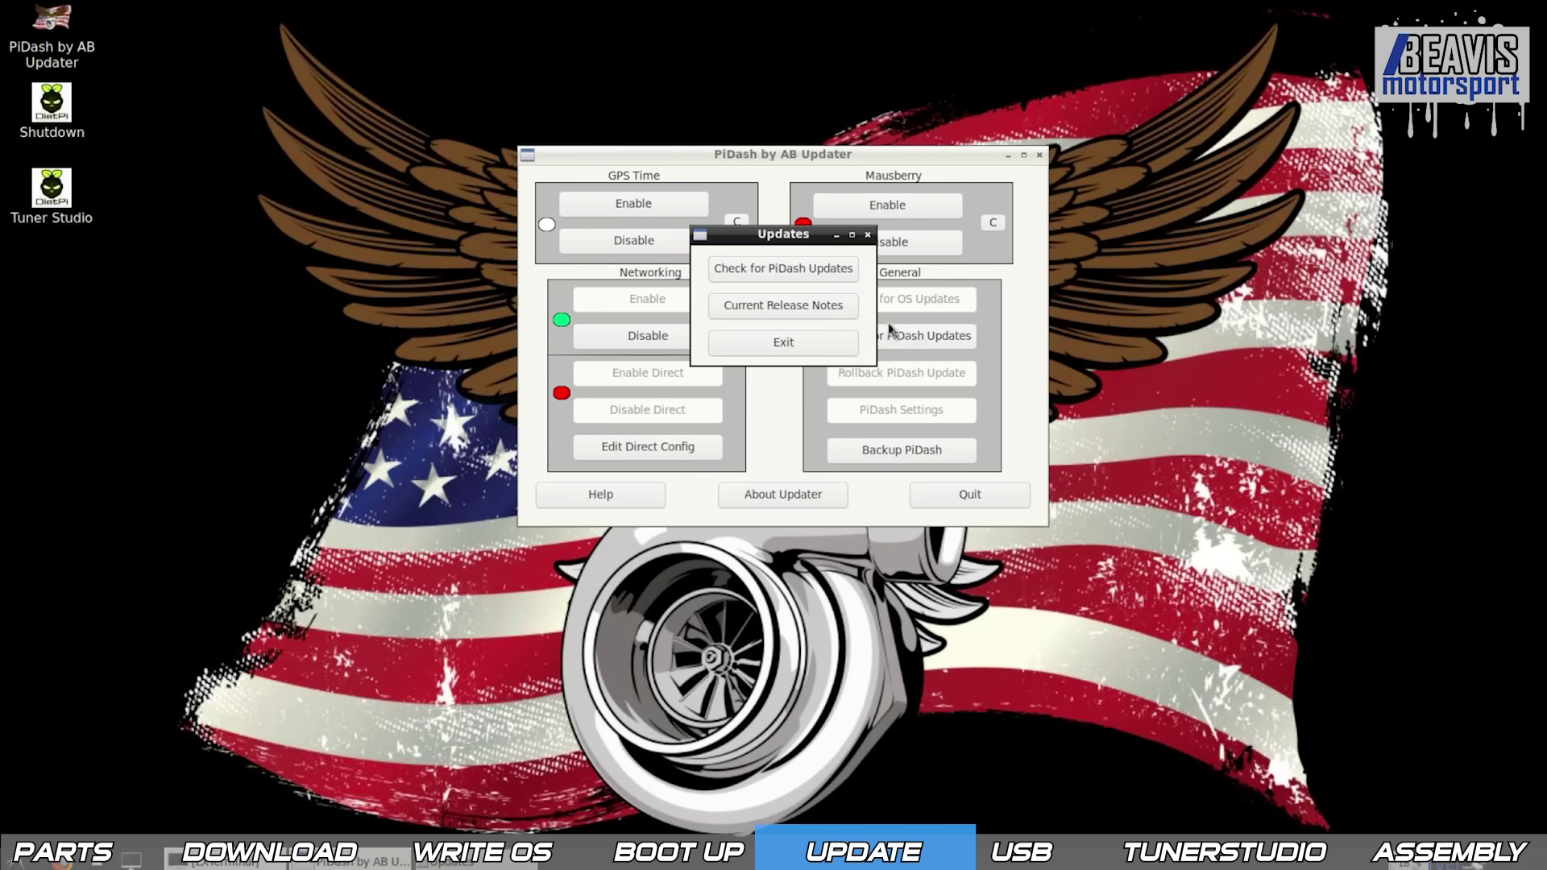
click(840, 274)
click(800, 390)
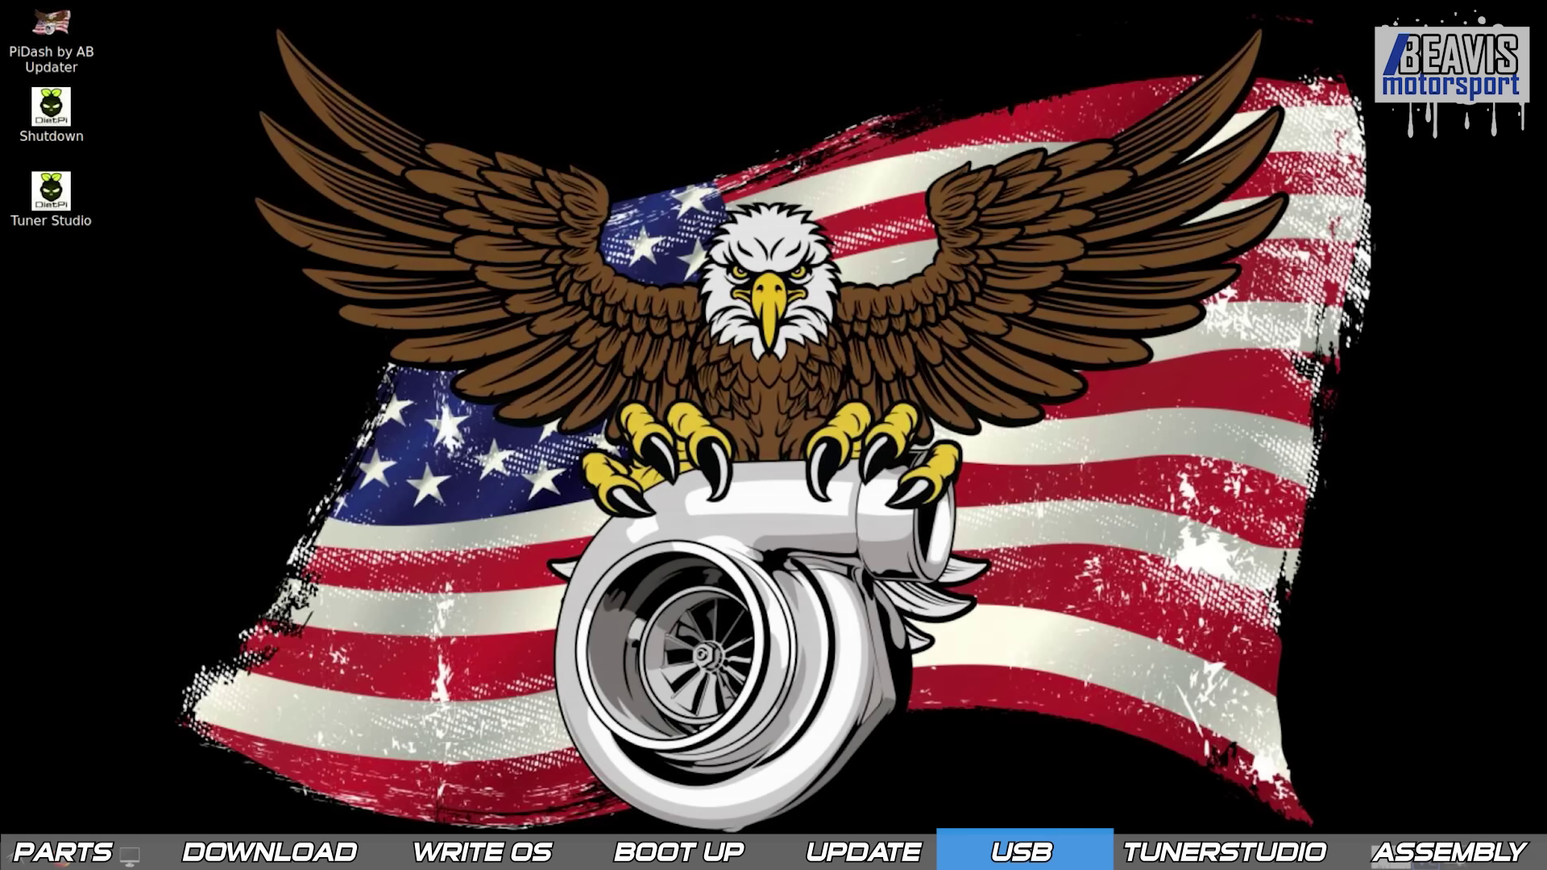
Open a terminal and list the disks and partitions with fdisk -l.
key(ctrl+alt+t)
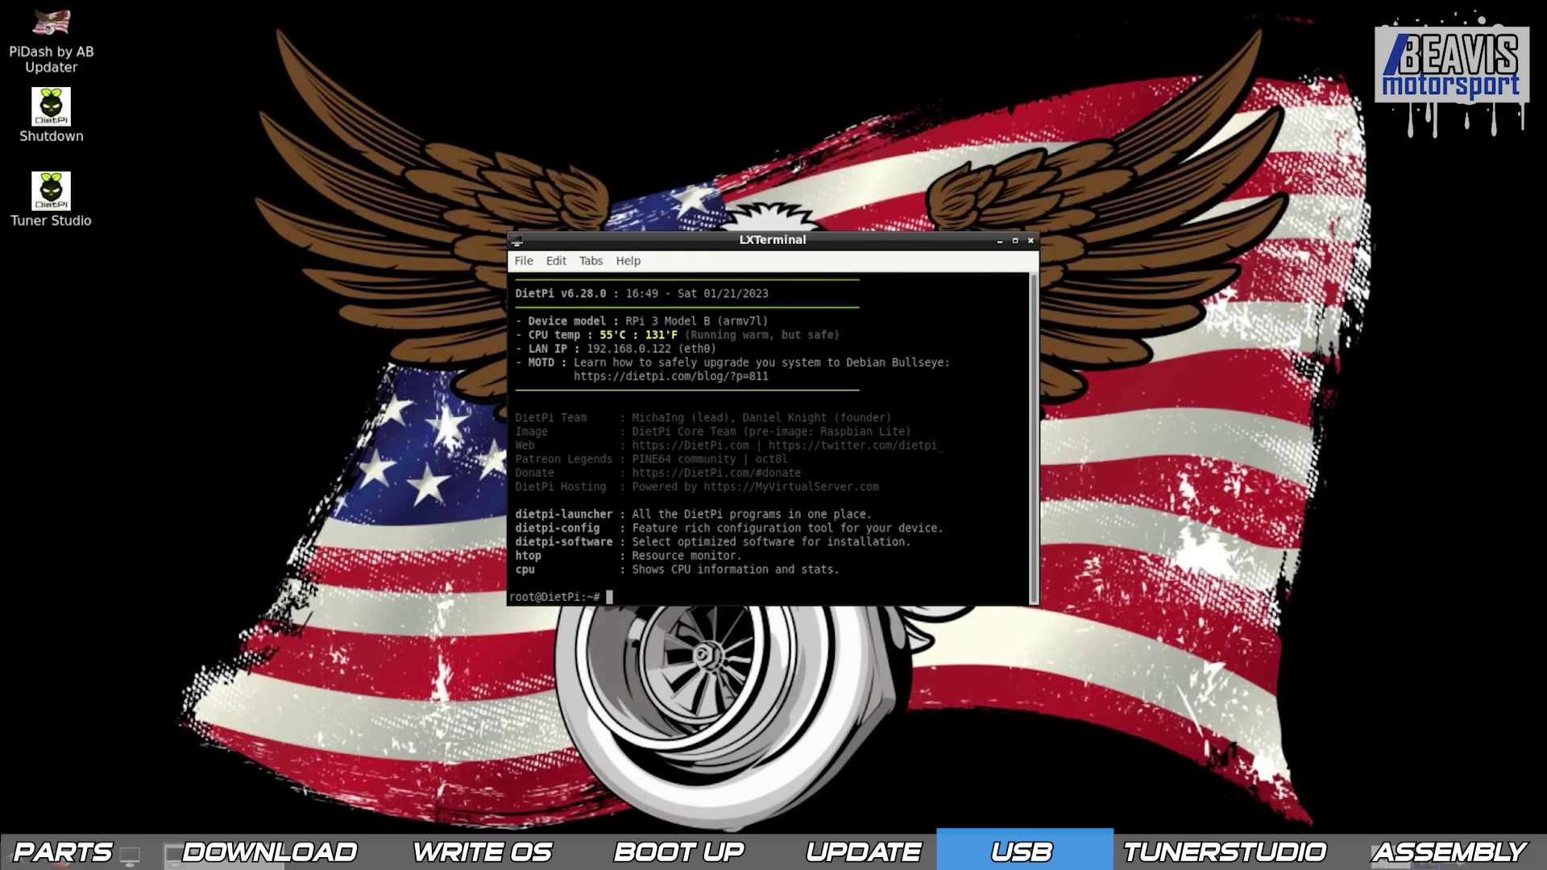
key(alt+F4)
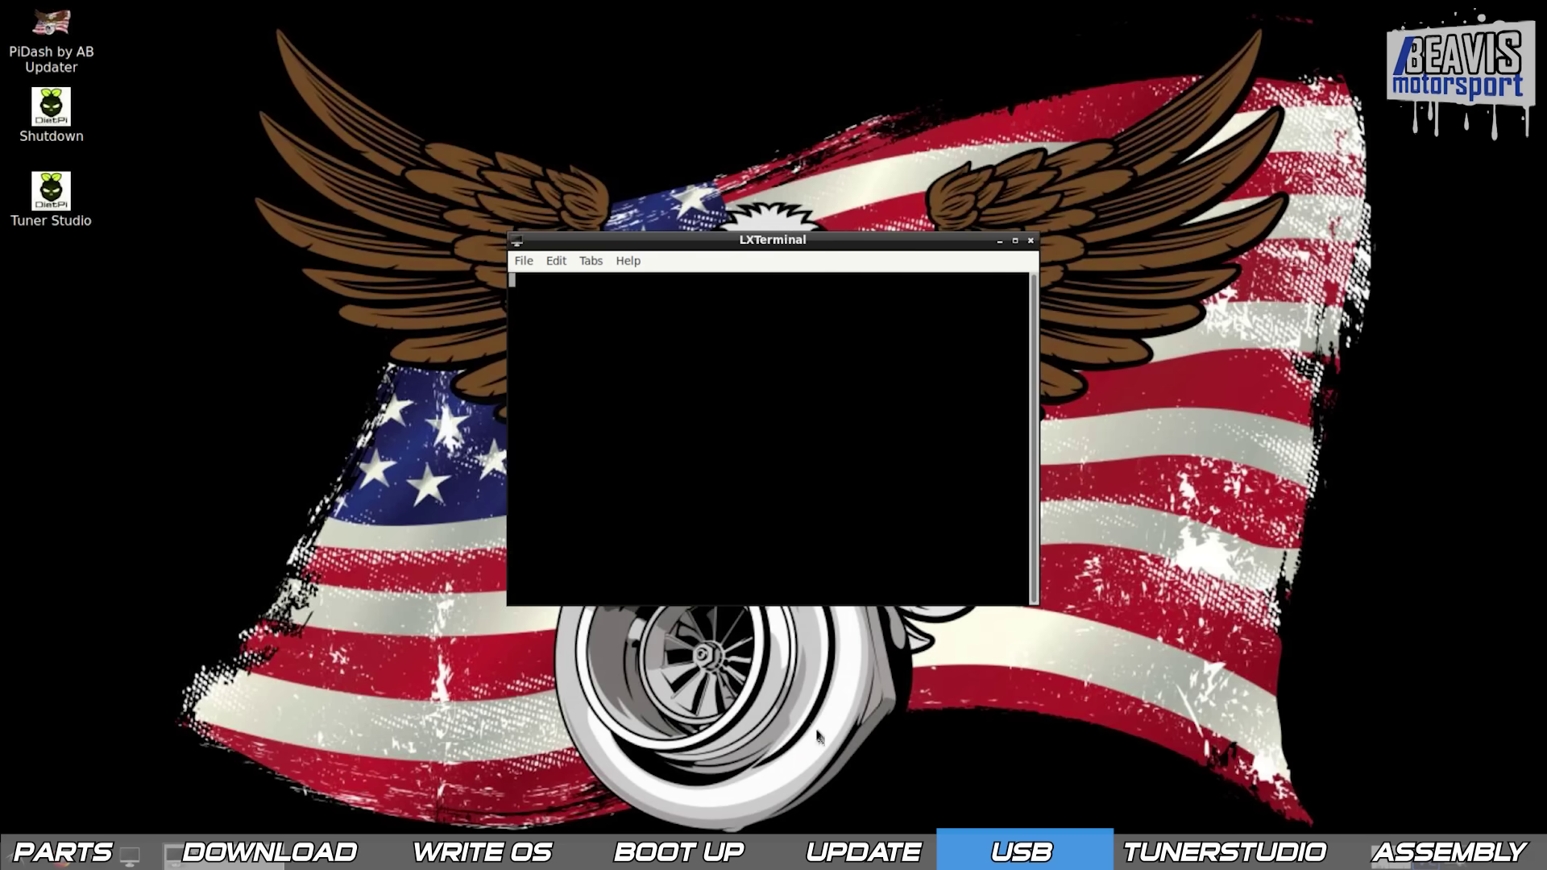
key(ctrl+alt+t)
text(sudo)
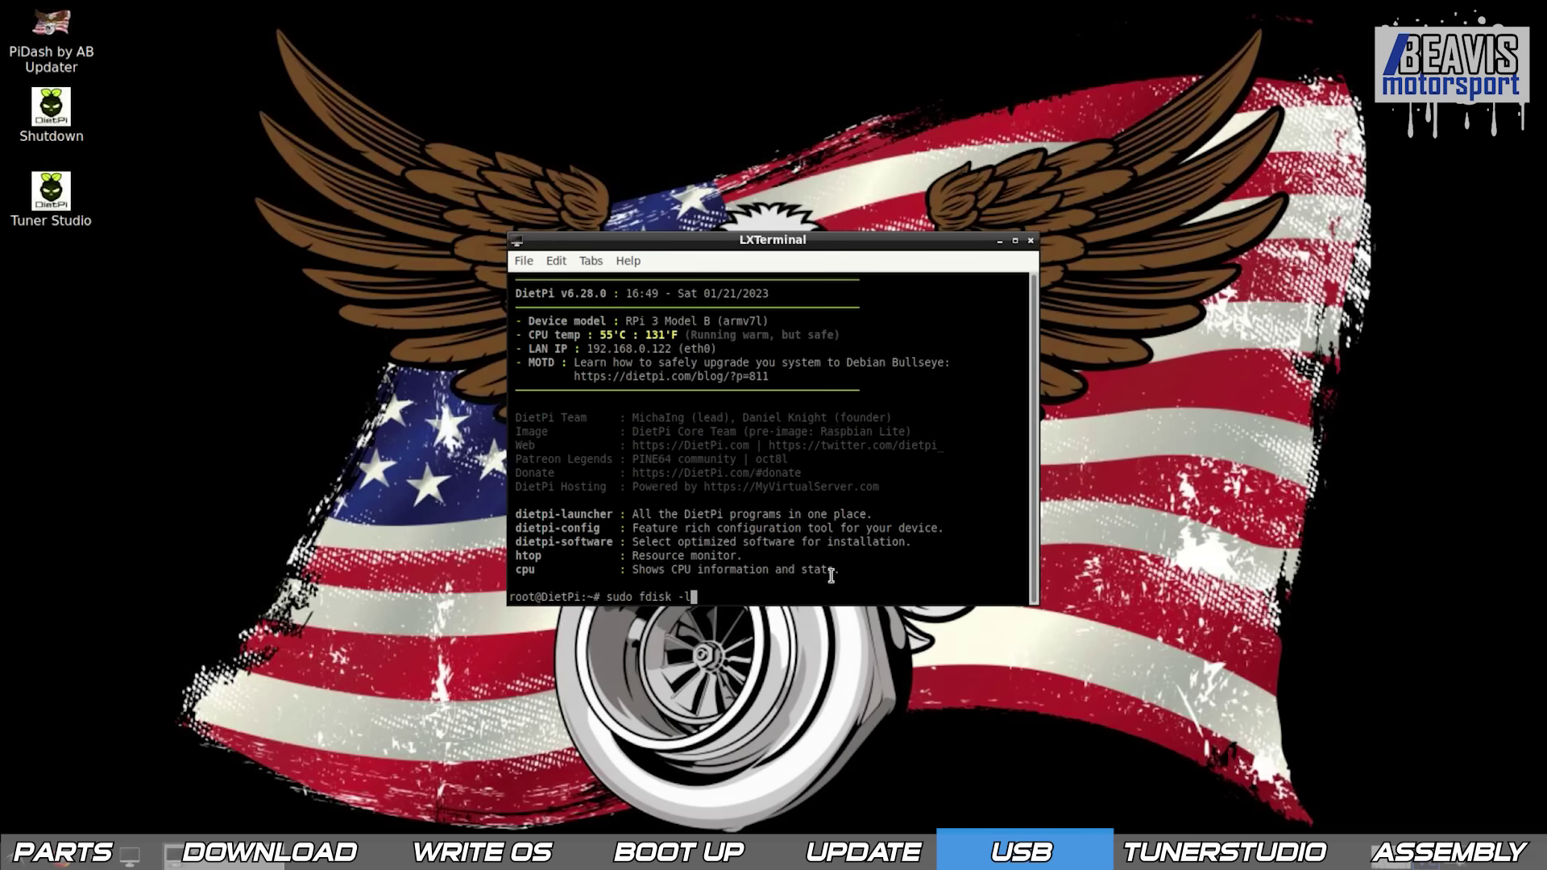
text(fdisk -l)
key(Return)
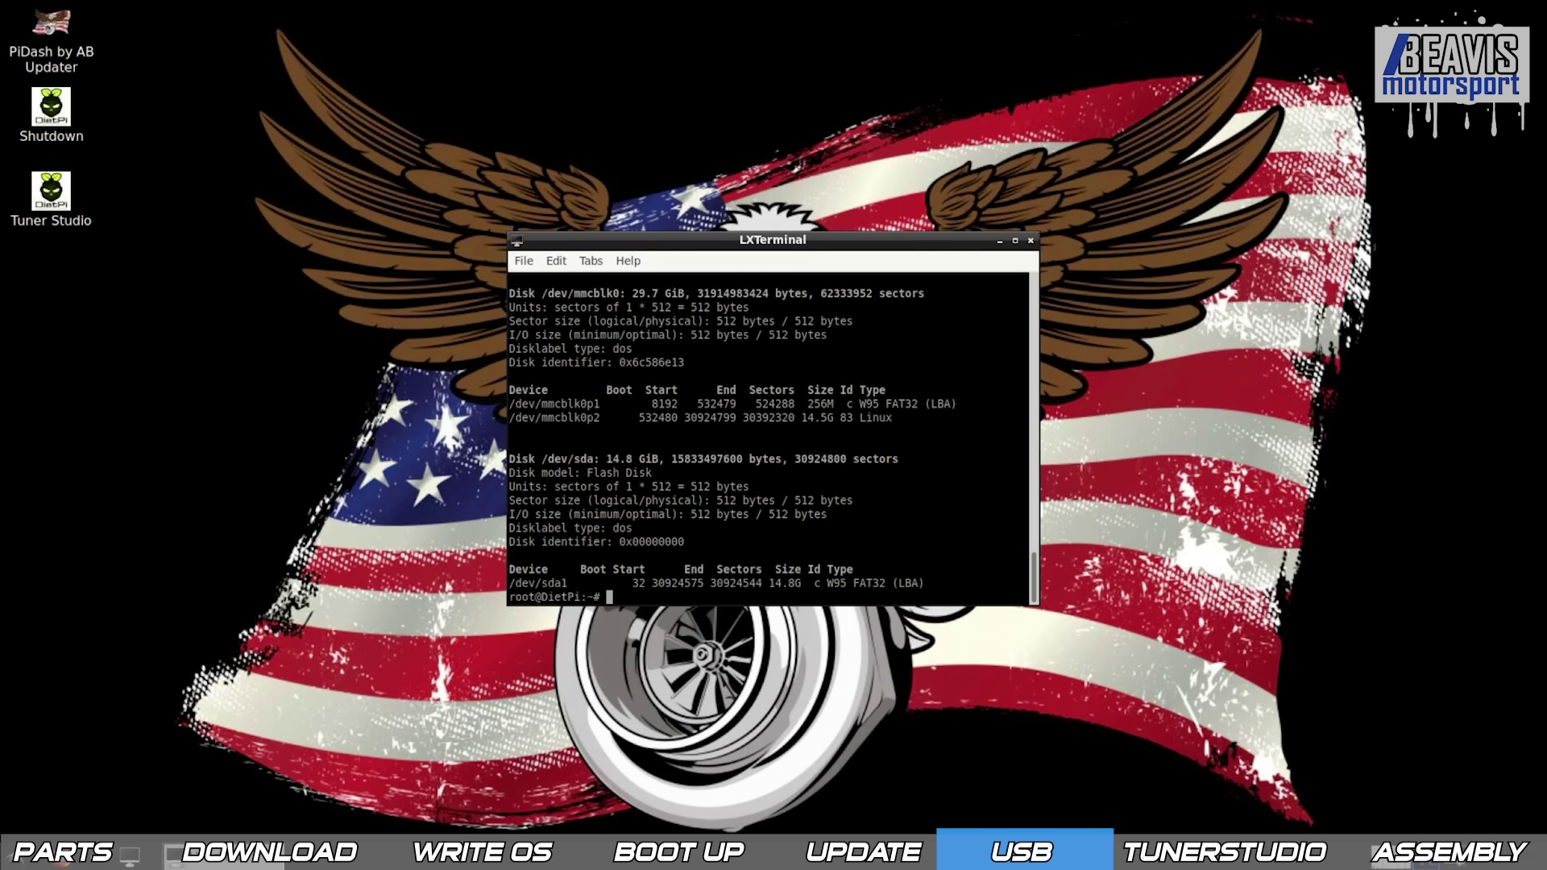
text(mkdir /usb-drive)
Create /usb-drive and mount /dev/sda1 on it.
key(Return)
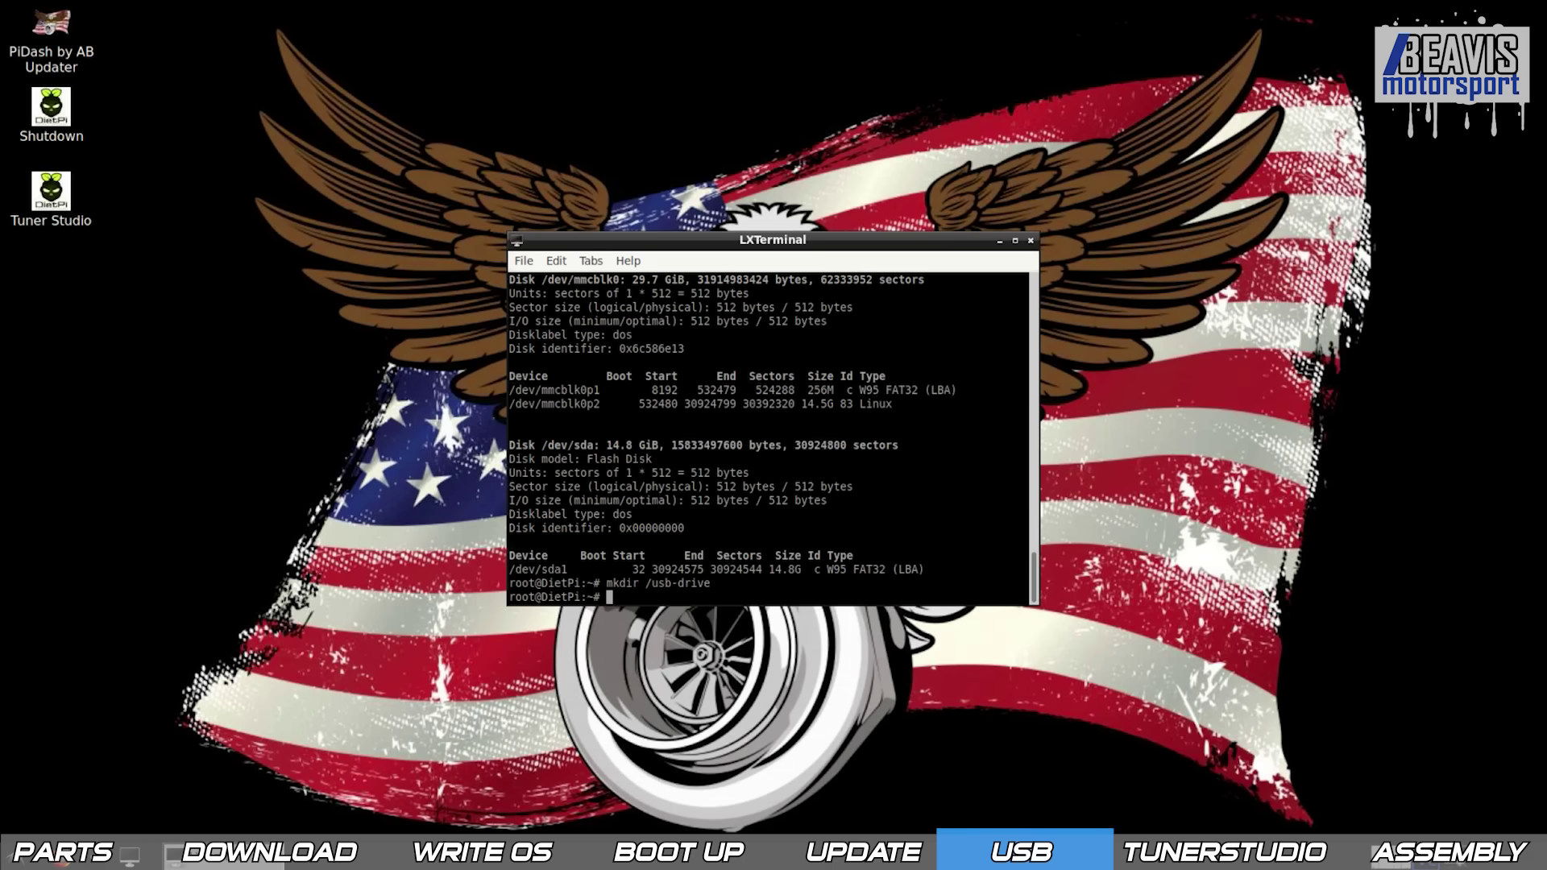
text(mount /dev/sda1 /media/usb-drive/)
key(Return)
text(mount /dev/sda1 /usb-drive/)
key(Return)
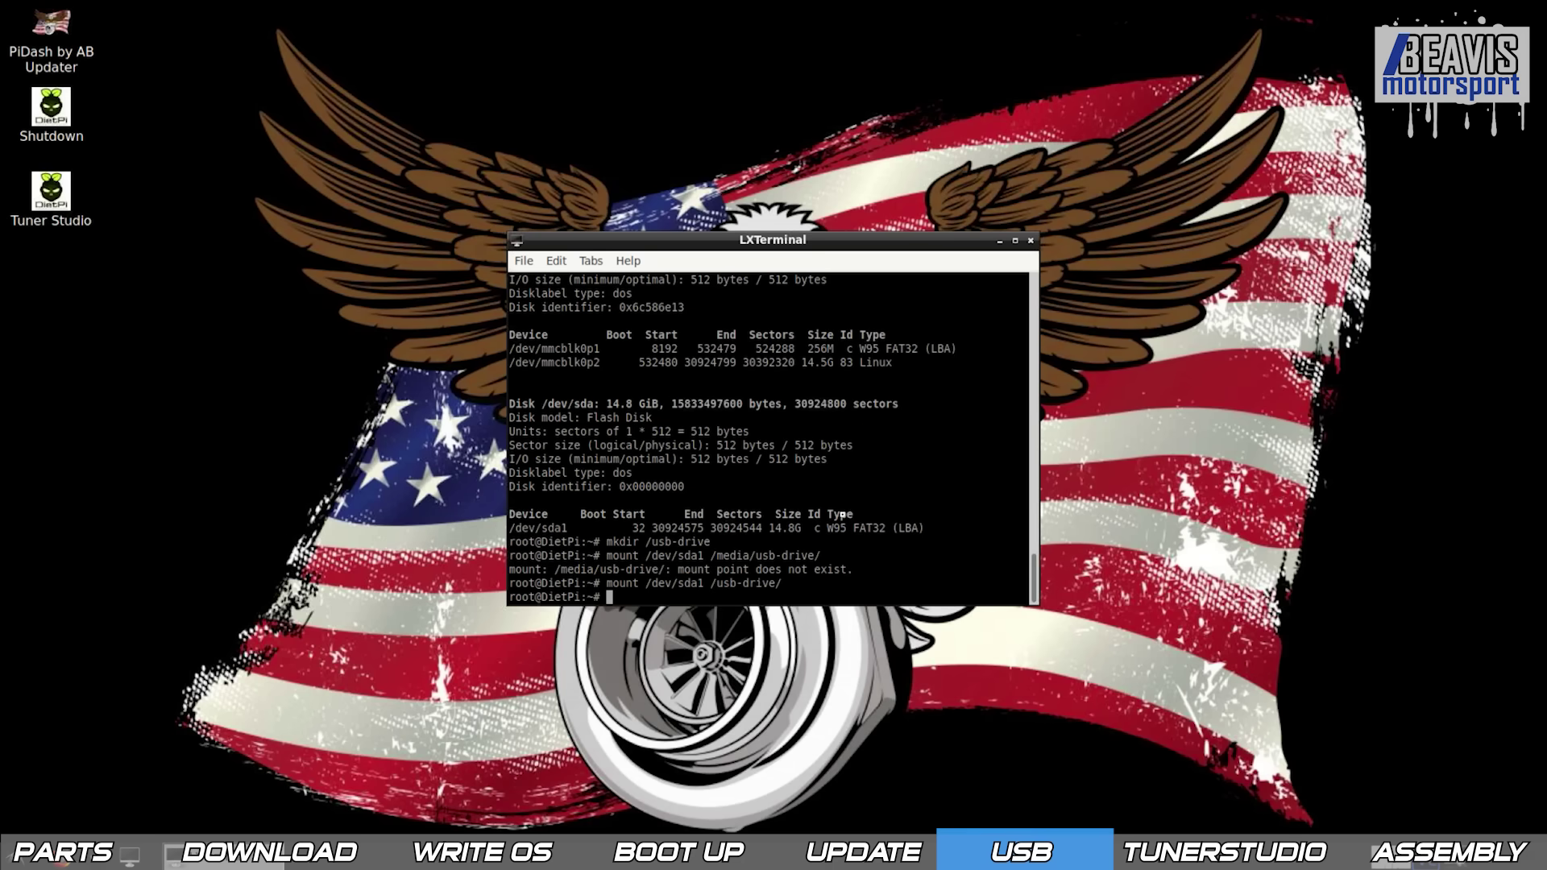
text(cd)
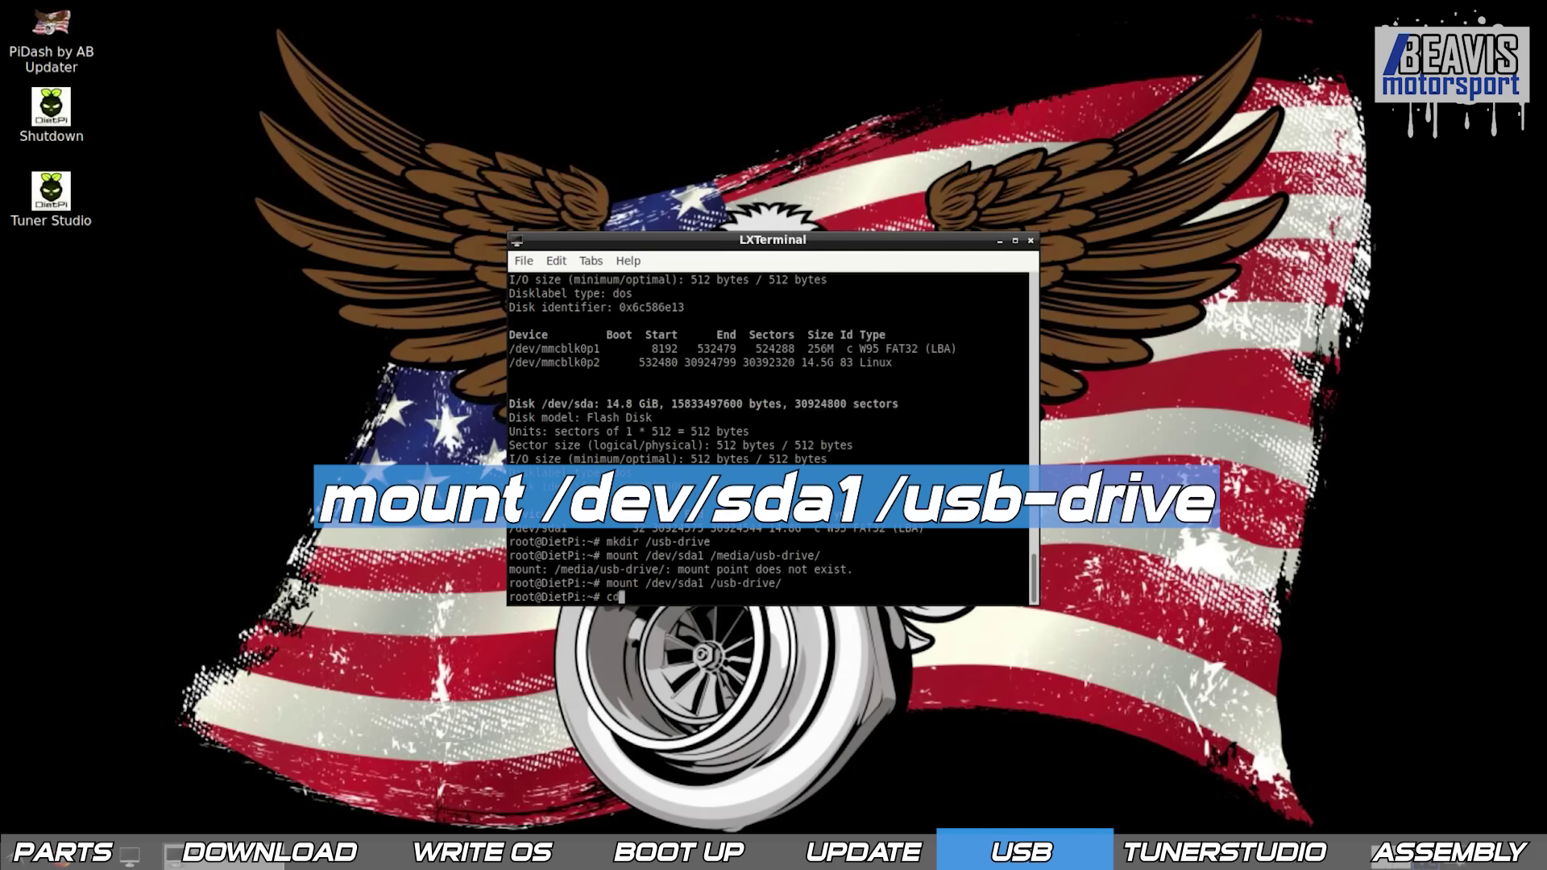
key(BackSpace)
key(BackSpace)
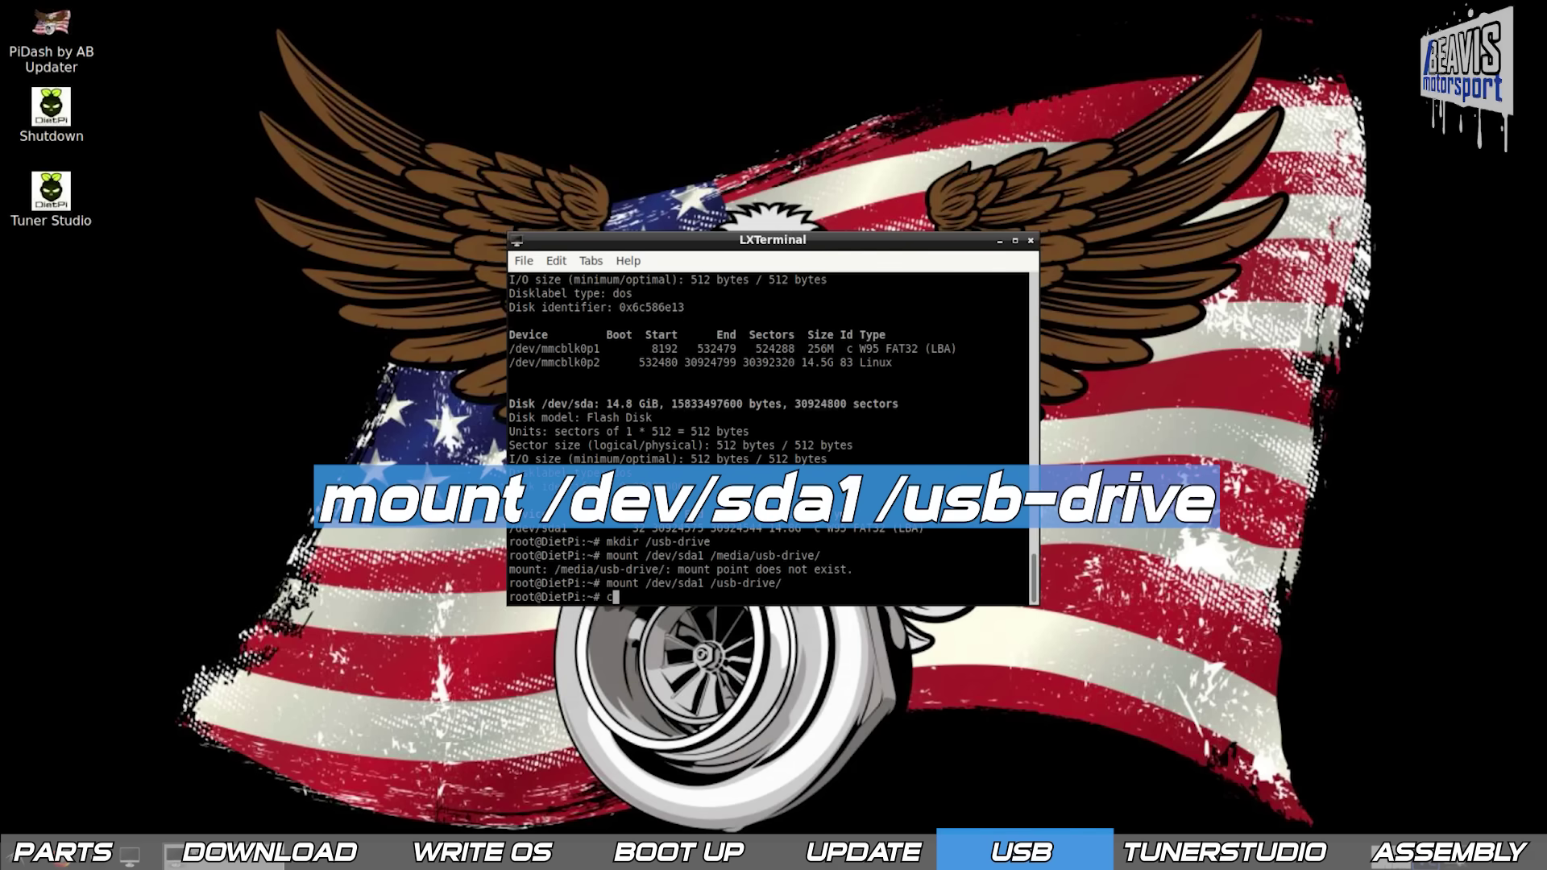
key(BackSpace)
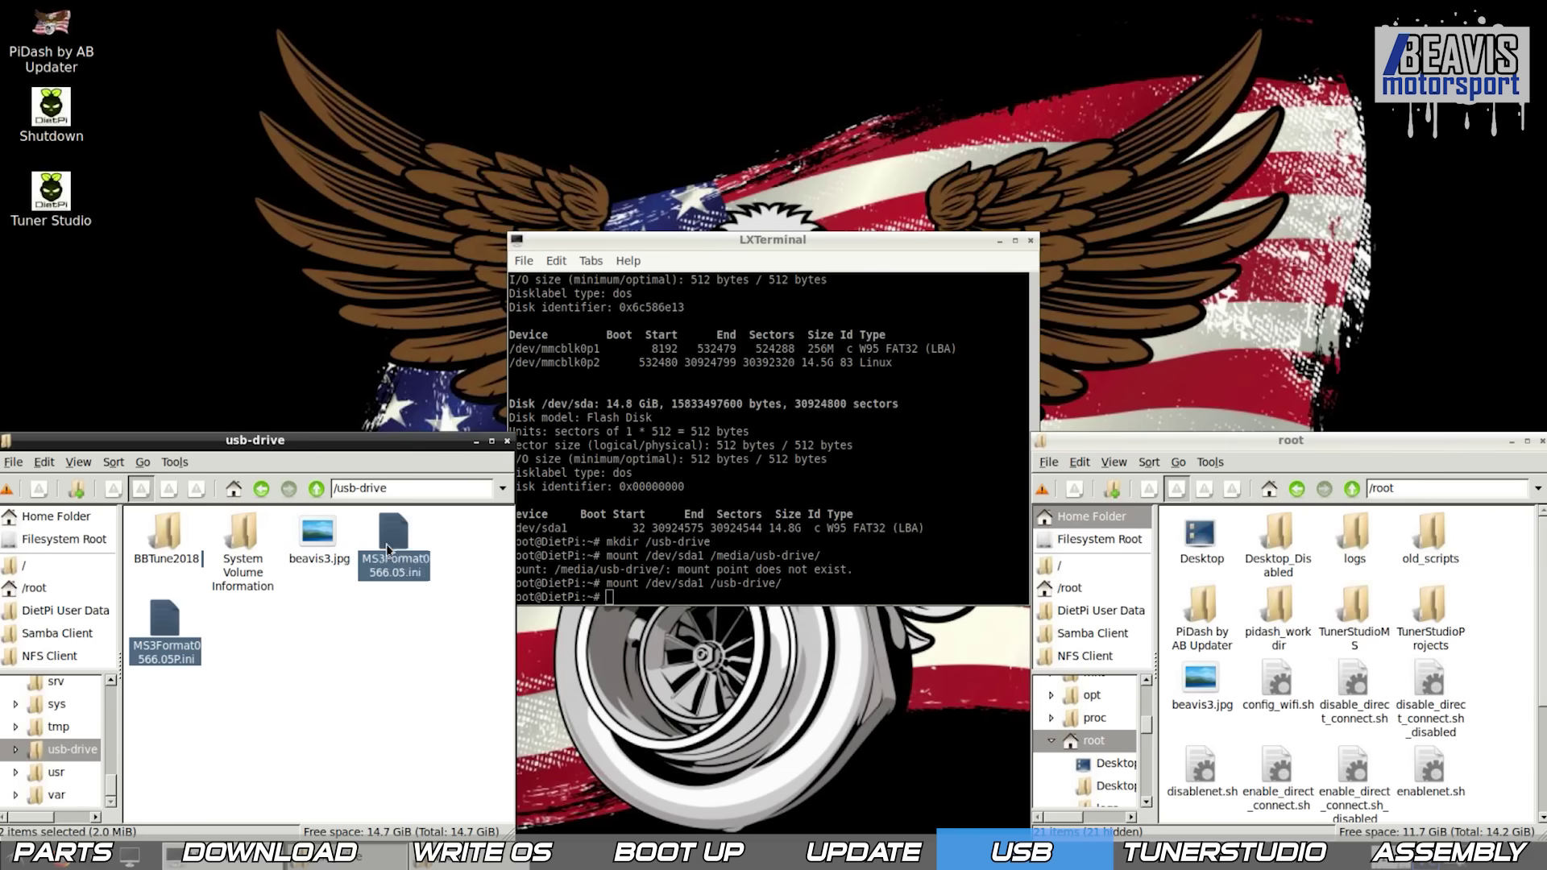
Browse into the TunerStudioMS config ecuDef folder.
double_click(1401, 631)
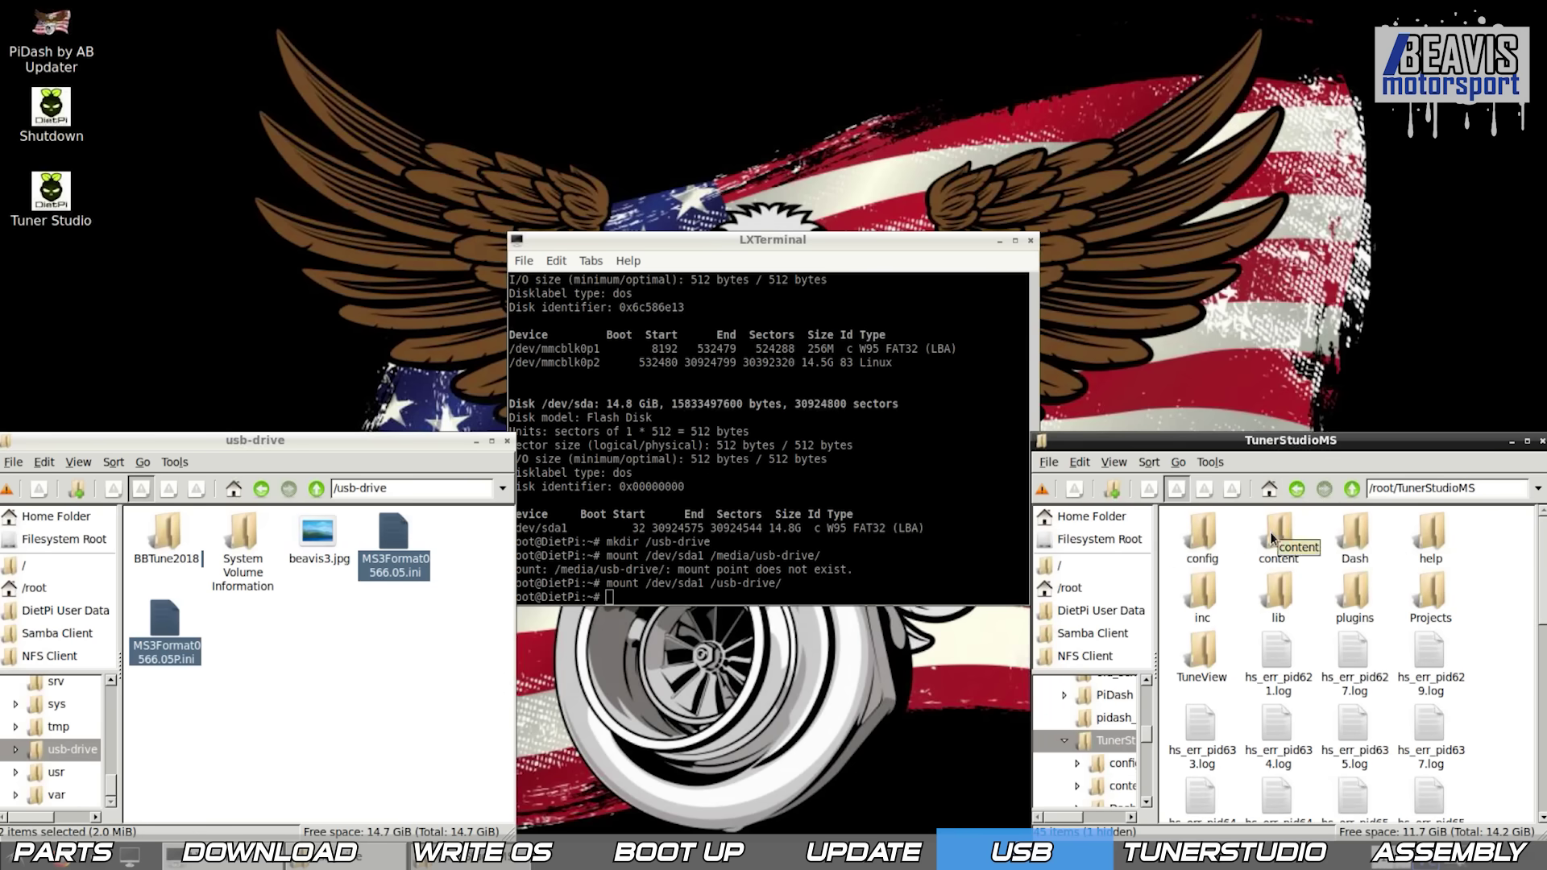
double_click(1209, 559)
double_click(1276, 531)
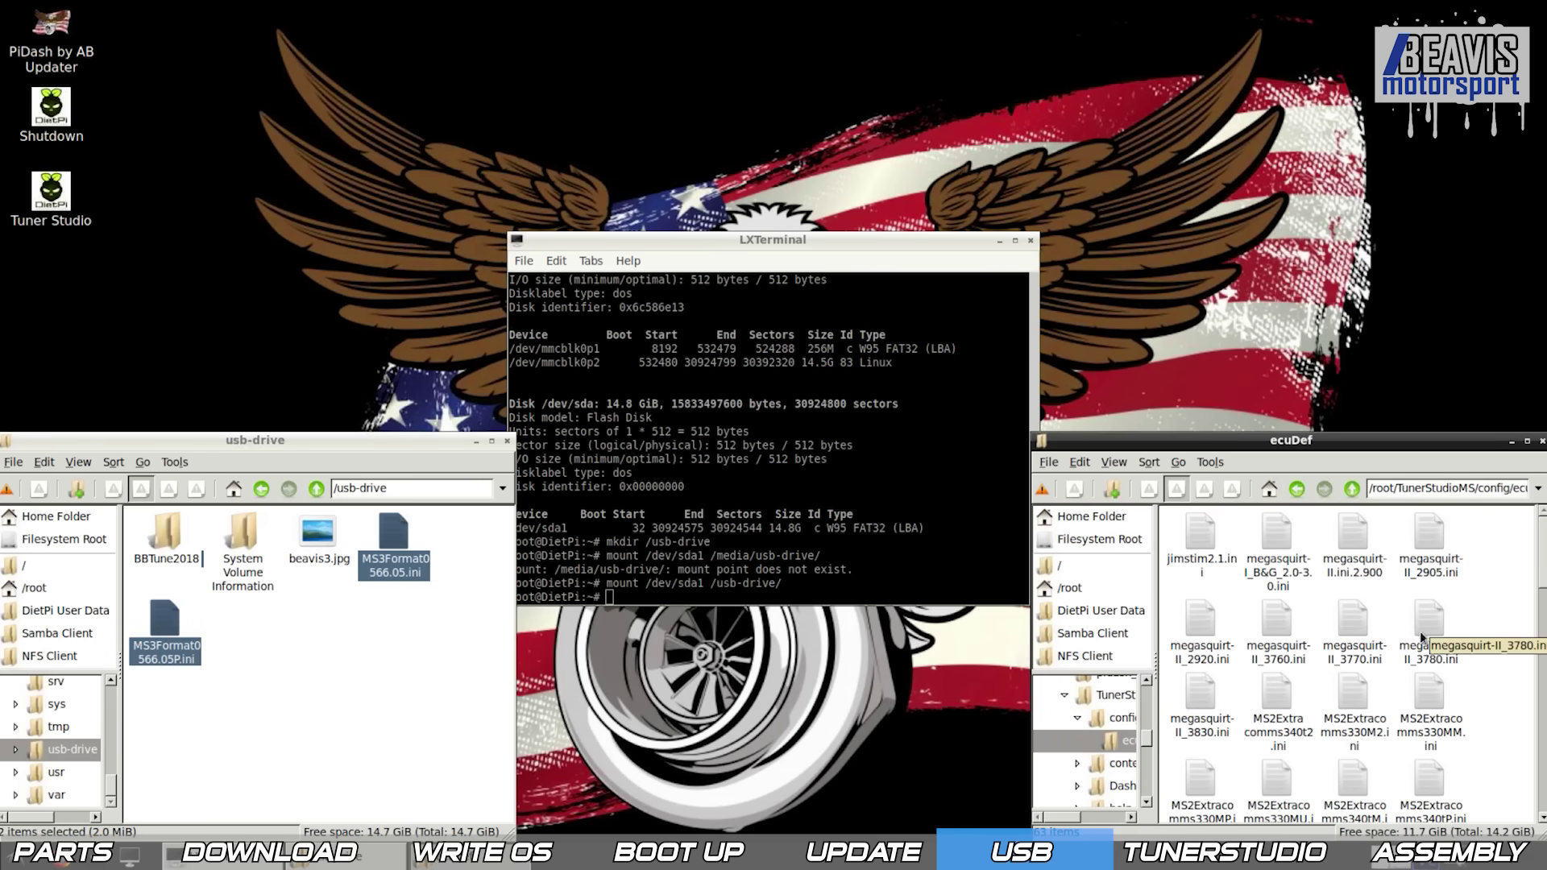
Set /root/beavis3.jpg as the wallpaper in Desktop Preferences.
right_click(303, 433)
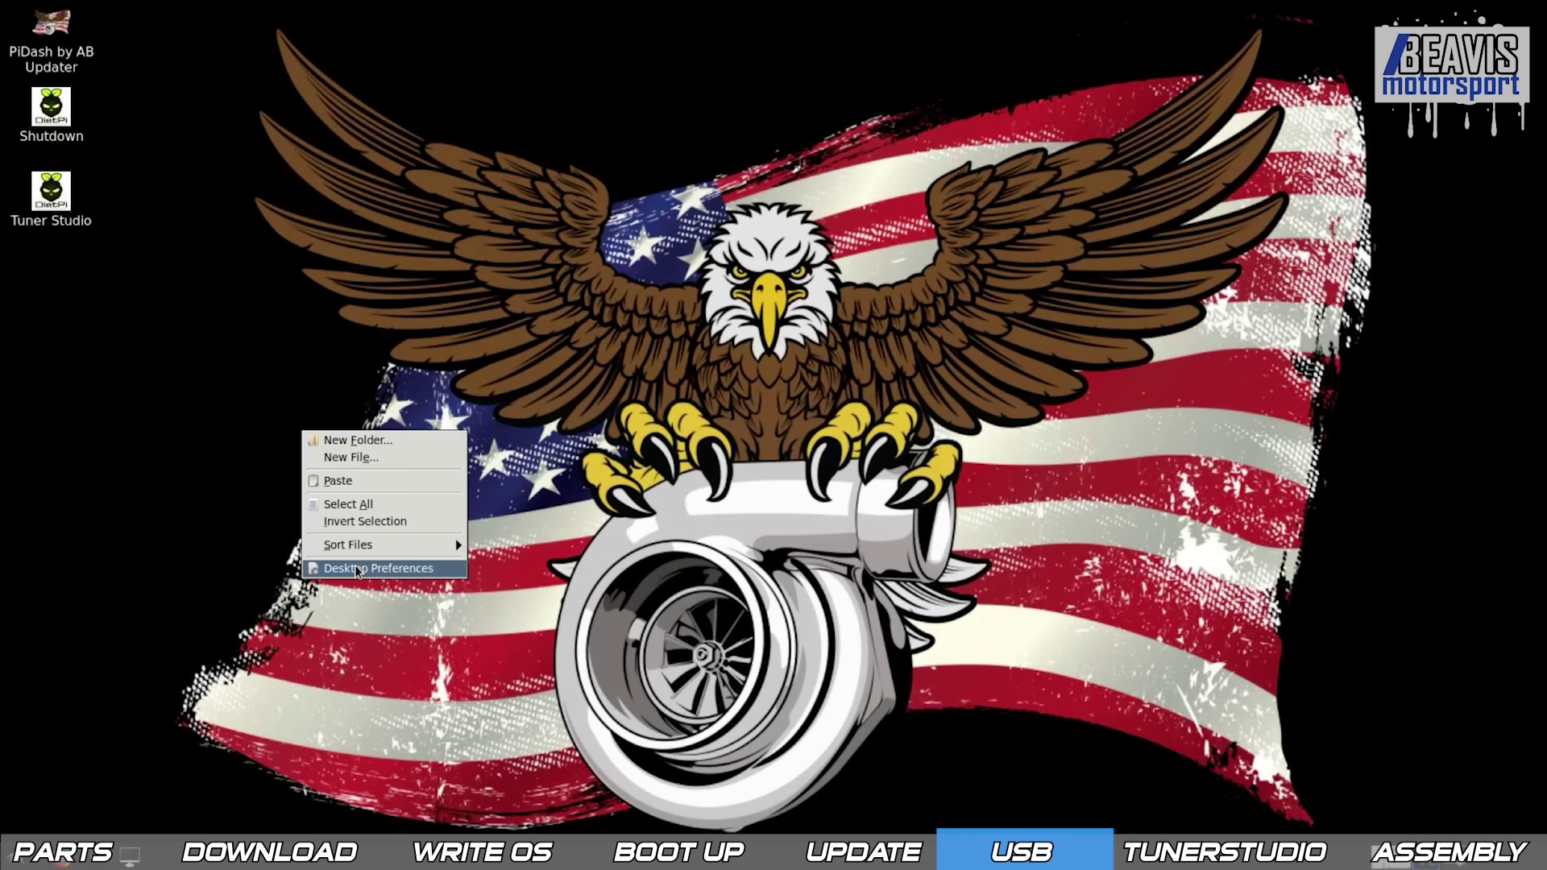
click(359, 568)
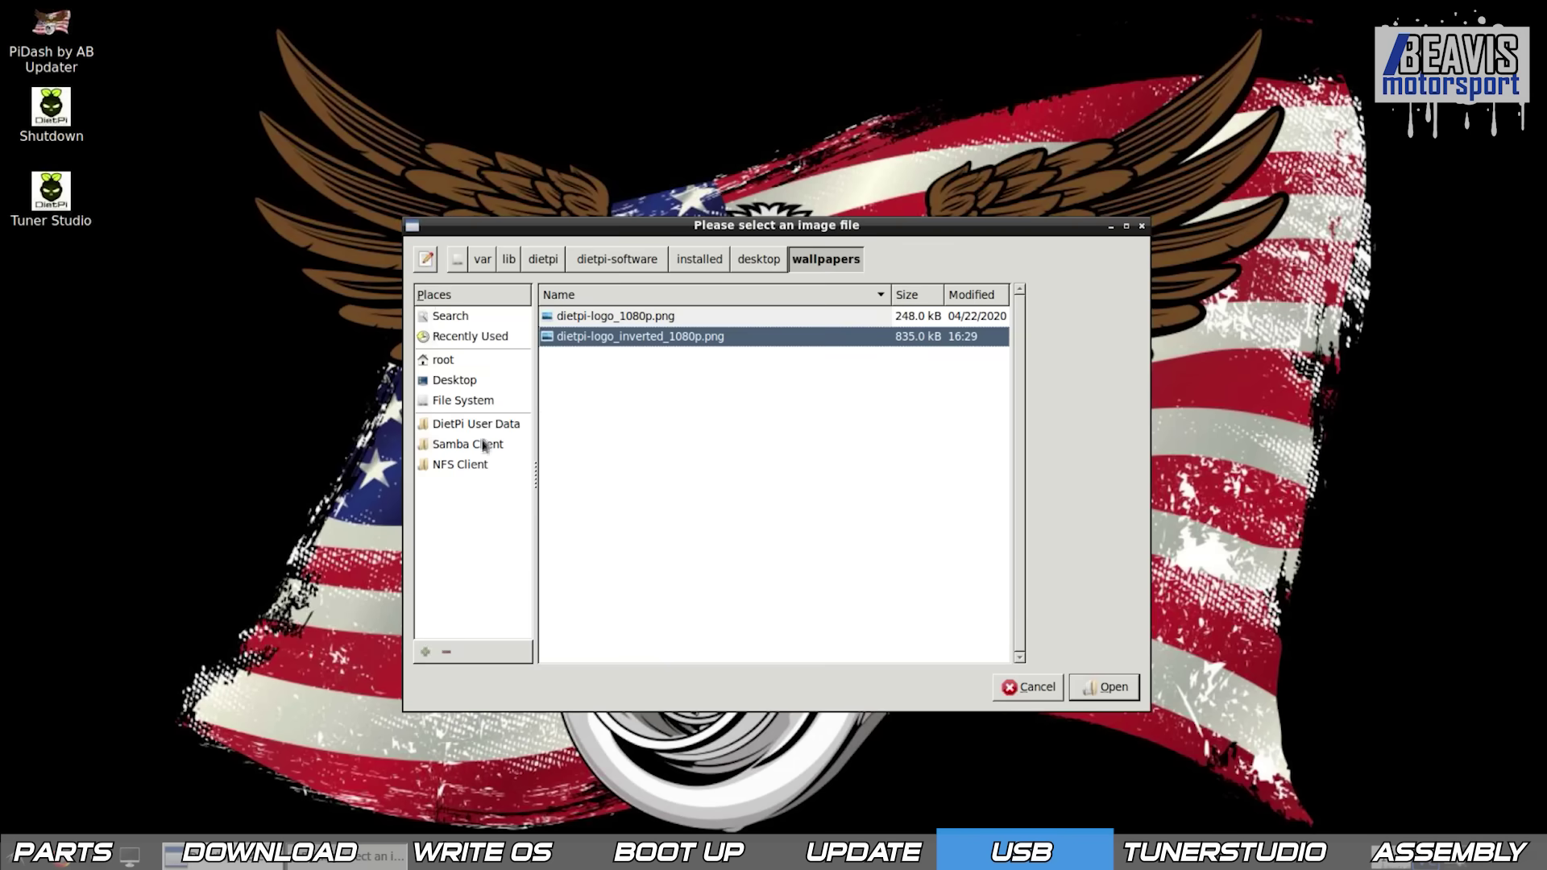
click(444, 361)
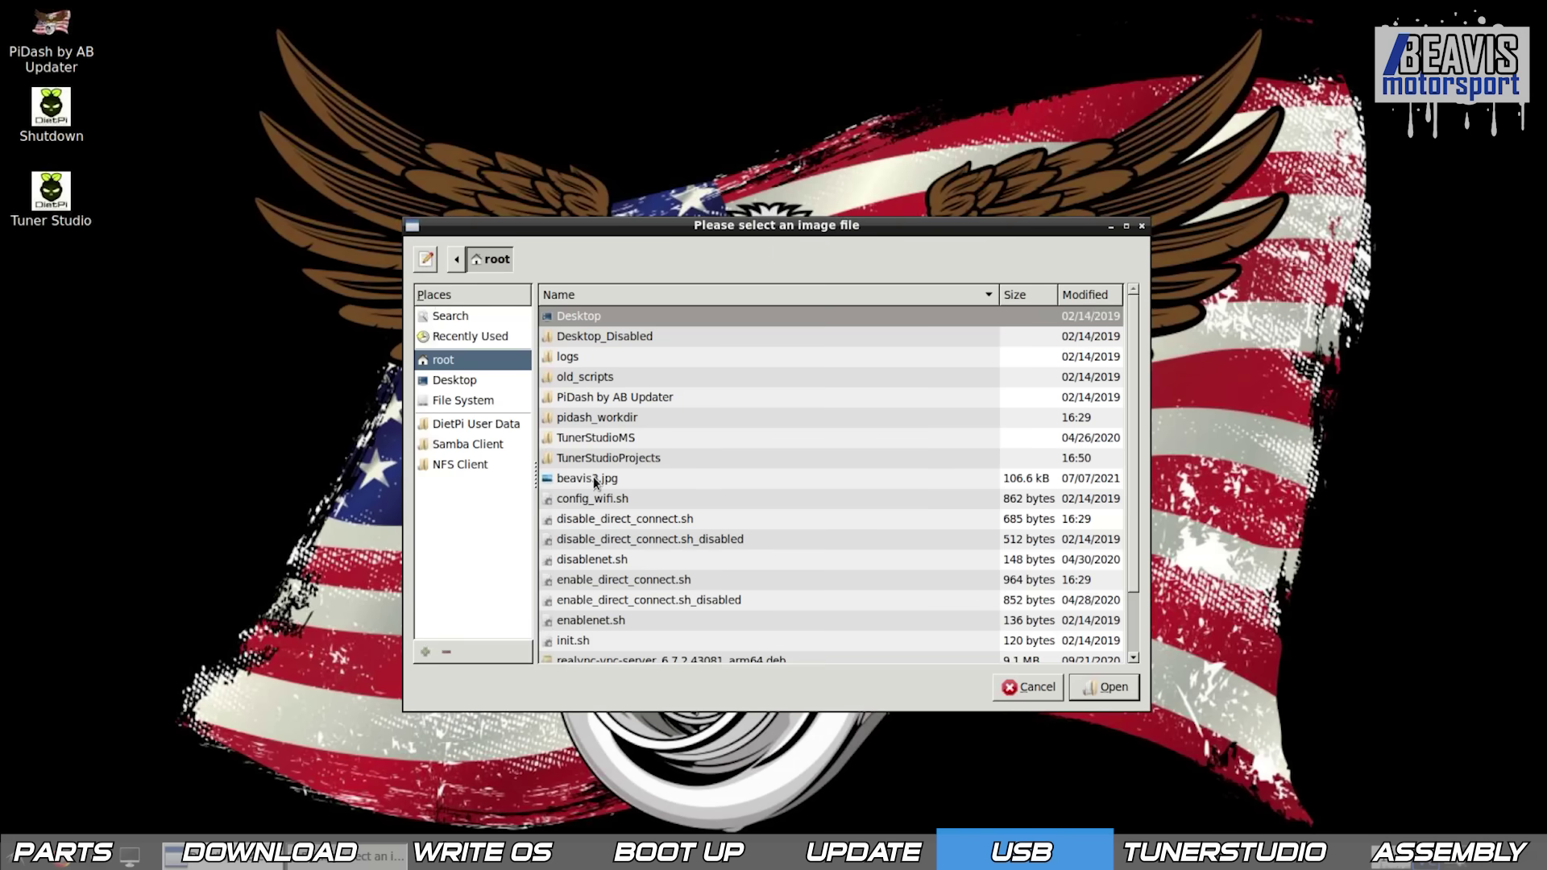
click(593, 481)
key(Return)
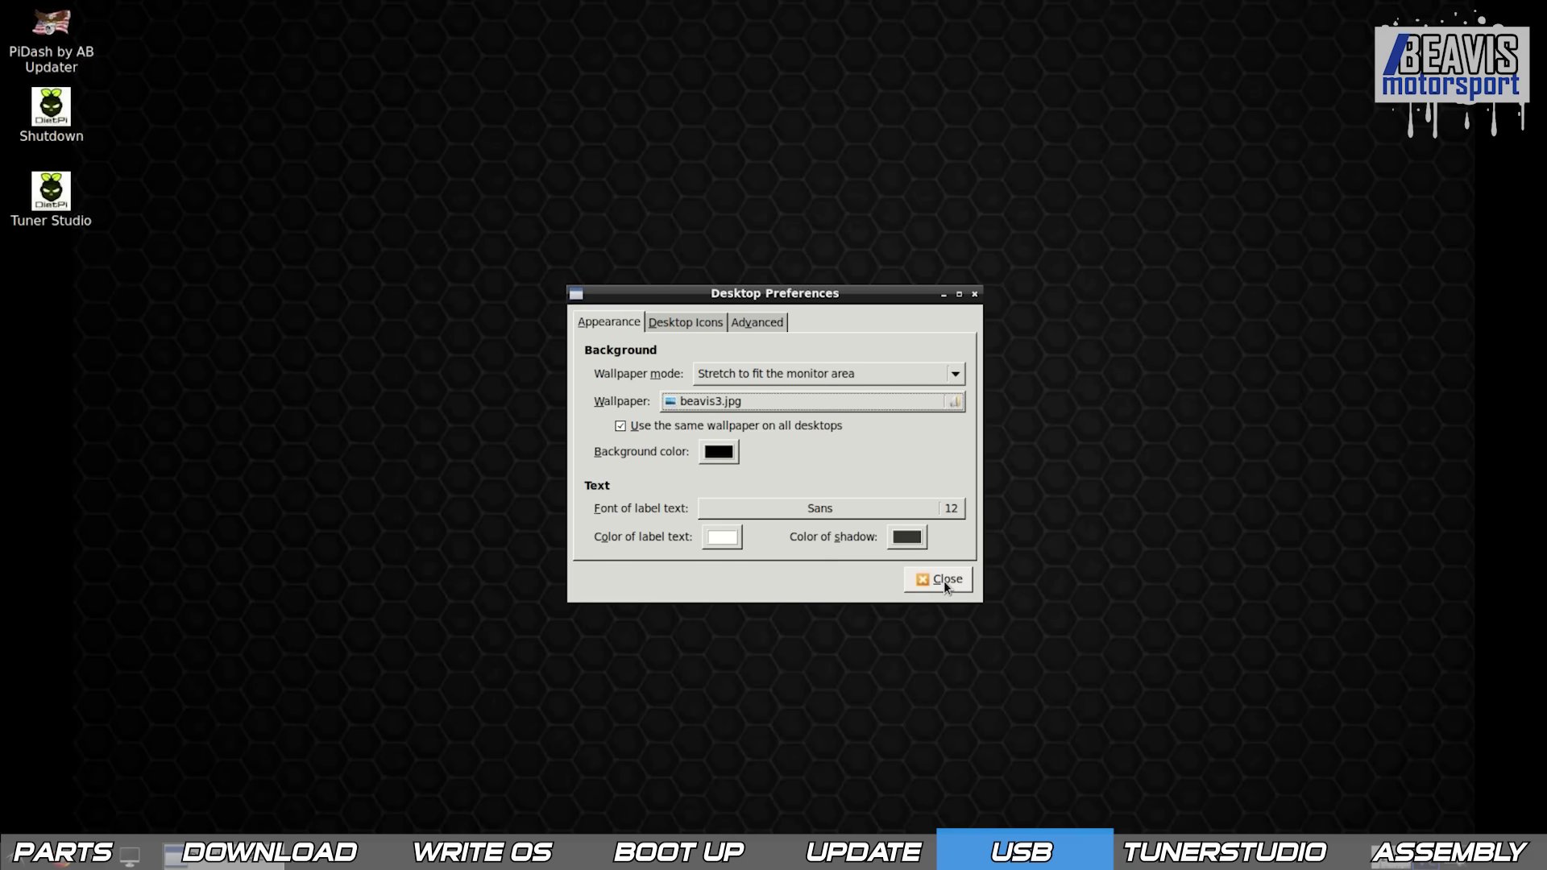
click(945, 583)
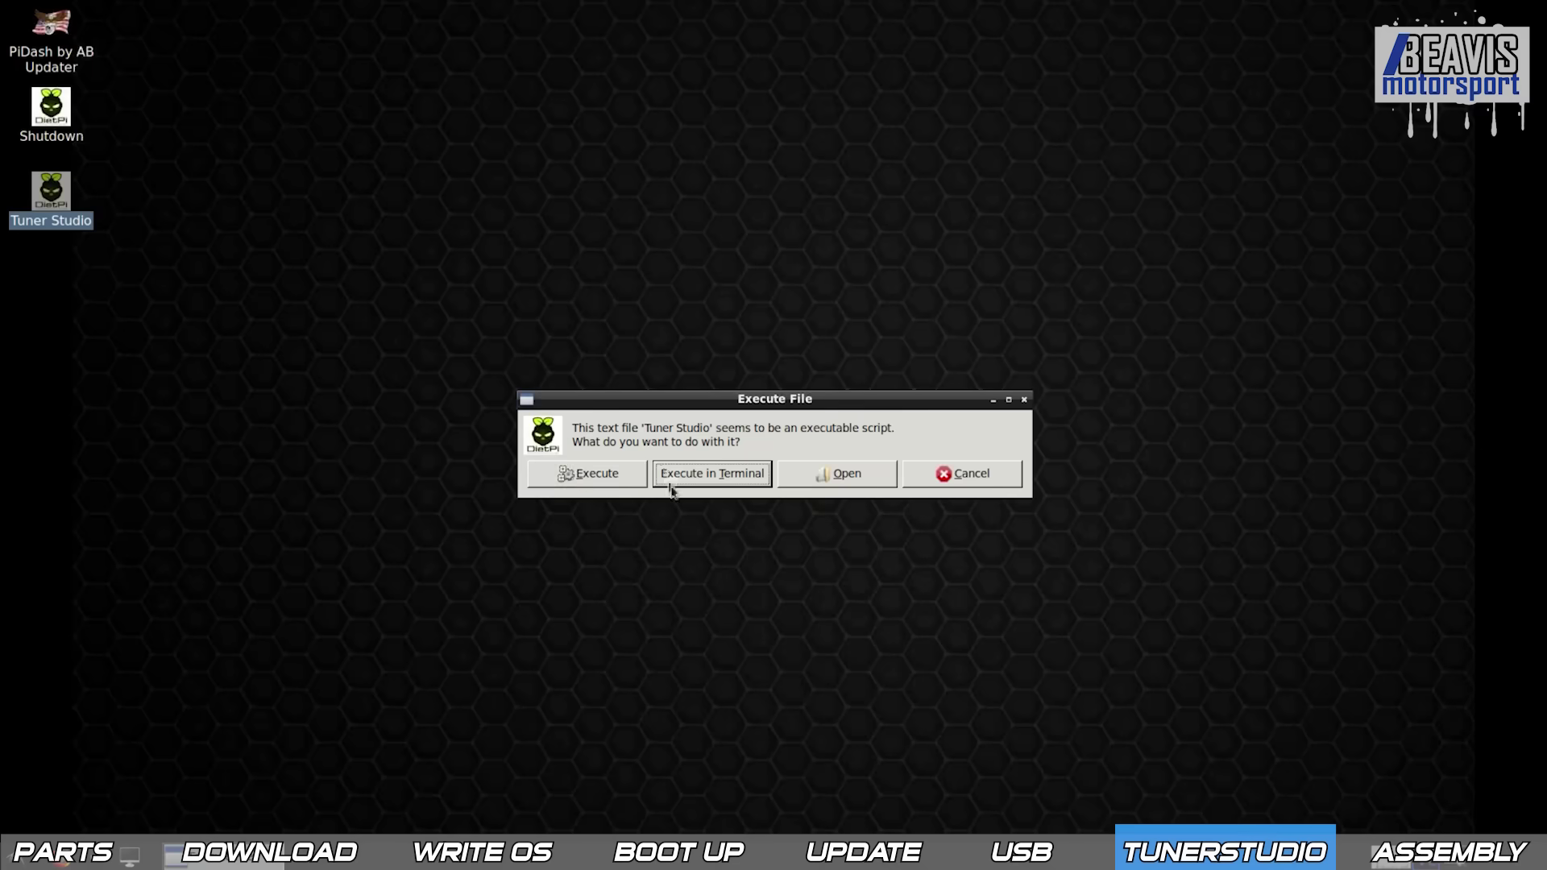
Launch Tuner Studio and postpone its update with Update Later.
click(580, 482)
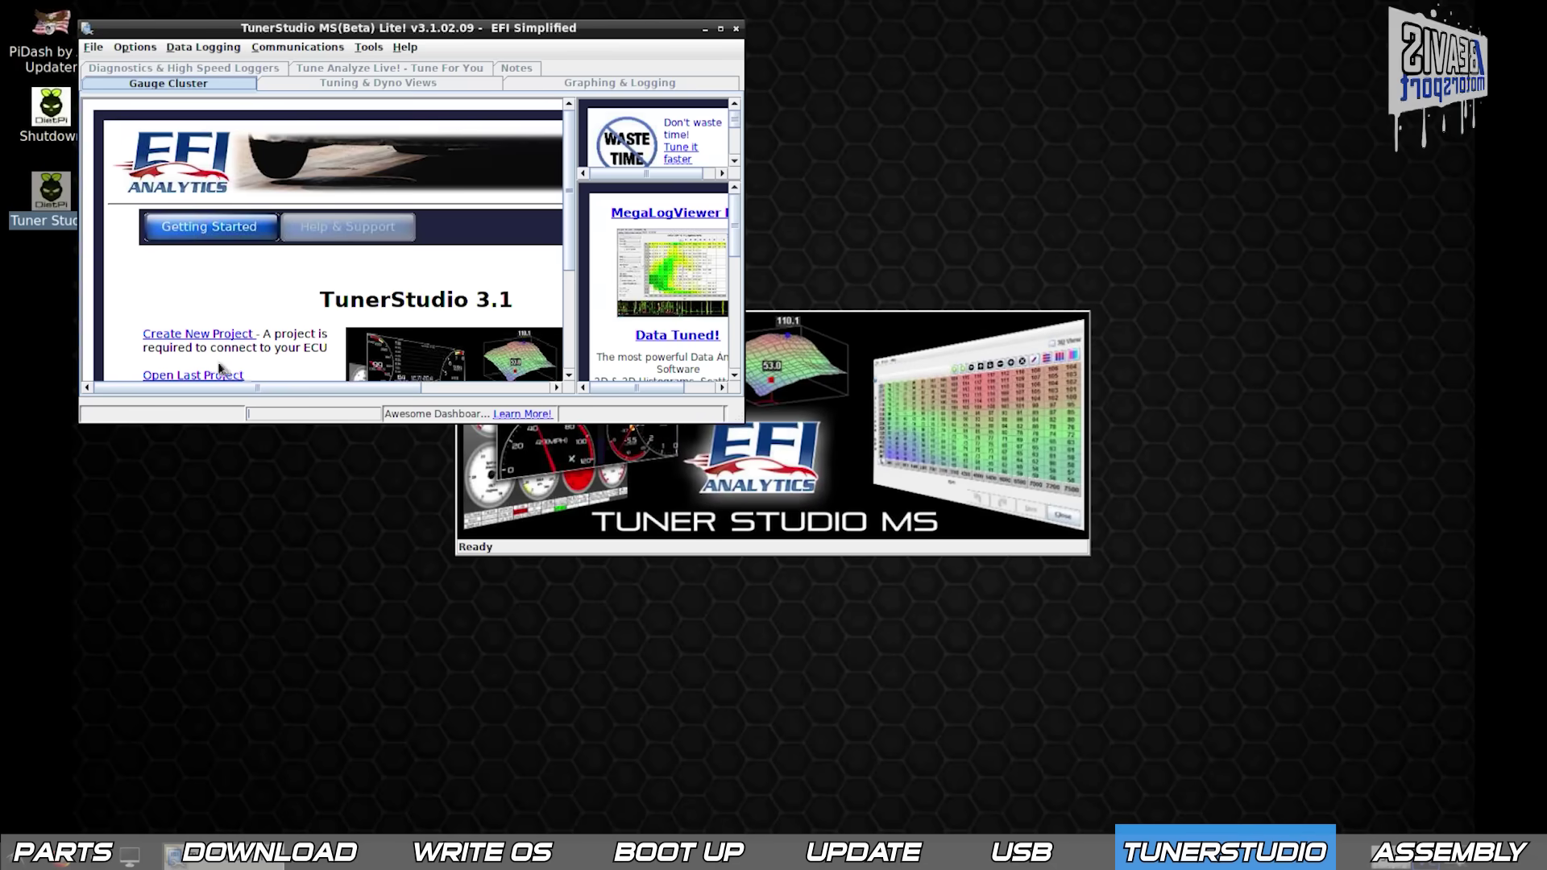
click(92, 48)
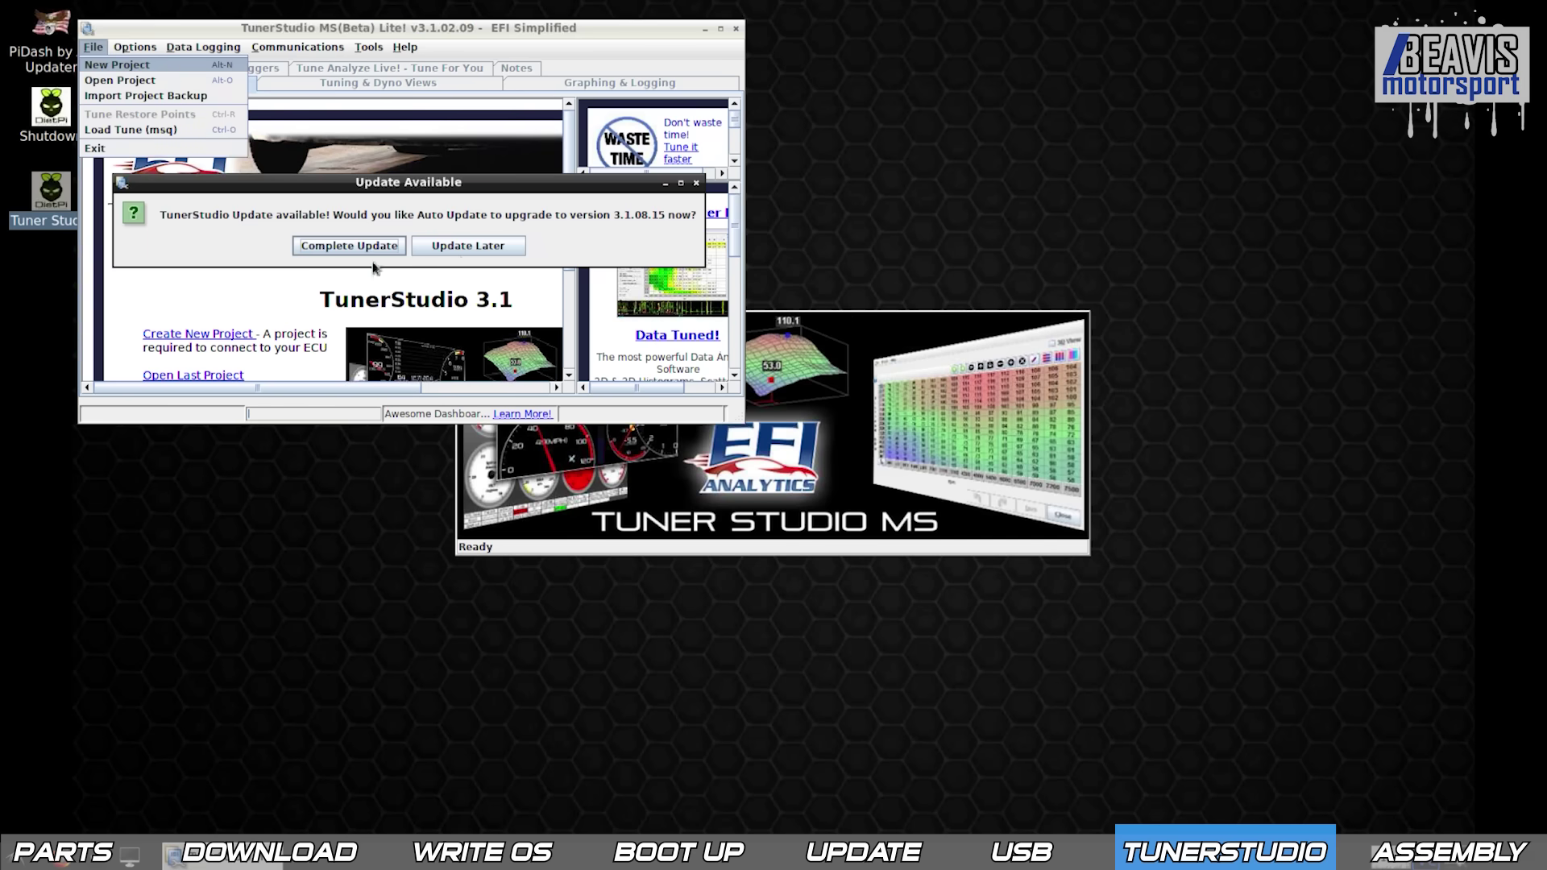
click(326, 219)
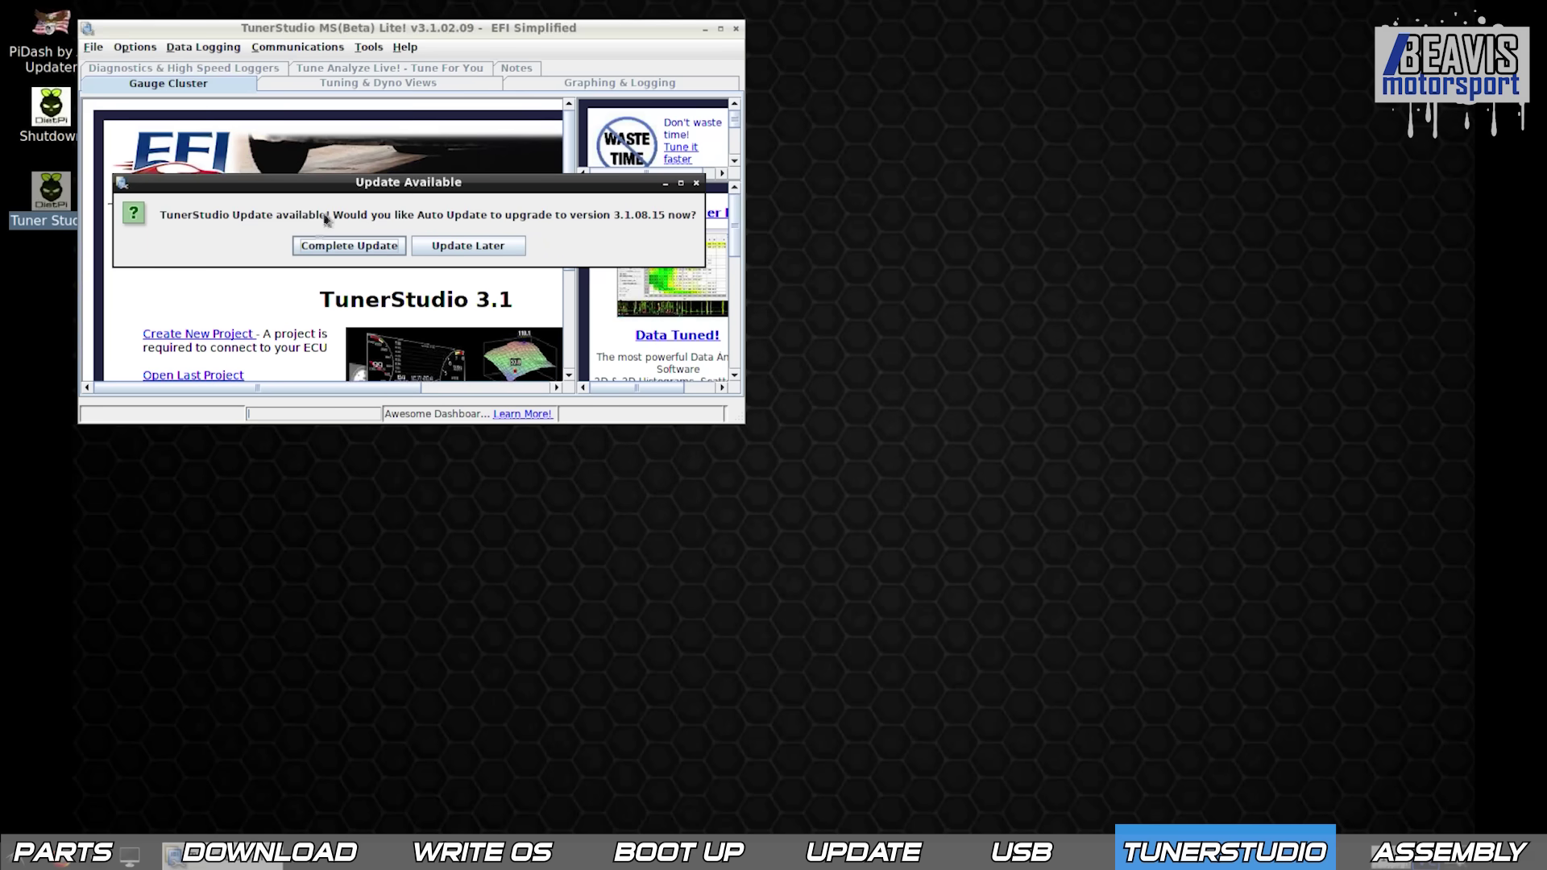
click(465, 248)
Open the BBTune2018 project and enable Make Dashboards Full Screen.
click(93, 47)
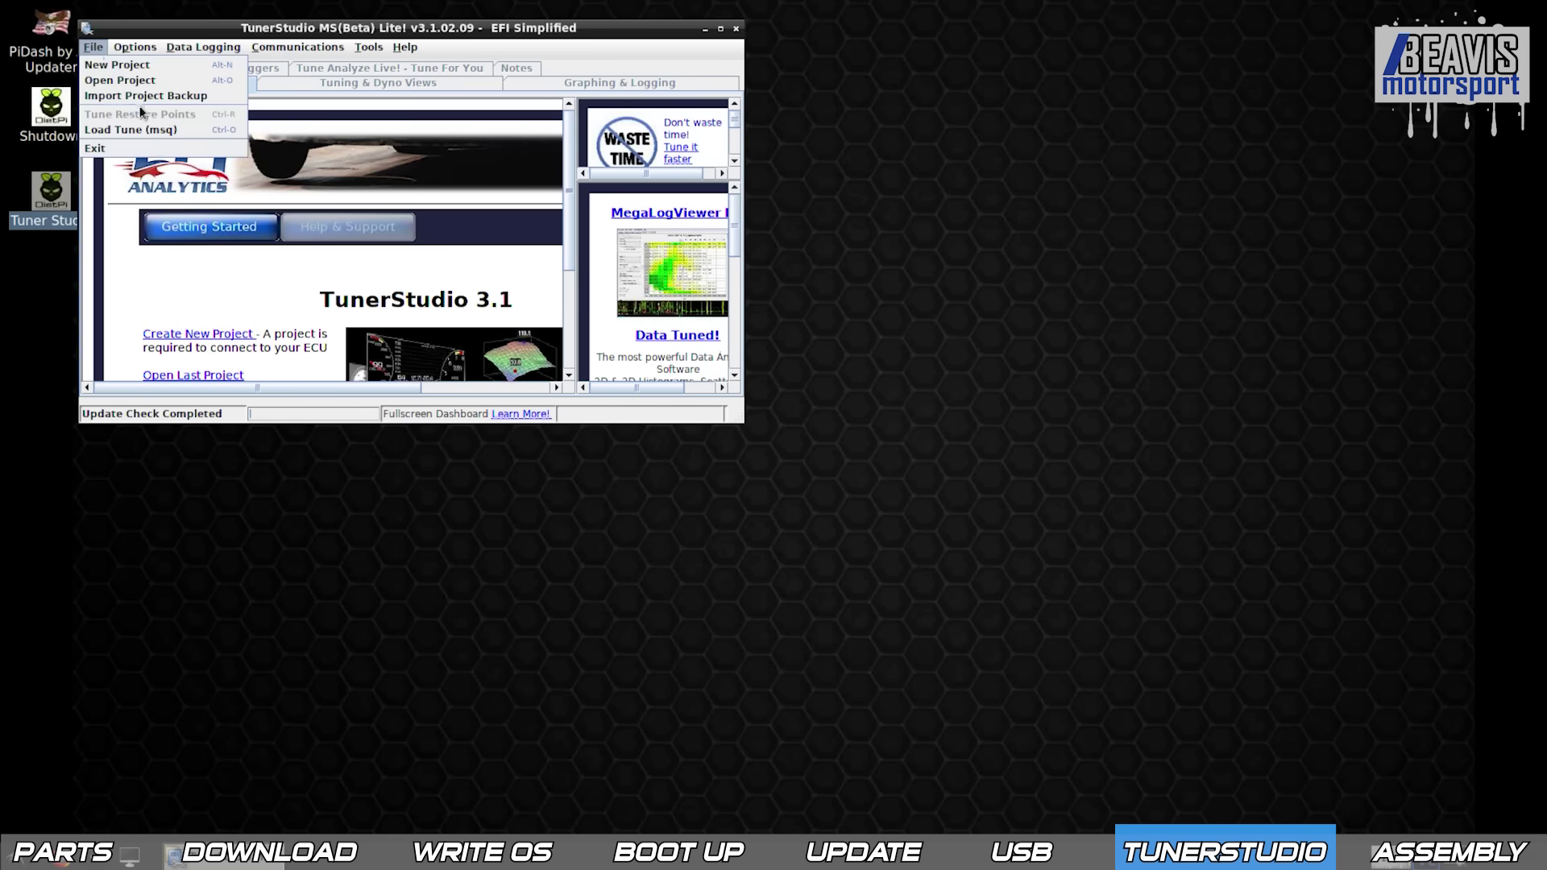
click(129, 79)
double_click(246, 151)
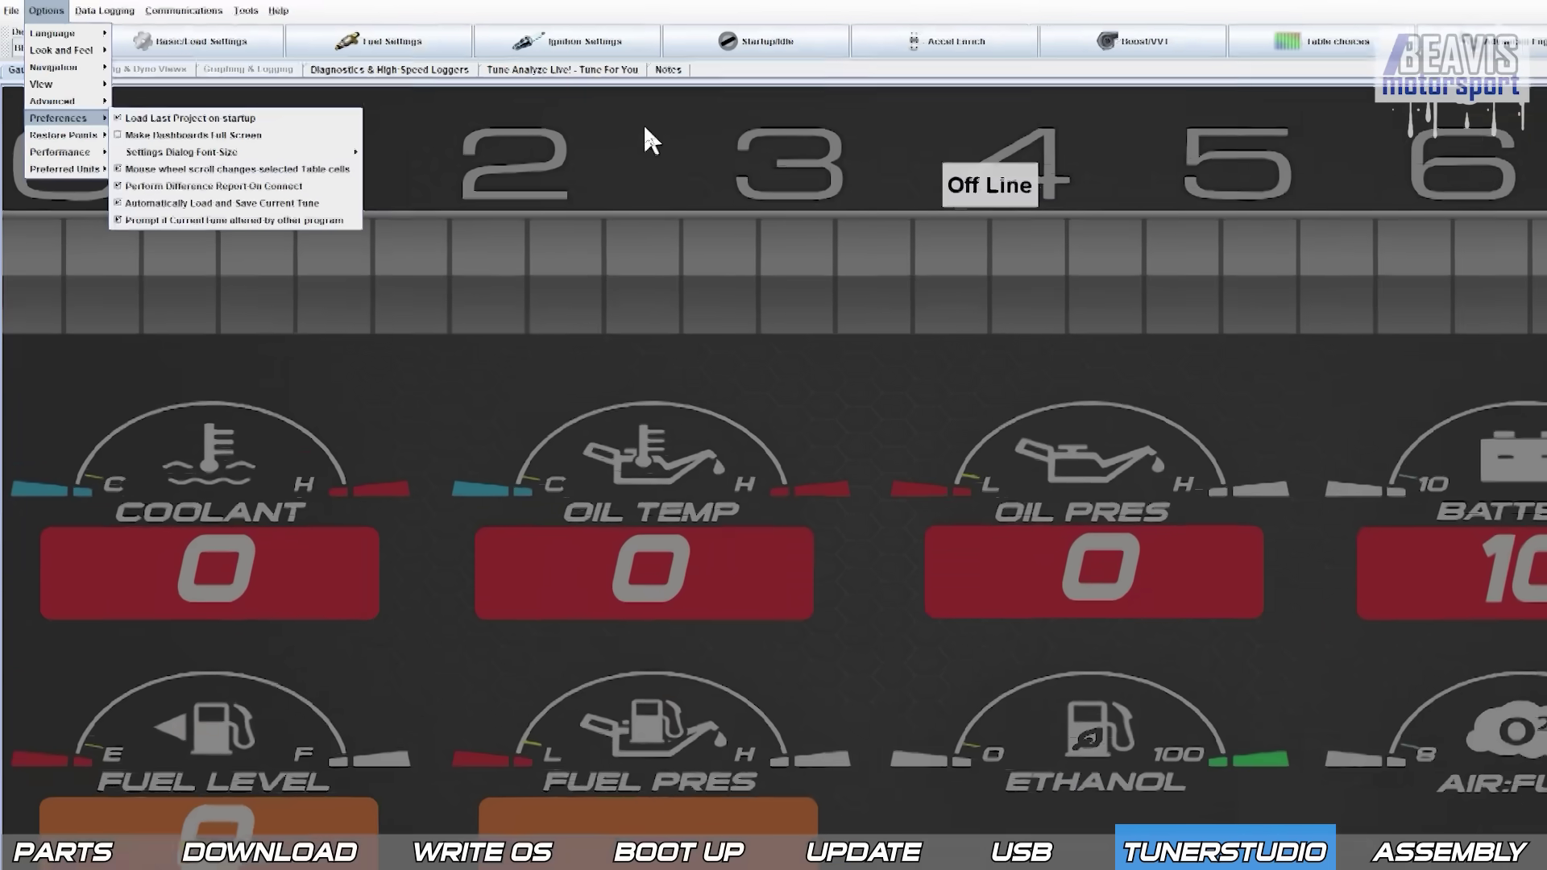
click(580, 115)
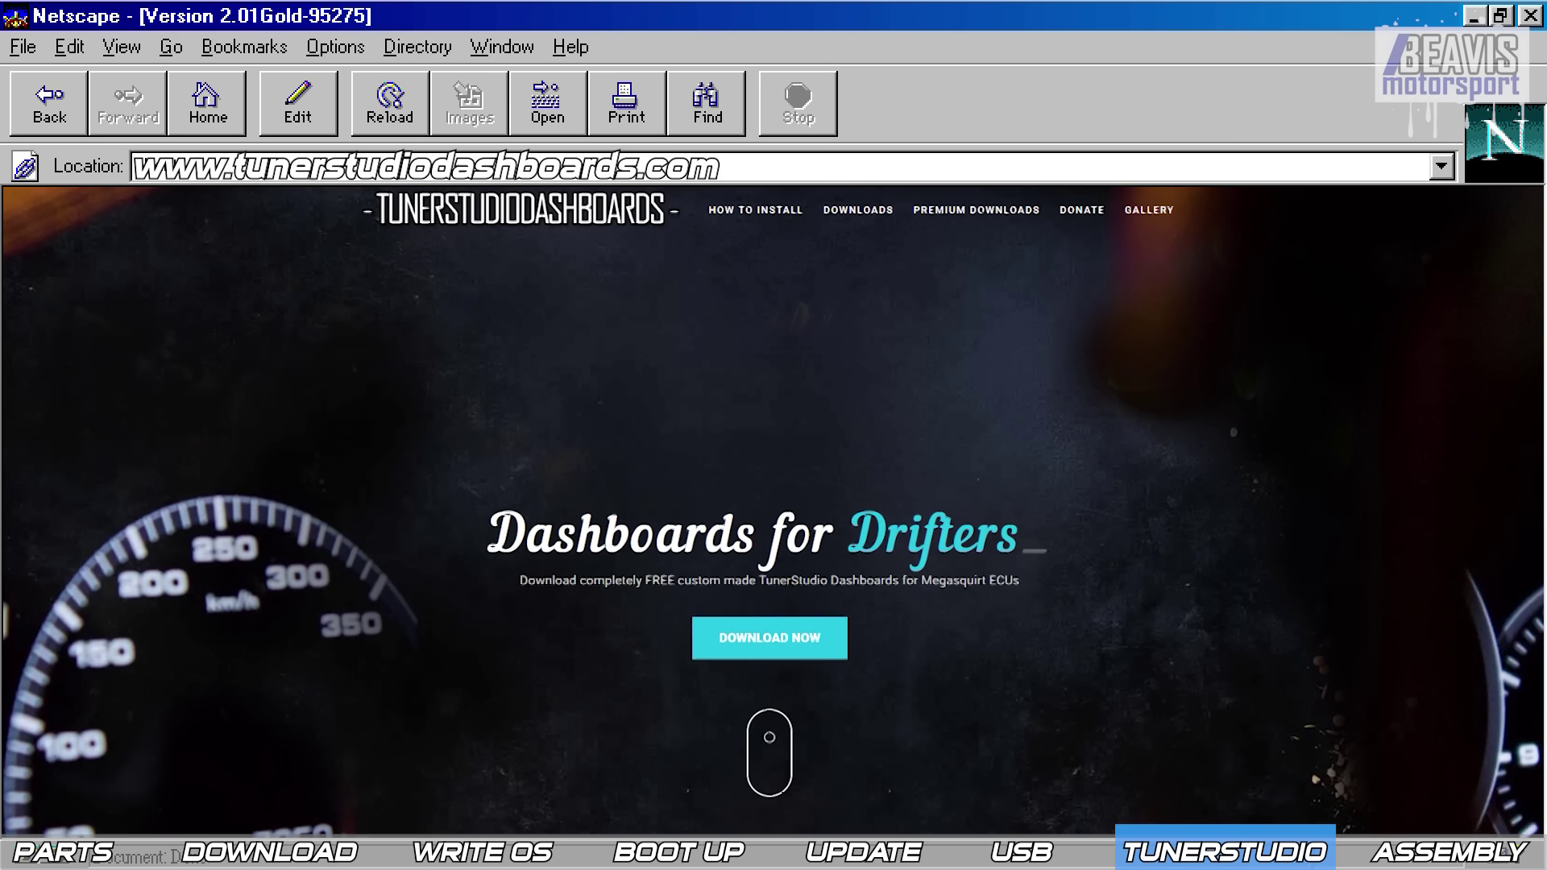
scroll(774, 513, down, 15)
scroll(774, 529, down, 3)
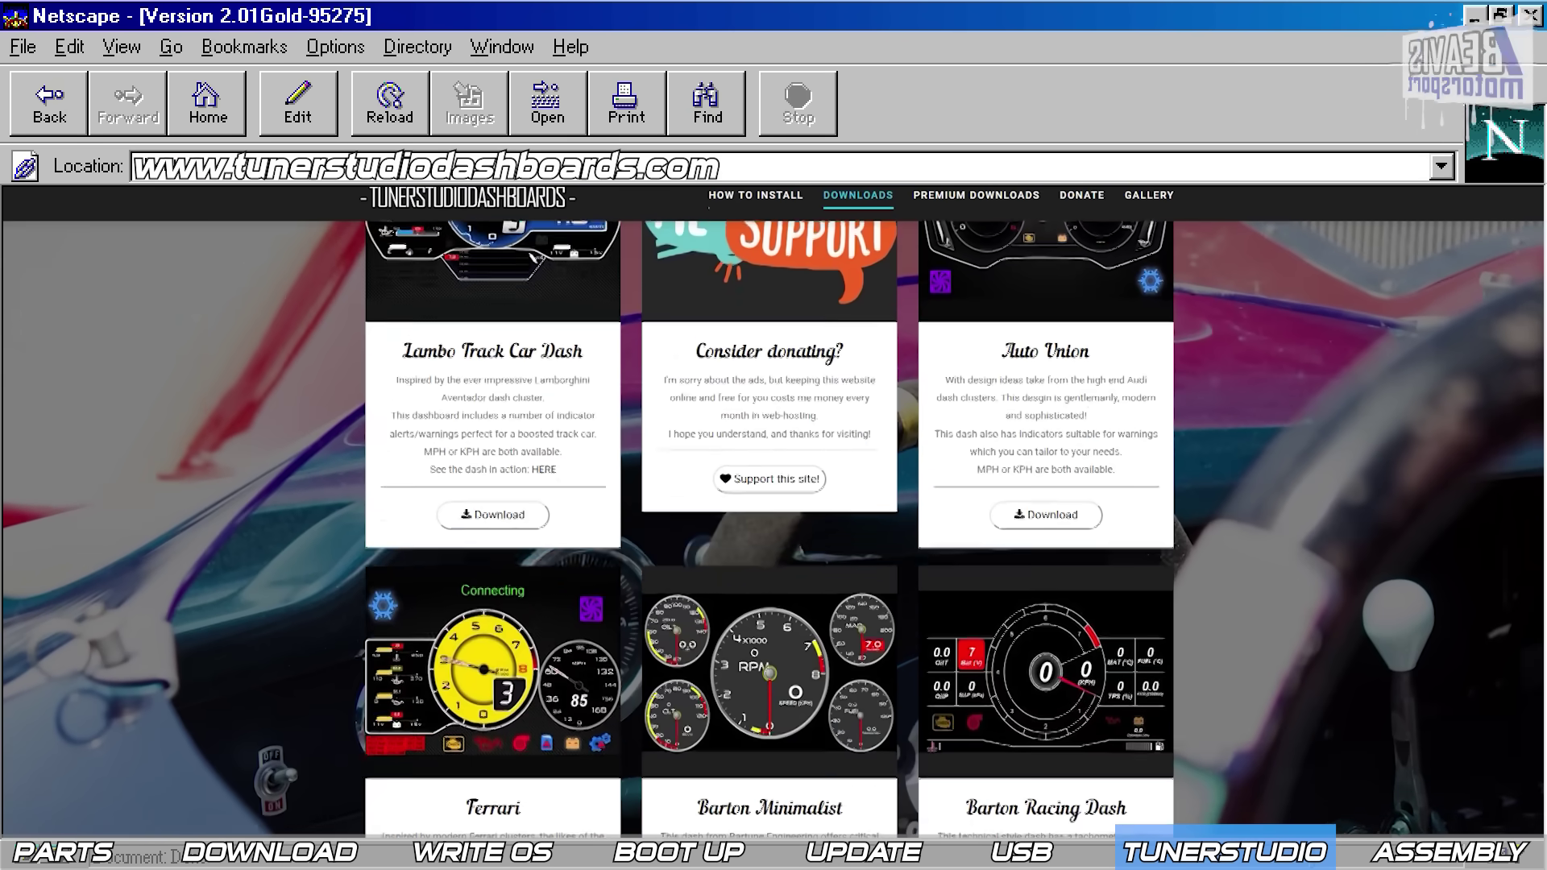
scroll(773, 530, up, 2)
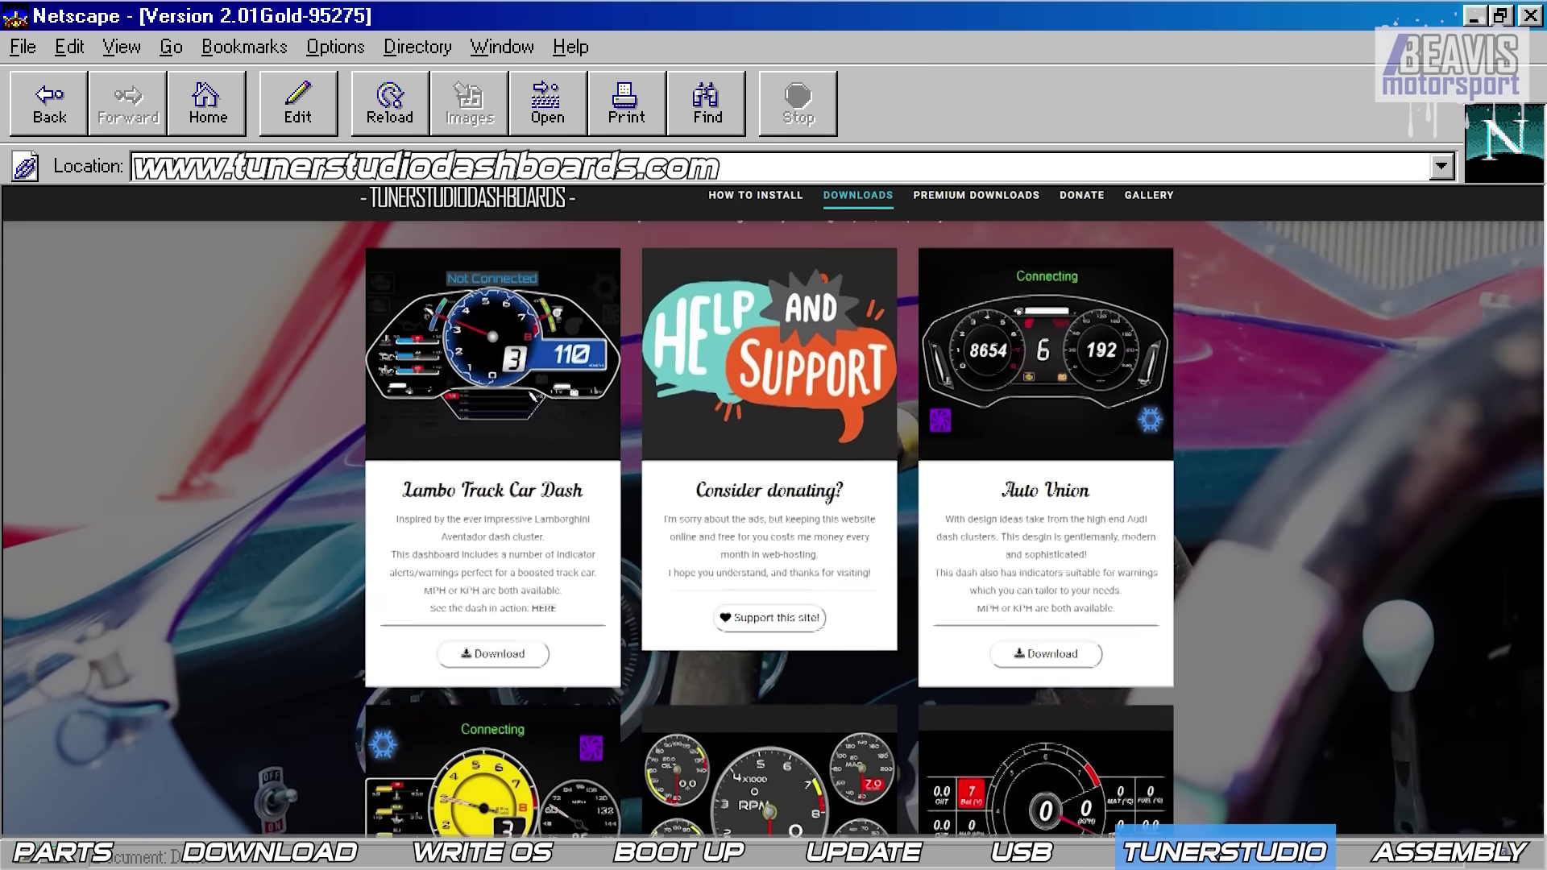
scroll(774, 530, down, 3)
scroll(774, 530, down, 2)
scroll(773, 531, down, 1)
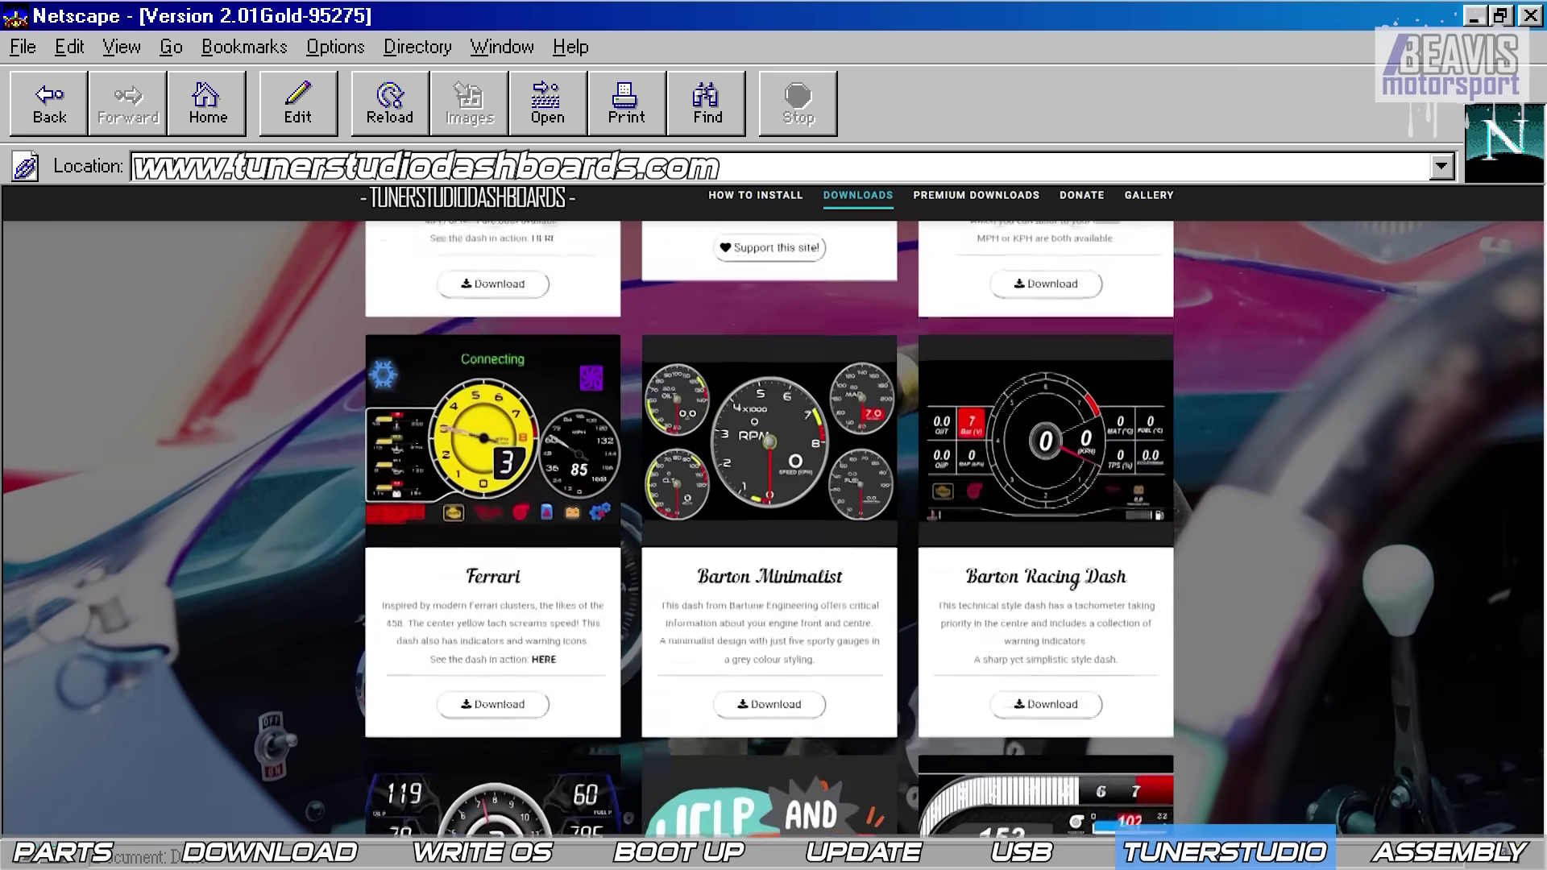
scroll(775, 529, down, 4)
scroll(774, 529, down, 2)
scroll(774, 529, down, 1)
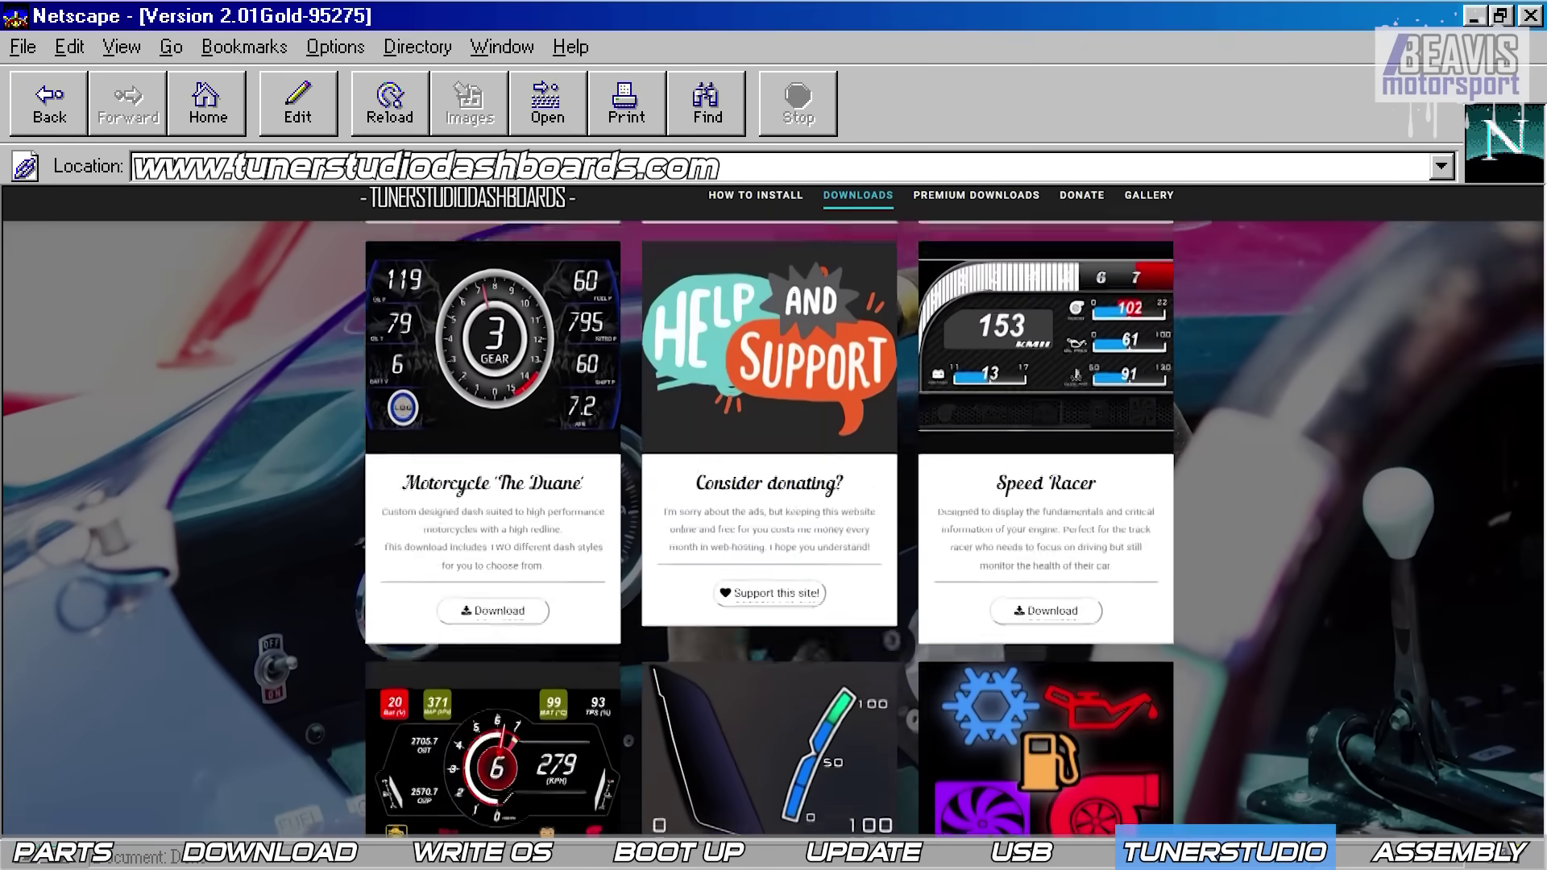
scroll(774, 530, down, 1)
scroll(773, 530, down, 2)
scroll(774, 531, down, 3)
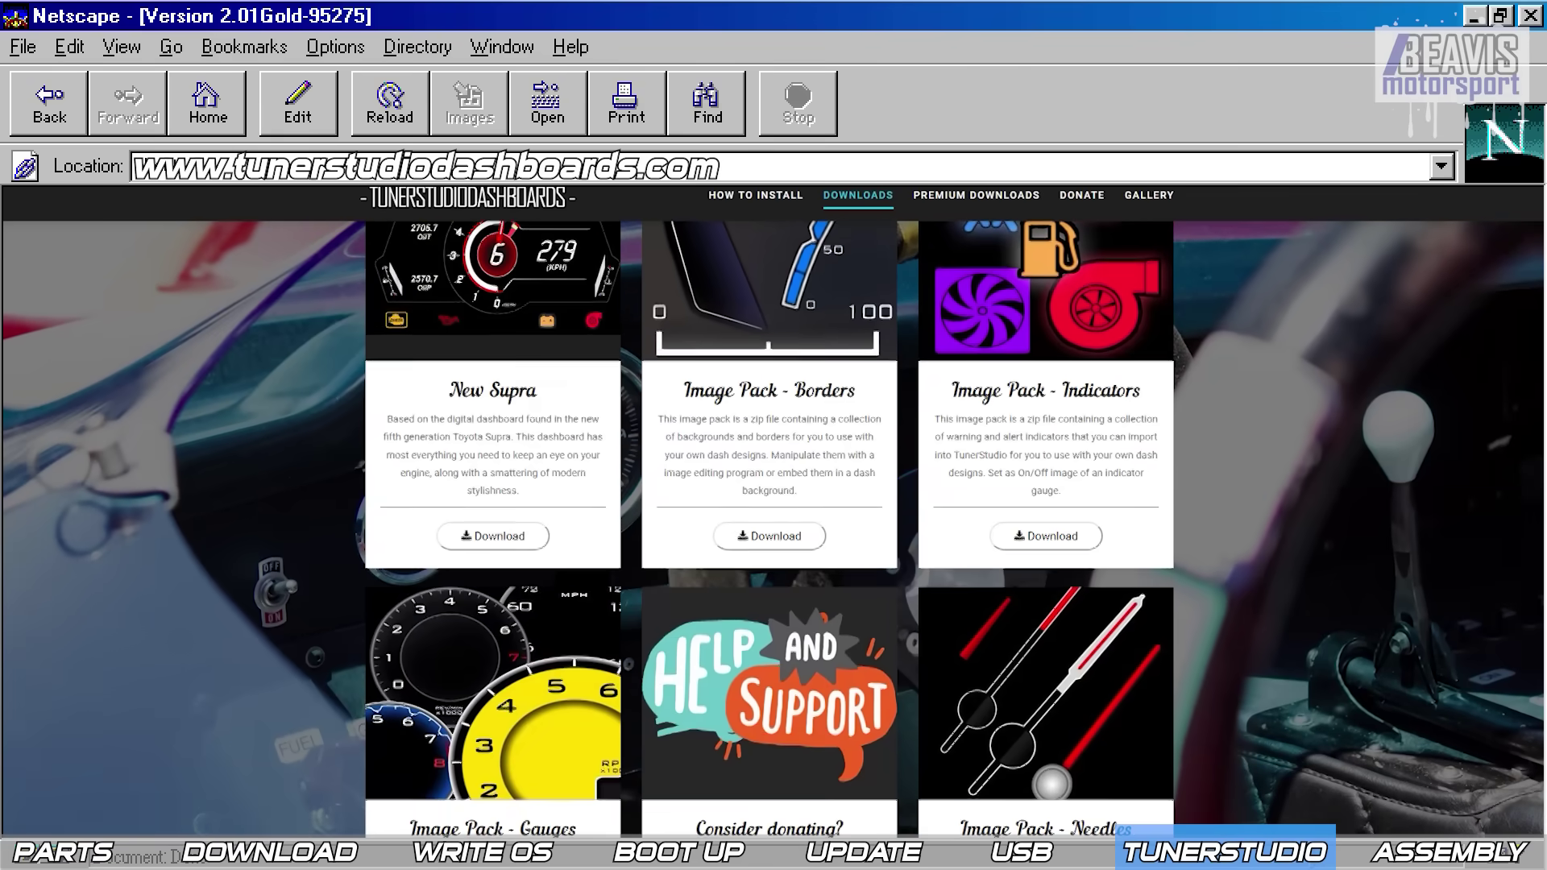